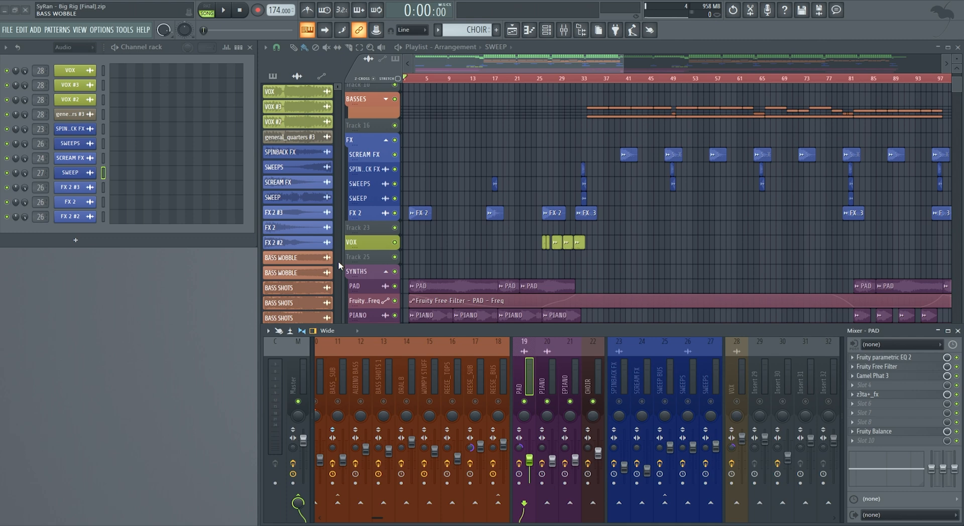
pyautogui.press('F9')
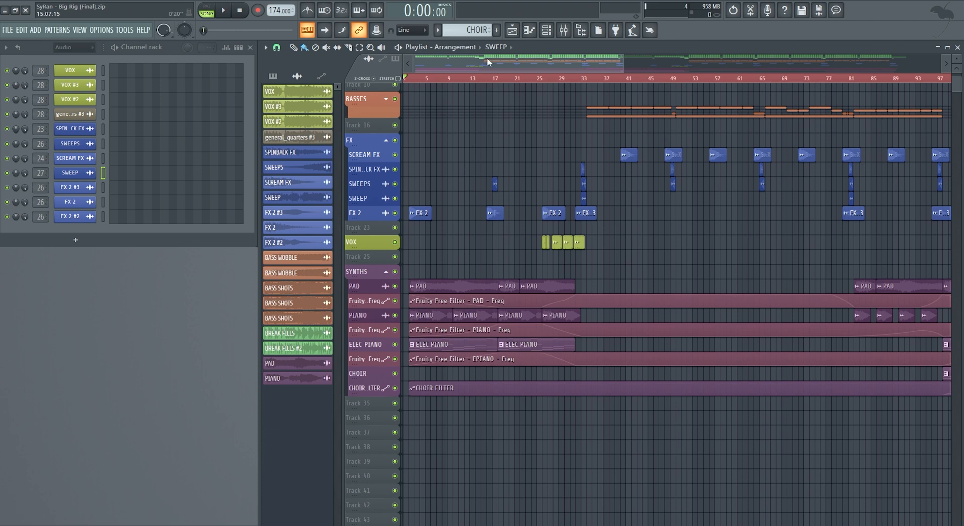
pyautogui.click(564, 30)
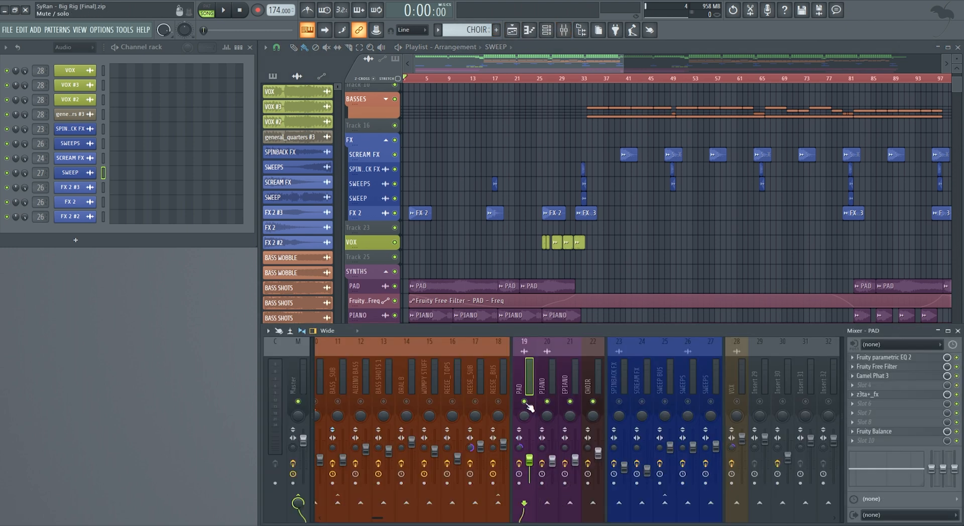
pyautogui.press('F9')
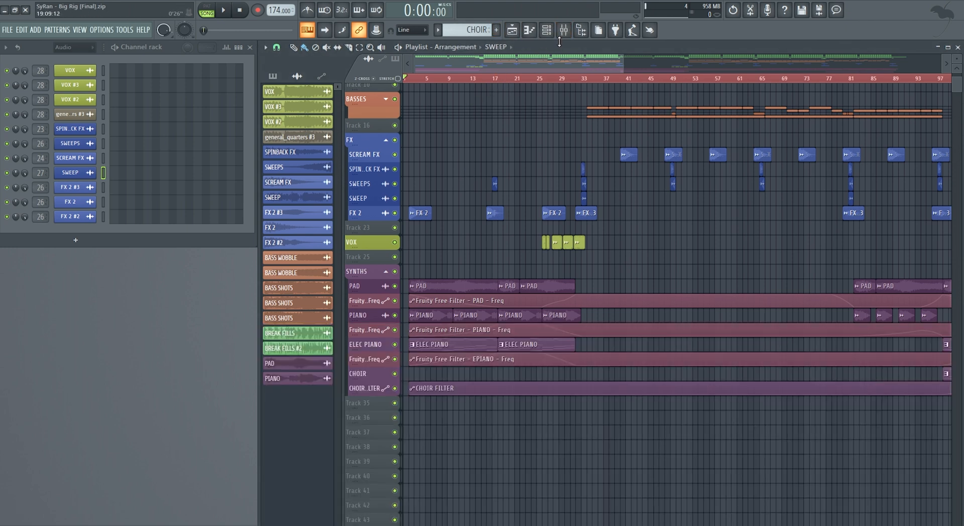
pyautogui.click(564, 30)
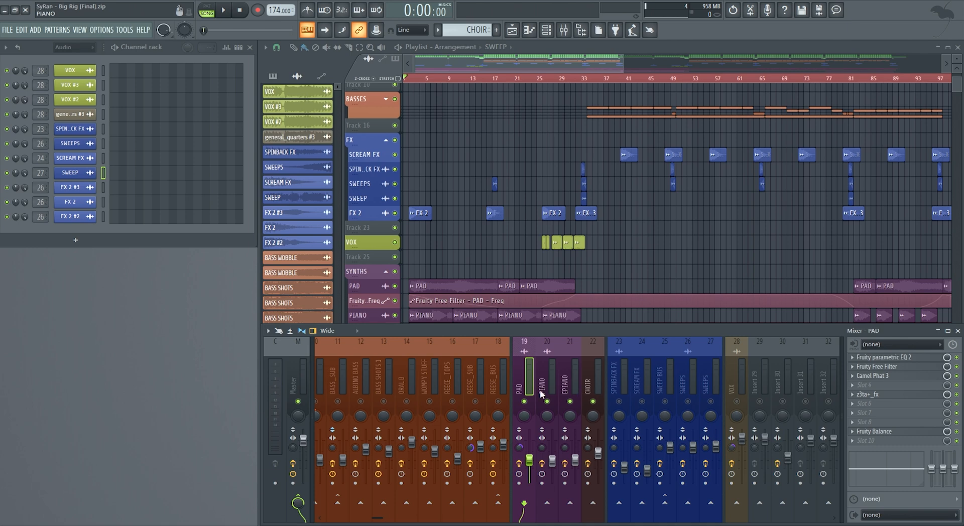
pyautogui.press('F9')
# - Play the arrangement's intro and look over the later sections of the playlist
pyautogui.press('space')
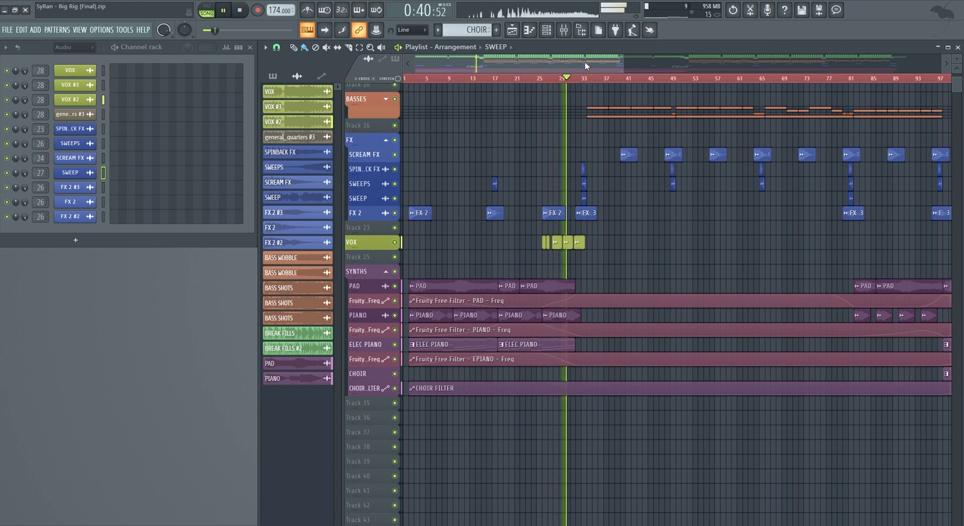
pyautogui.moveTo(585, 66); pyautogui.dragTo(672, 78)
pyautogui.press('space')
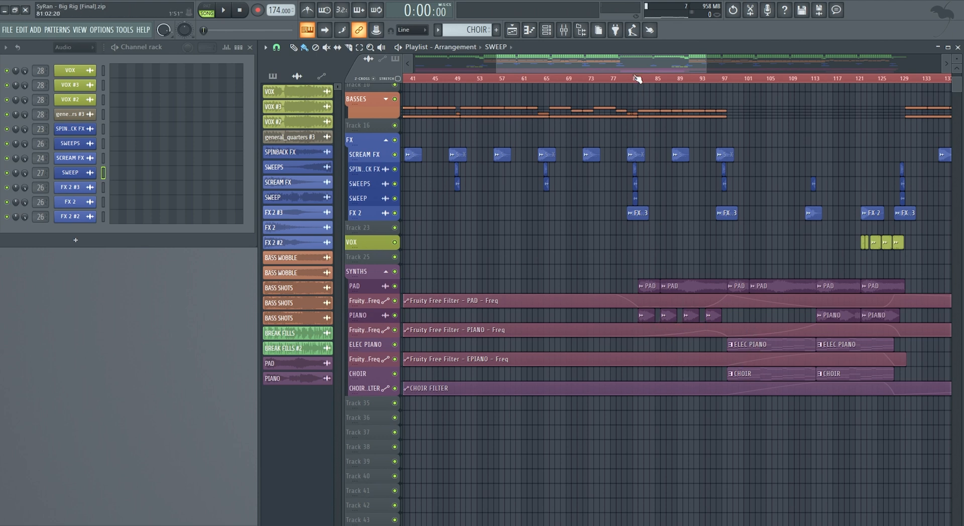
pyautogui.moveTo(634, 69); pyautogui.dragTo(550, 70)
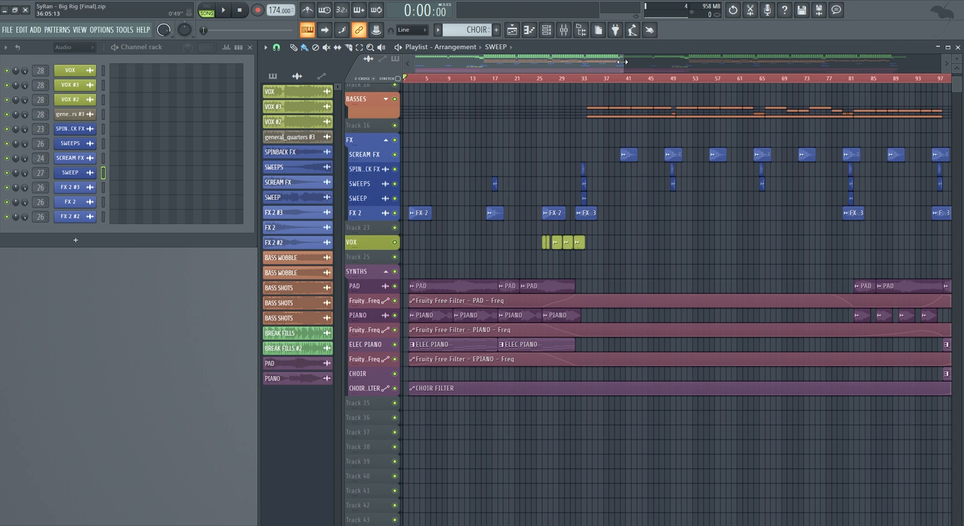
# - Solo the PAD track together with its Fruity Free Filter frequency automation track and play it
pyautogui.moveTo(622, 62); pyautogui.dragTo(546, 61)
pyautogui.rightClick(395, 286)
pyautogui.click(394, 300)
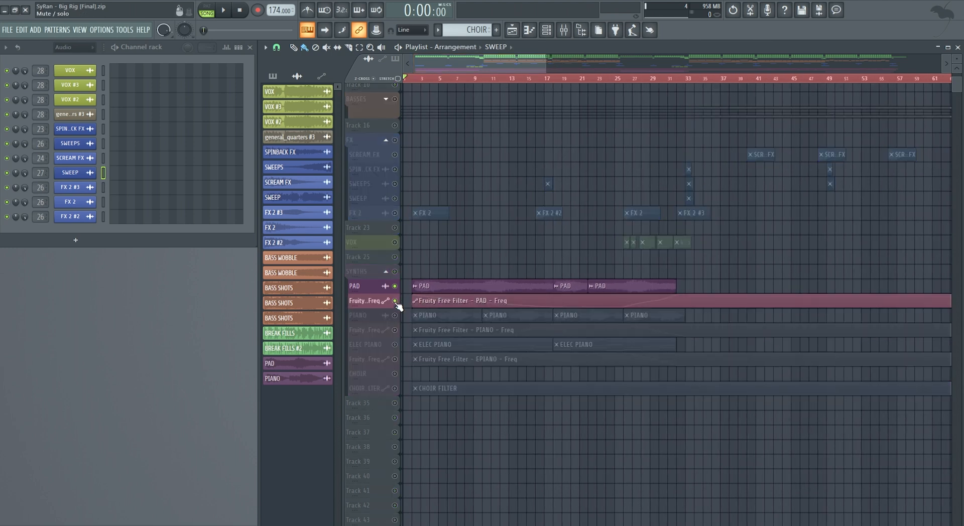
pyautogui.press('space')
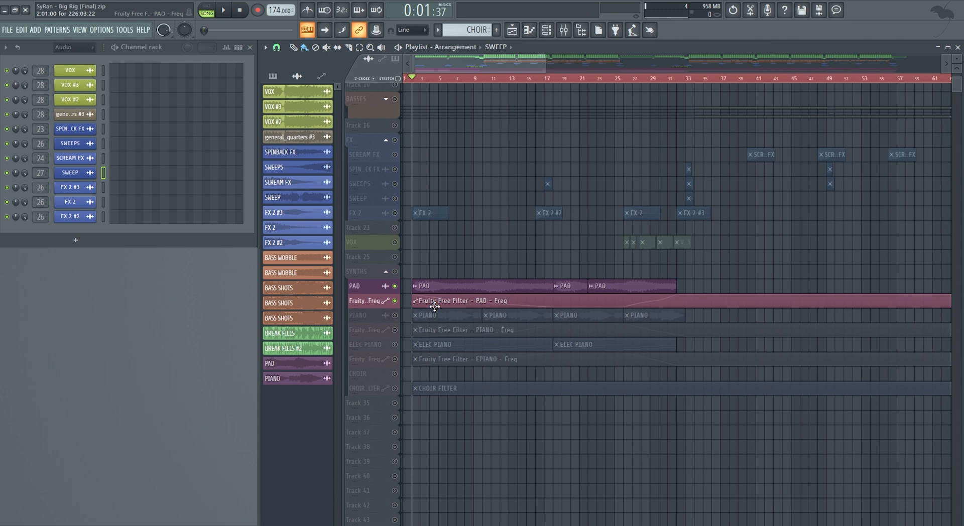
# - Examine the Fruity parametric EQ 2 on the PAD mixer channel while the soloed pad plays
pyautogui.moveTo(545, 63); pyautogui.dragTo(502, 65)
pyautogui.click(563, 29)
pyautogui.press('space')
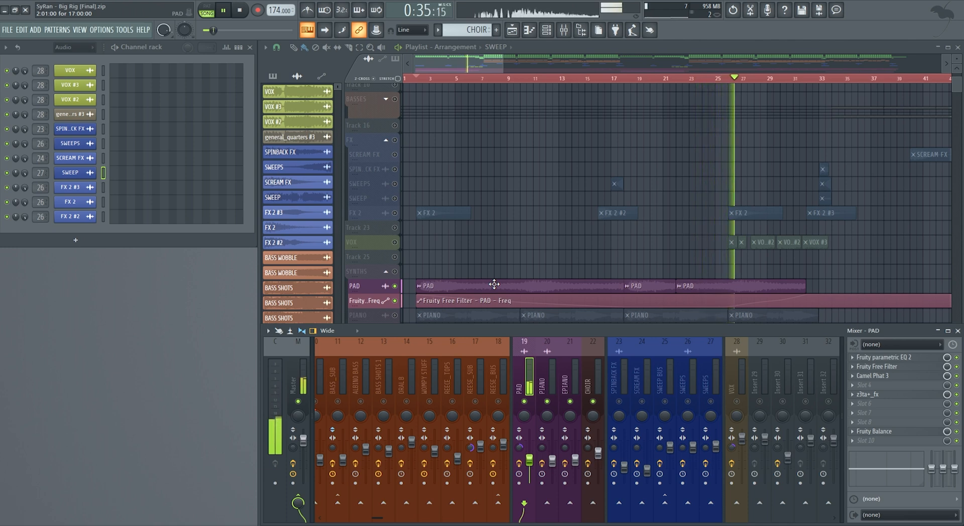
pyautogui.click(886, 357)
pyautogui.moveTo(82, 116); pyautogui.dragTo(127, 230)
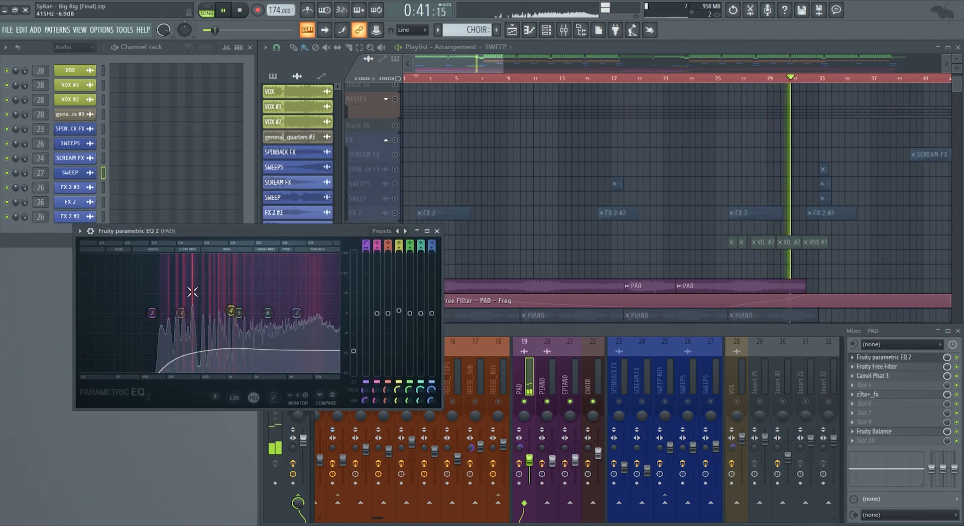
pyautogui.click(436, 231)
pyautogui.press('space')
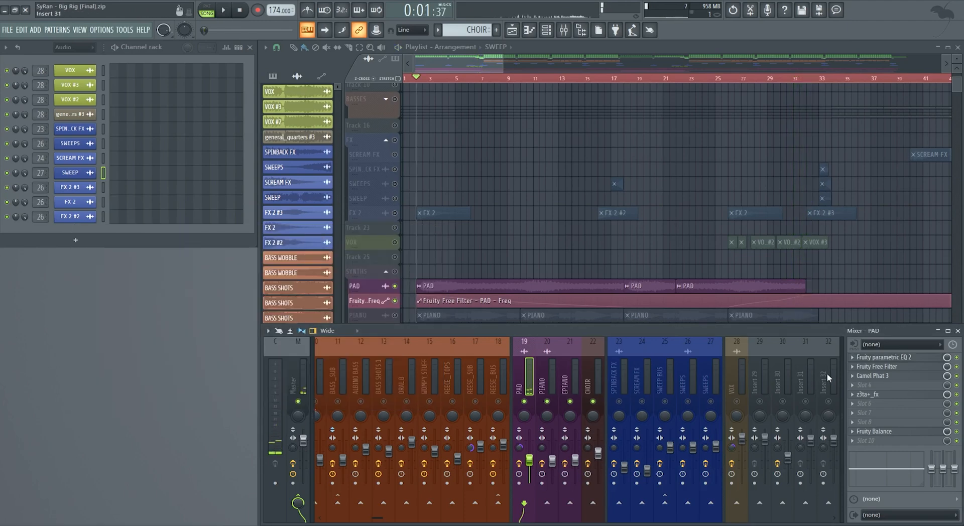
# - Play the pad from bar 17 and examine the Fruity Free Filter on its mixer channel
pyautogui.click(616, 79)
pyautogui.press('space')
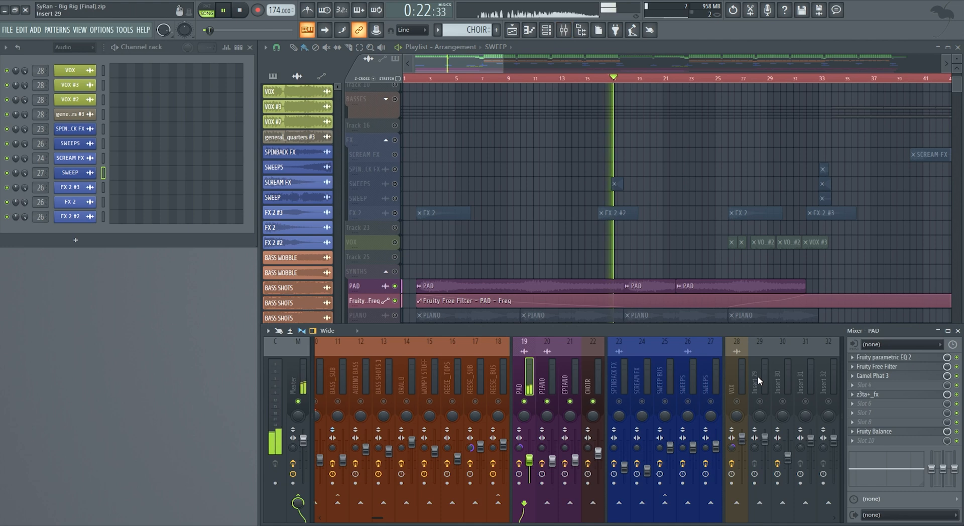
pyautogui.click(874, 367)
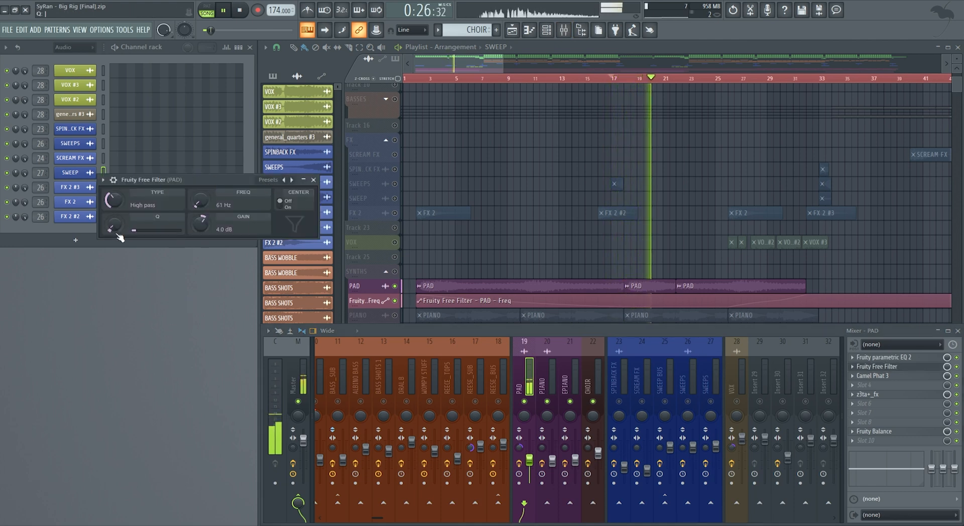
pyautogui.click(313, 180)
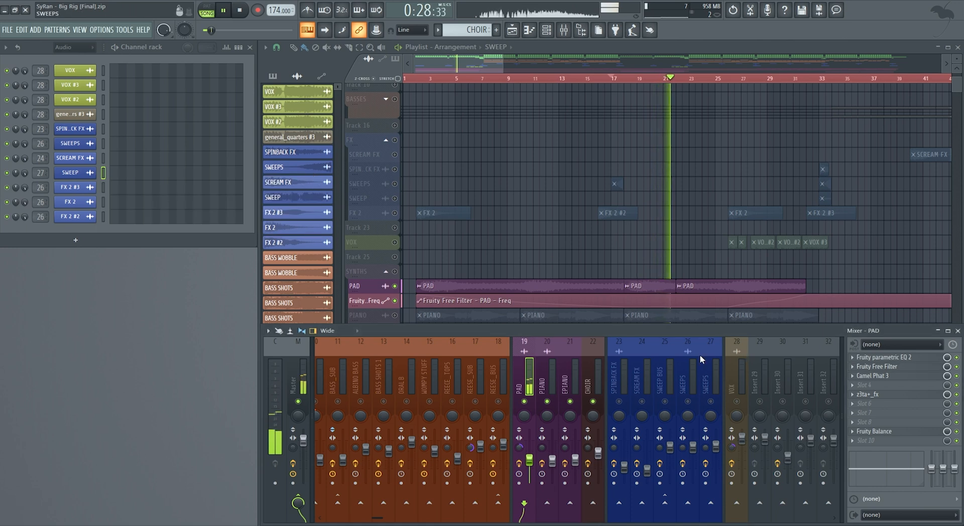
# - Examine Camel Phat 3 on the PAD mixer channel while playing the pad from bar 17
pyautogui.click(876, 376)
pyautogui.moveTo(41, 113); pyautogui.dragTo(461, 182)
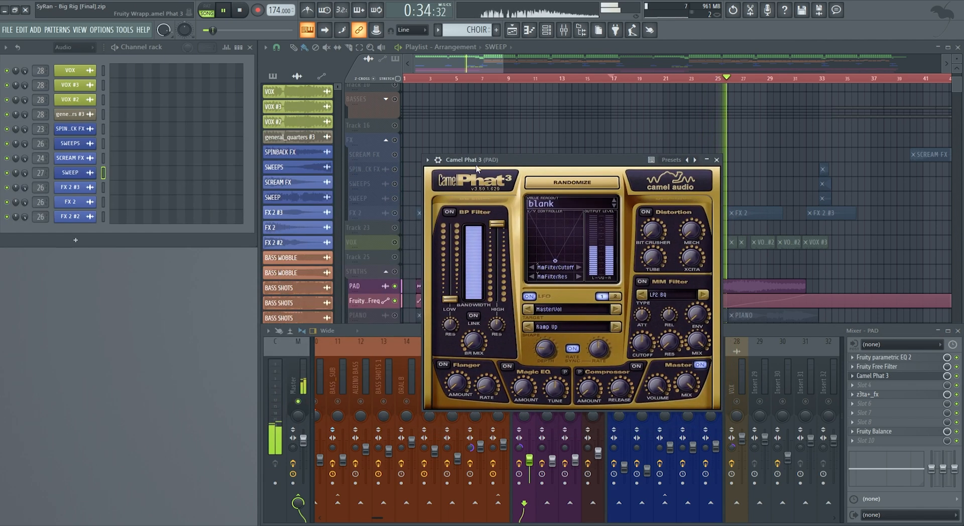
pyautogui.press('space')
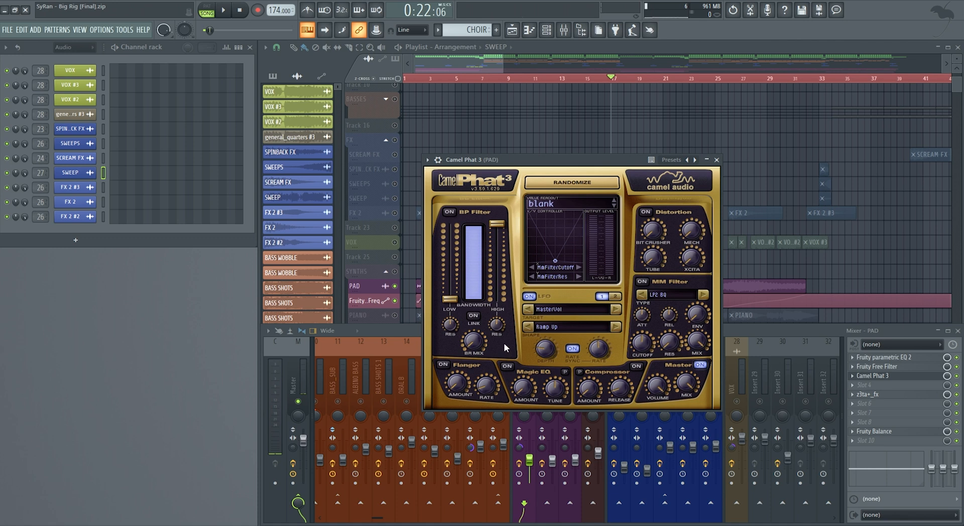
pyautogui.press('space')
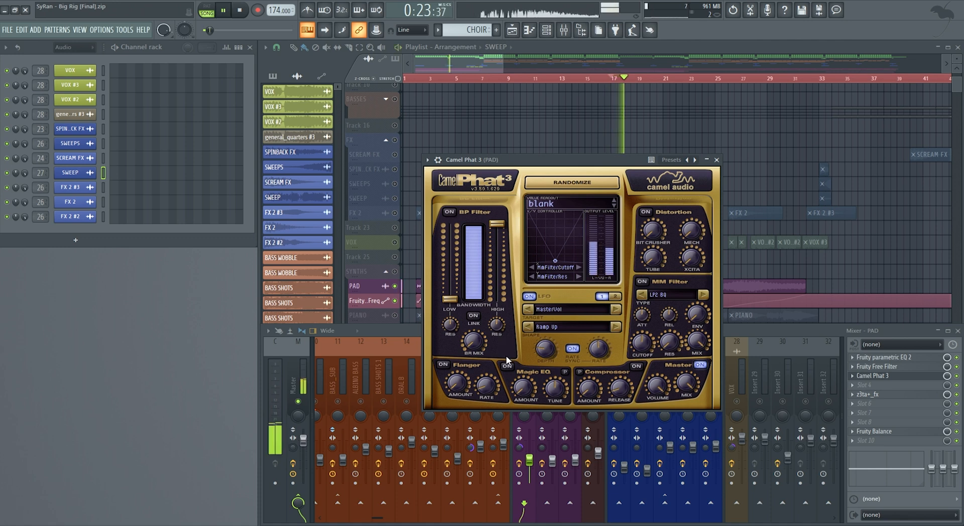
pyautogui.moveTo(548, 354)
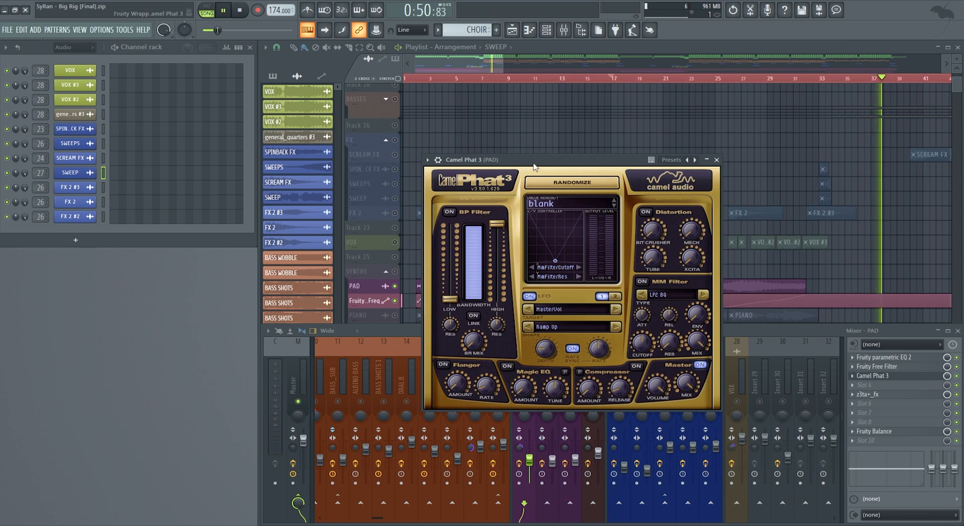
pyautogui.press('space')
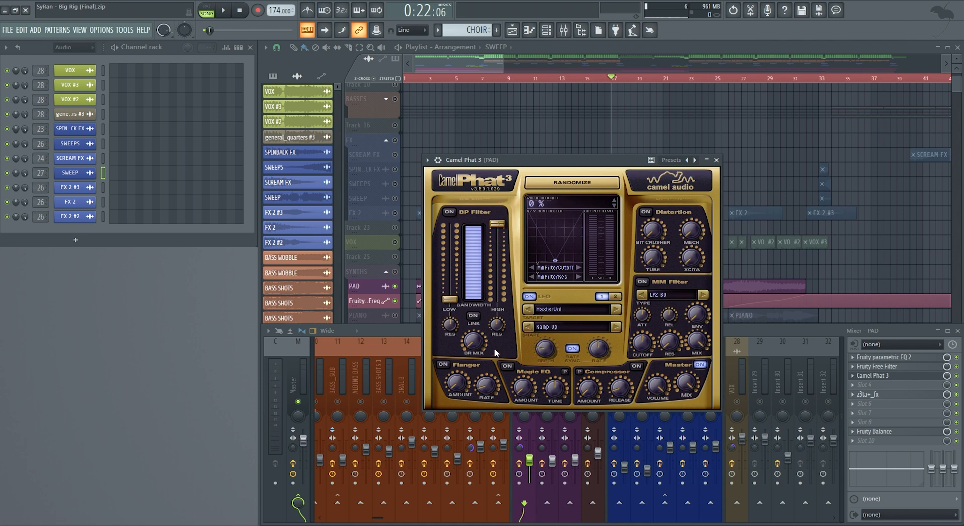
# - Audition the pad with Camel Phat 3's LFO depth at 100%, set the depth to 20%, and close the plugin
pyautogui.moveTo(666, 397)
pyautogui.moveTo(554, 163); pyautogui.dragTo(736, 104)
pyautogui.press('space')
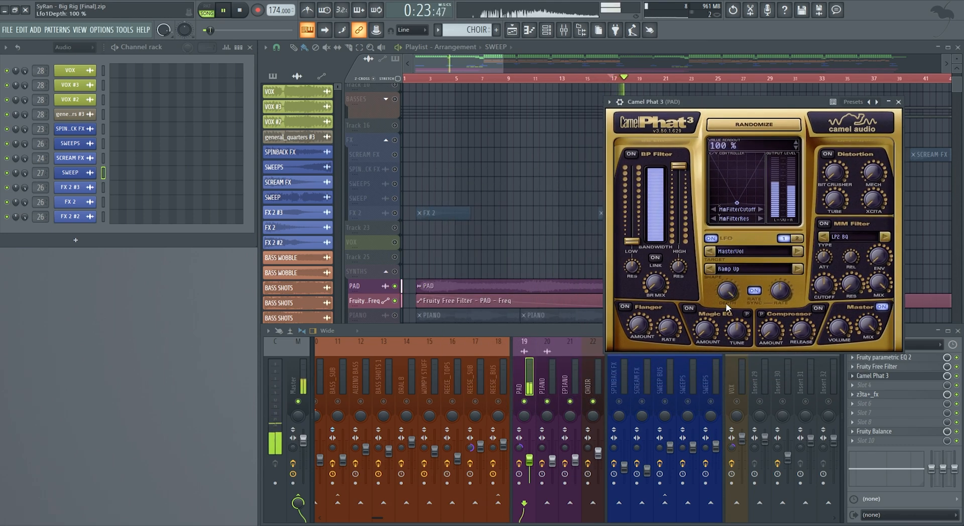
pyautogui.moveTo(728, 298)
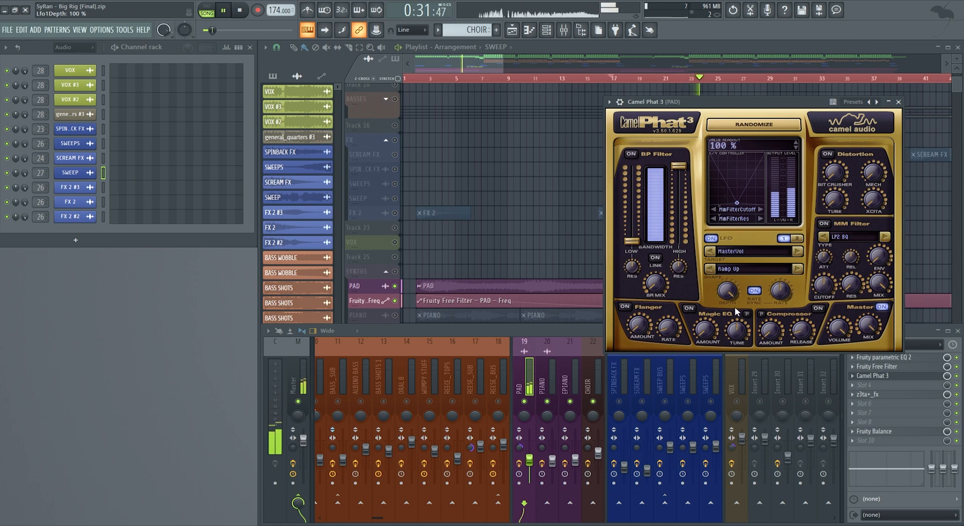
pyautogui.moveTo(737, 293); pyautogui.dragTo(715, 345)
pyautogui.moveTo(721, 296)
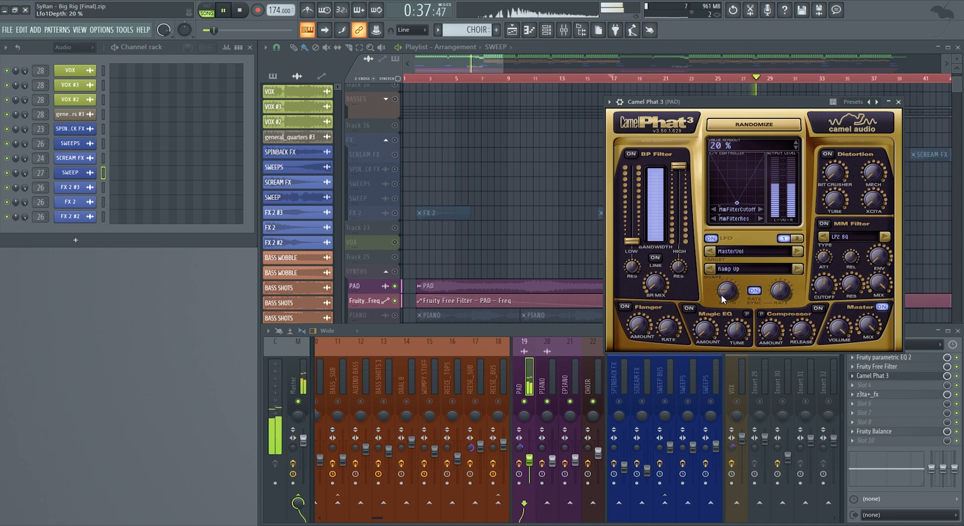
pyautogui.press('space')
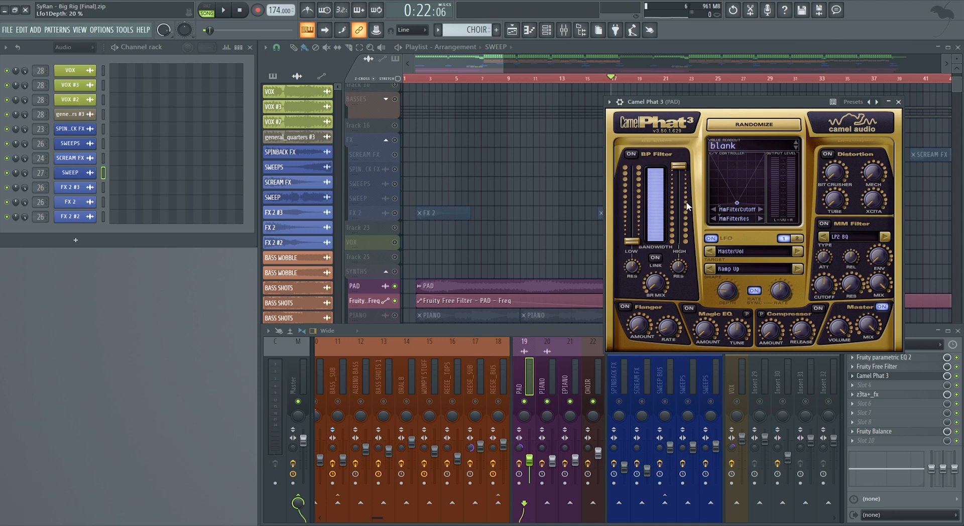
pyautogui.moveTo(679, 103); pyautogui.dragTo(440, 125)
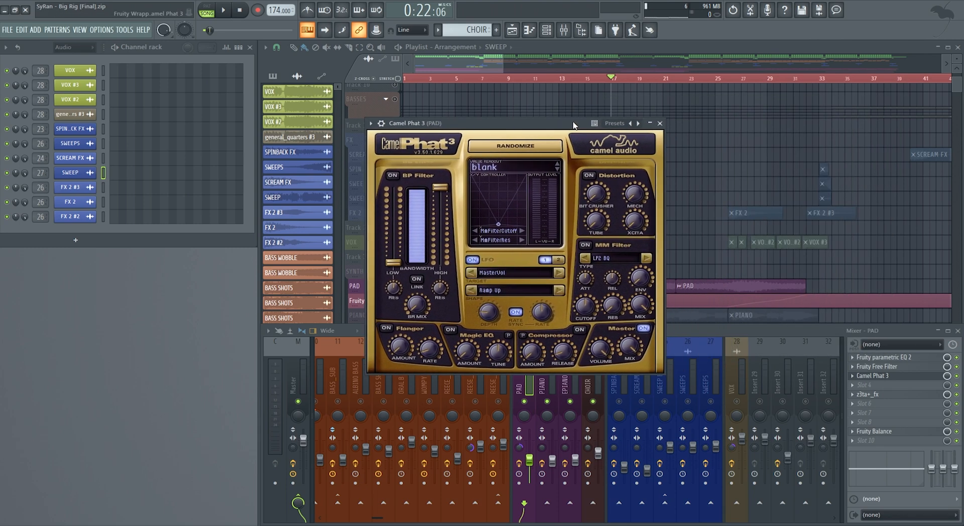
pyautogui.click(660, 124)
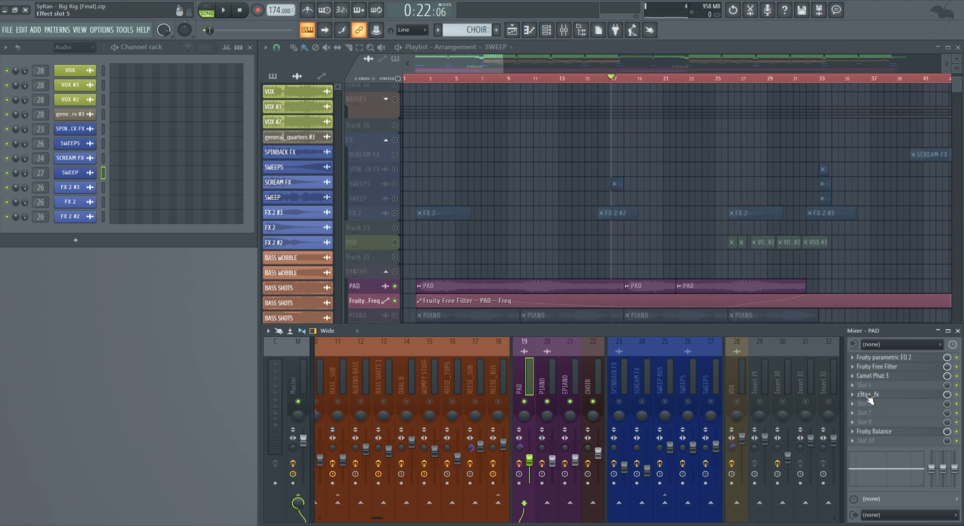
# - Examine the z3ta+_fx effect on the PAD mixer channel, save the project, and close the plugin
pyautogui.click(868, 395)
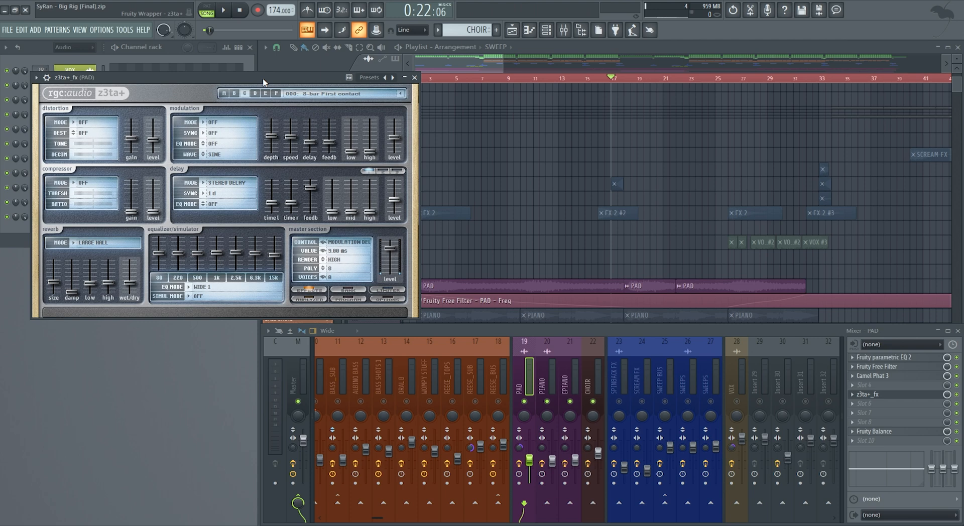
pyautogui.moveTo(263, 81); pyautogui.dragTo(593, 69)
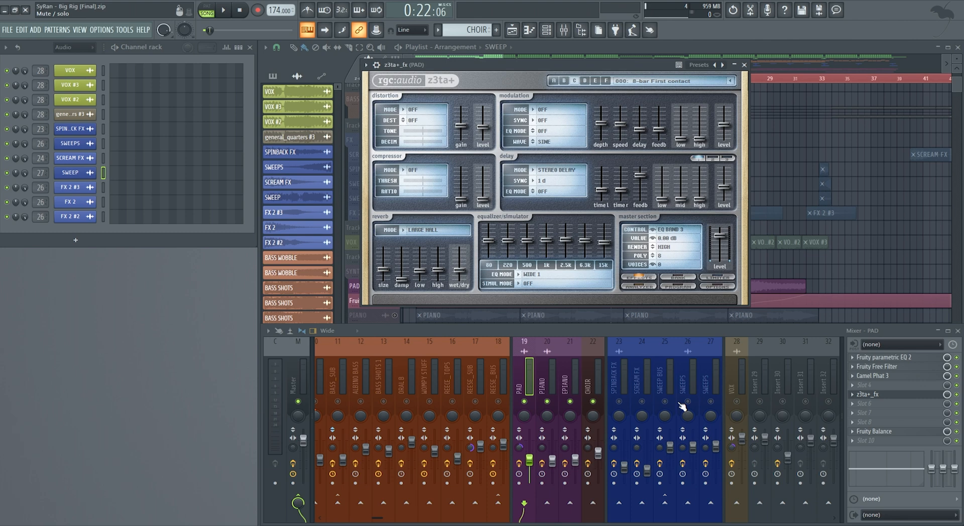
pyautogui.hotkey('ctrl', 's')
pyautogui.click(745, 64)
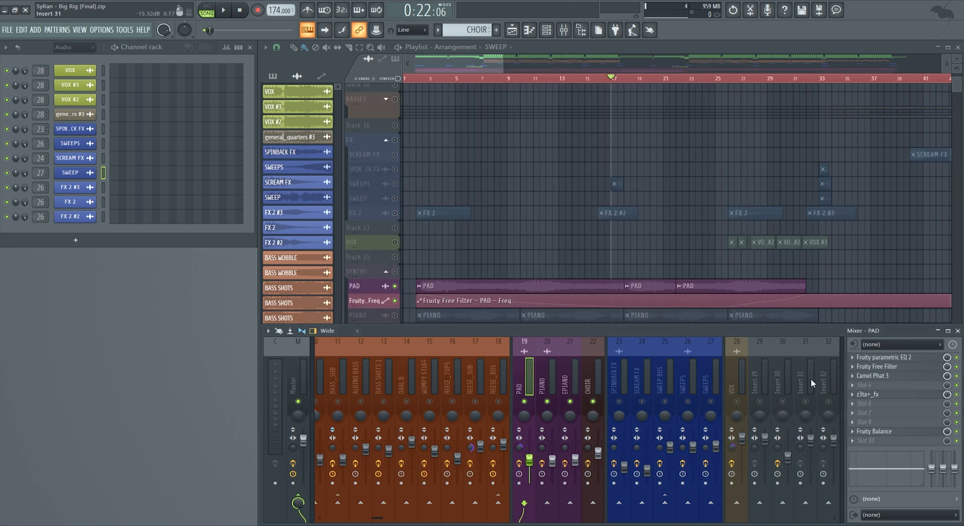
# - Open Fruity Balance on the PAD mixer channel and place the playback position at bar 82
pyautogui.click(874, 431)
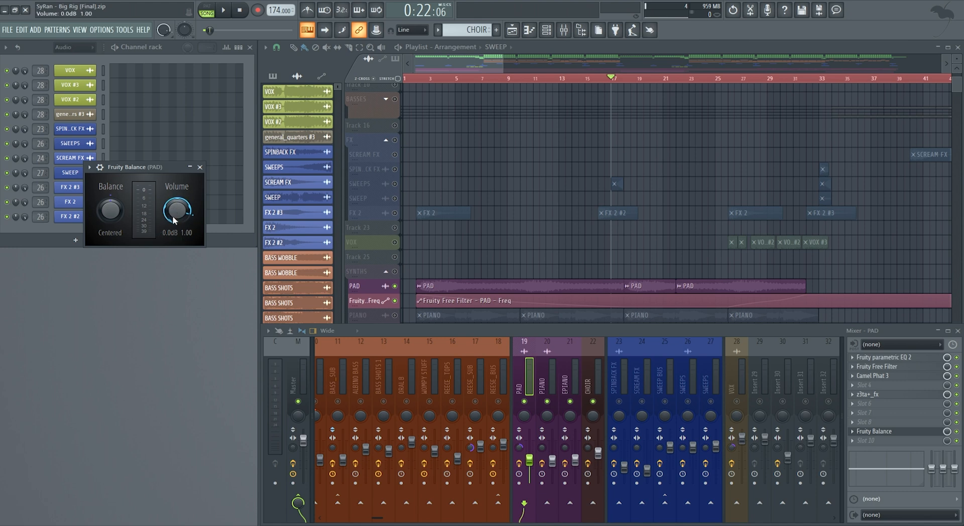
pyautogui.moveTo(478, 58); pyautogui.dragTo(618, 74)
pyautogui.click(610, 78)
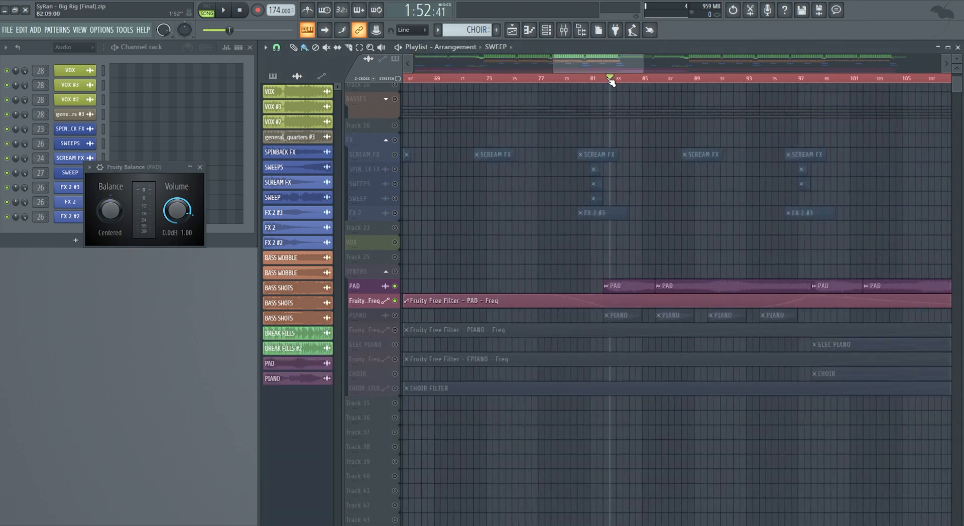
pyautogui.click(566, 32)
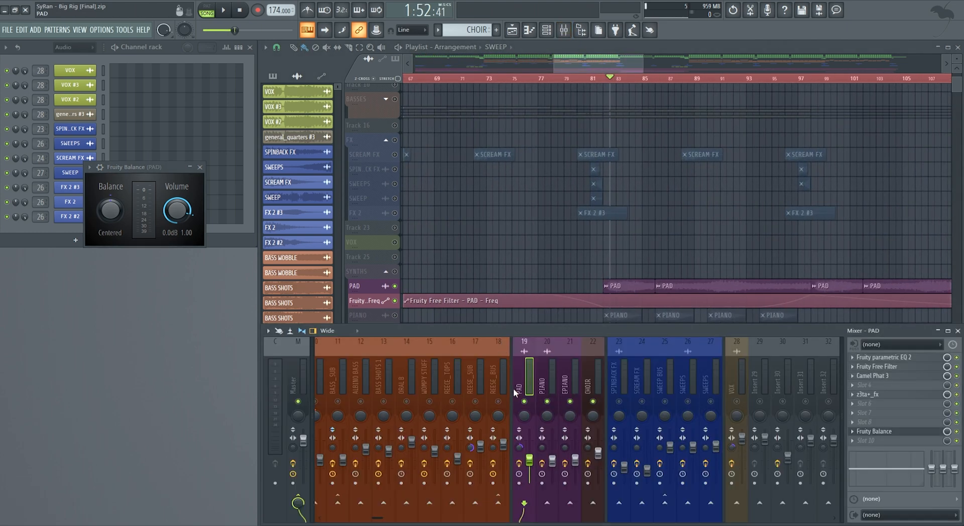
# - Unsolo the PAD track and play the full arrangement from bar 82 with Fruity Balance and the mixer open
pyautogui.click(396, 287)
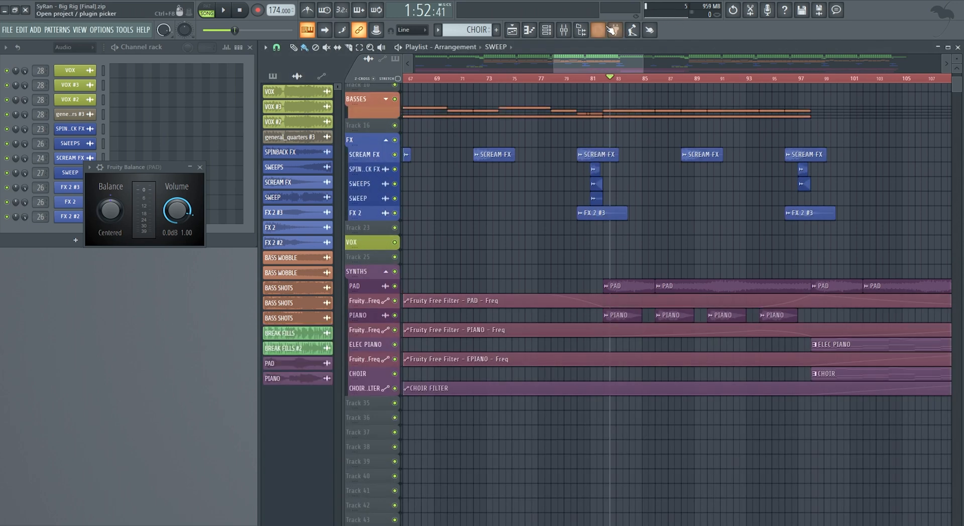
pyautogui.click(571, 31)
pyautogui.press('space')
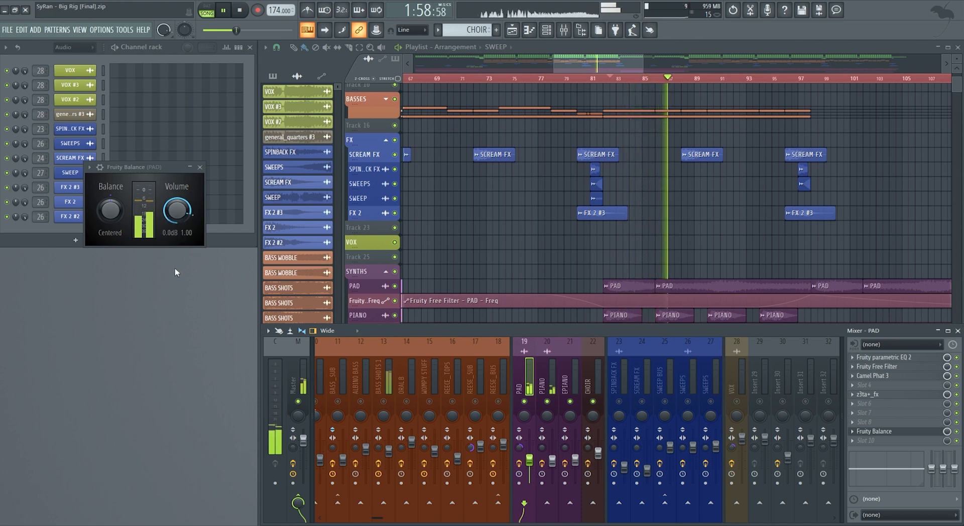
pyautogui.press('space')
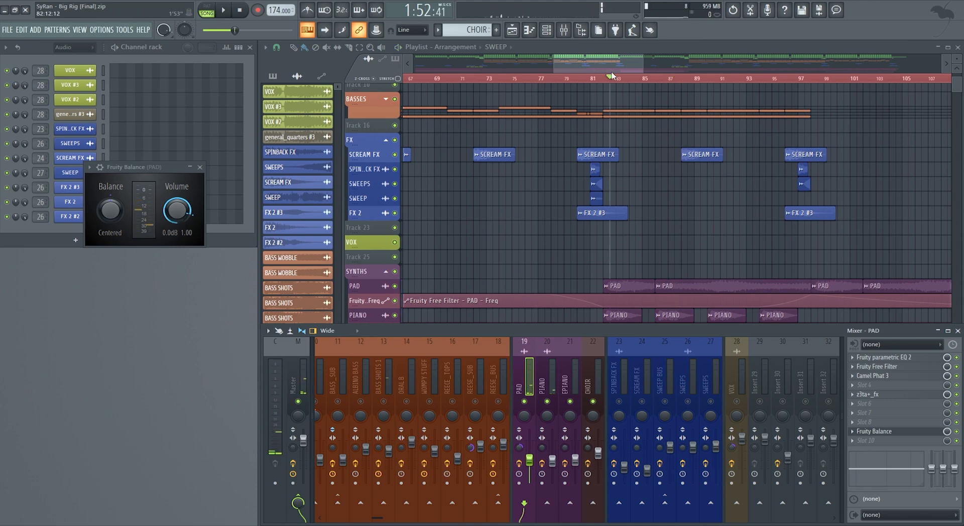
# - Hide the mixer and solo the PIANO track together with its Fruity Free Filter frequency automation track
pyautogui.press('F9')
pyautogui.moveTo(609, 59)
pyautogui.mouseDown()
pyautogui.moveTo(626, 61)
pyautogui.moveTo(593, 68)
pyautogui.mouseUp()
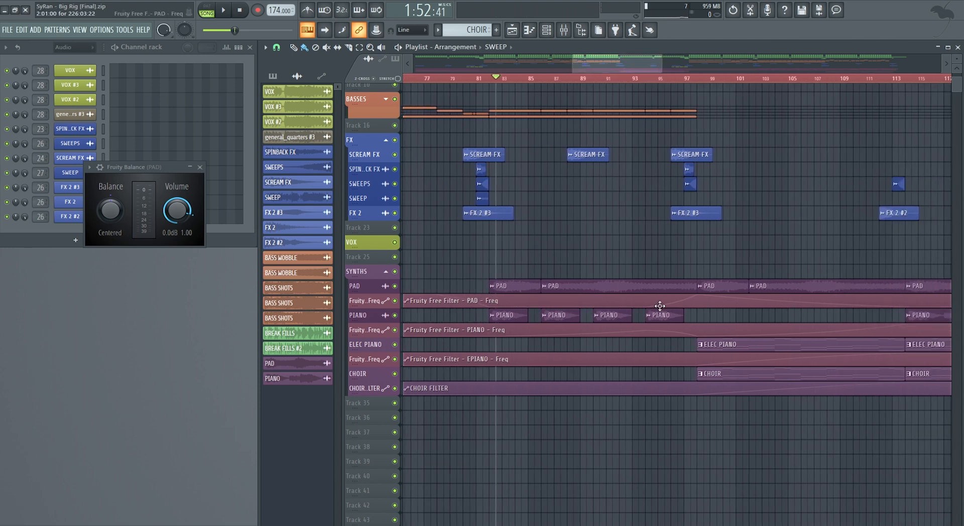
pyautogui.moveTo(643, 67); pyautogui.dragTo(786, 70)
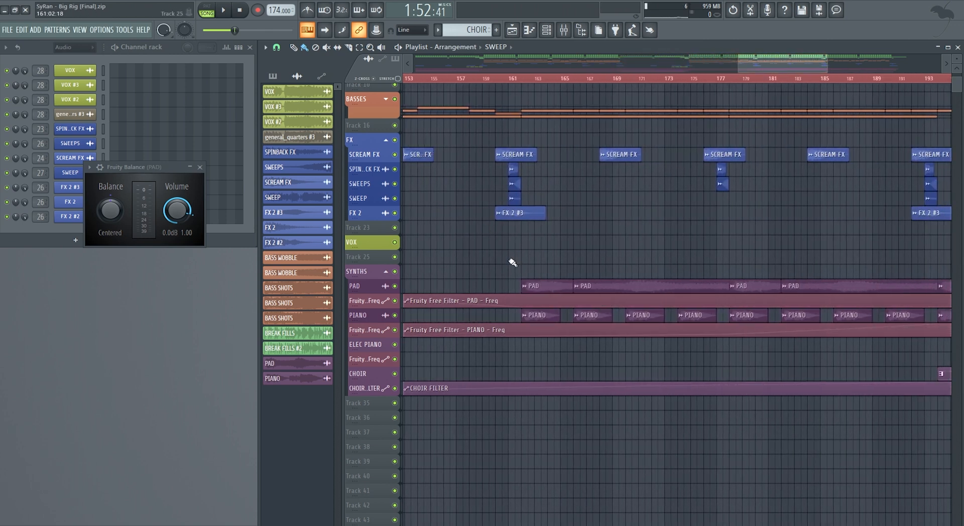
pyautogui.moveTo(785, 67); pyautogui.dragTo(423, 76)
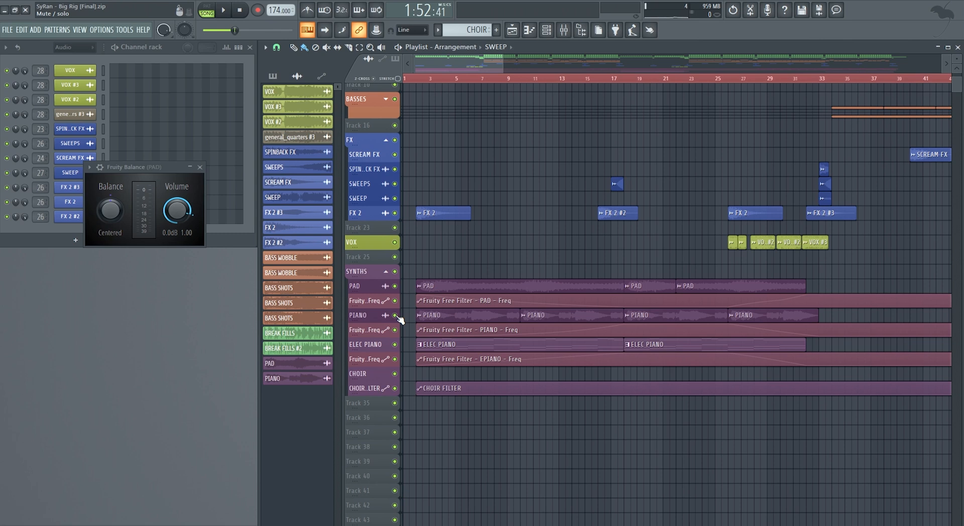
pyautogui.rightClick(395, 316)
pyautogui.click(395, 330)
# - Play the soloed piano from bar 18 with the mixer open and the PIANO channel selected, and stop playback
pyautogui.click(423, 78)
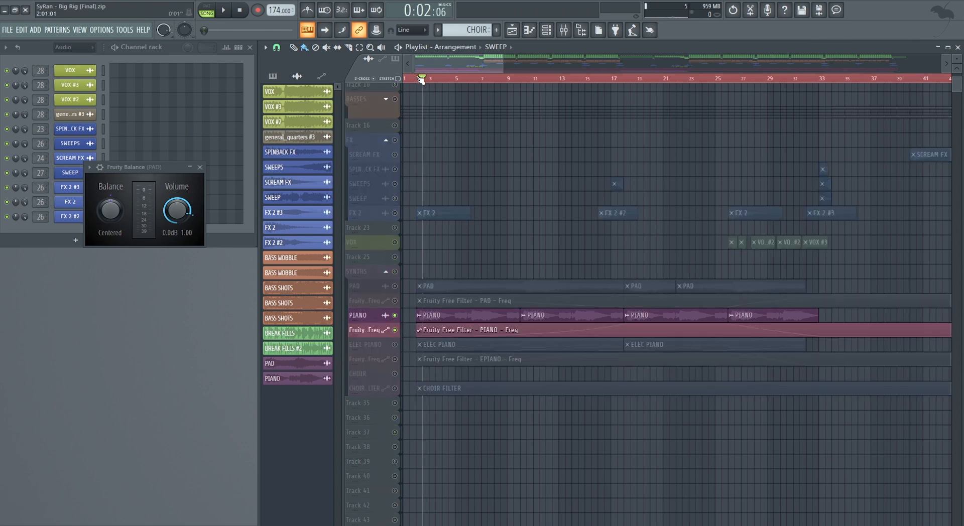
pyautogui.click(421, 79)
pyautogui.click(611, 79)
pyautogui.click(624, 79)
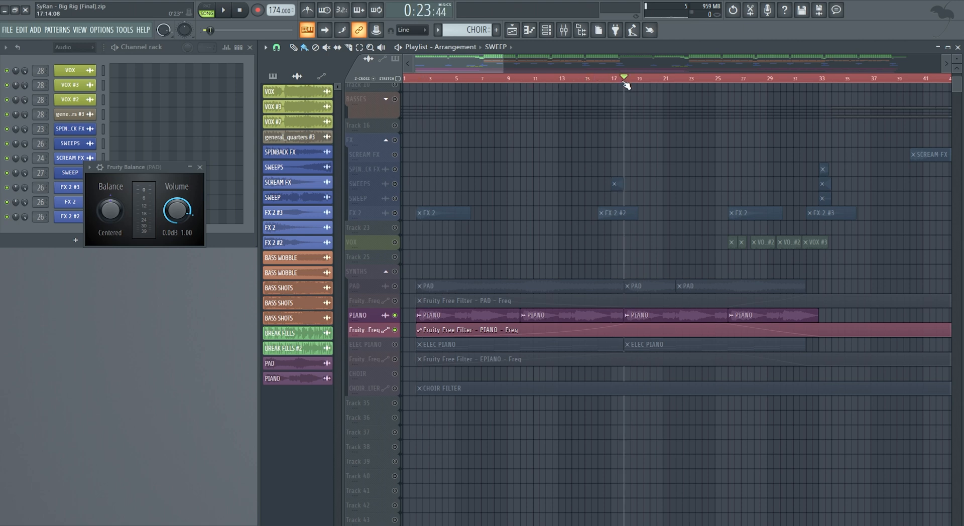
pyautogui.click(564, 31)
pyautogui.press('space')
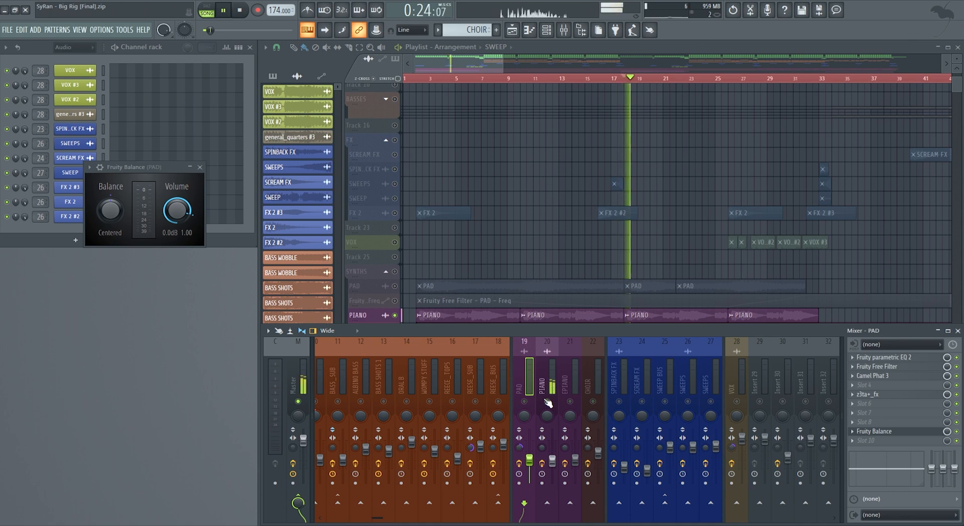
pyautogui.click(544, 388)
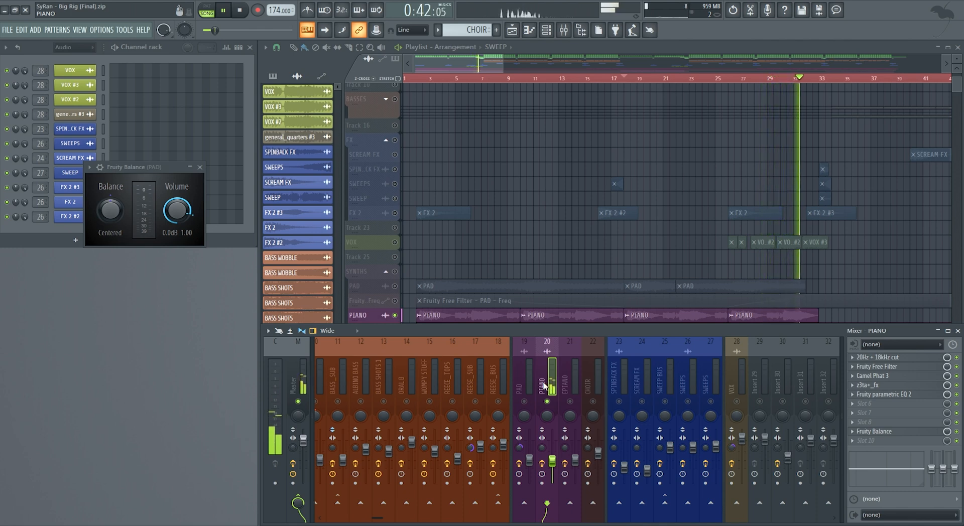
pyautogui.press('space')
# - Examine the 20Hz + 18kHz cut EQ, Fruity Free Filter and Camel Phat 3 on the PIANO mixer channel, closing each one
pyautogui.click(885, 358)
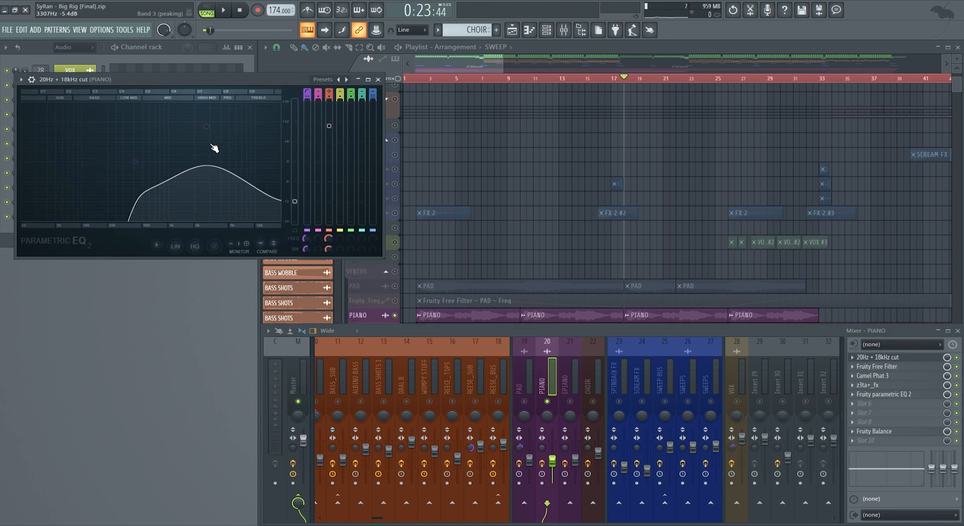
pyautogui.click(378, 80)
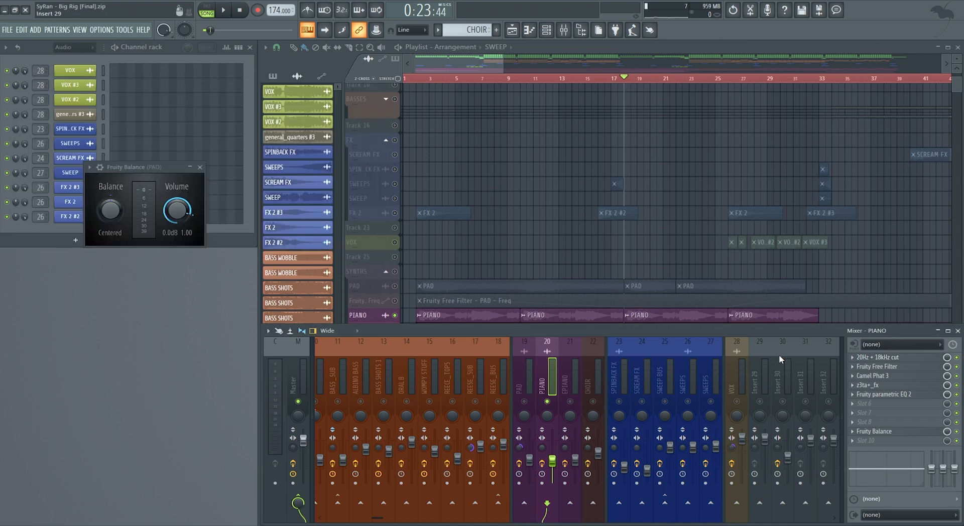
pyautogui.click(874, 366)
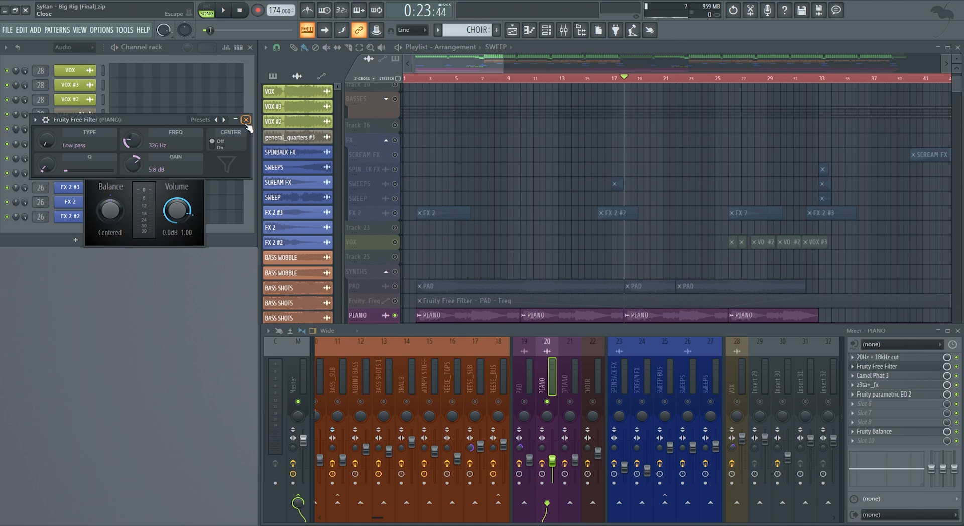
pyautogui.click(246, 121)
pyautogui.click(873, 376)
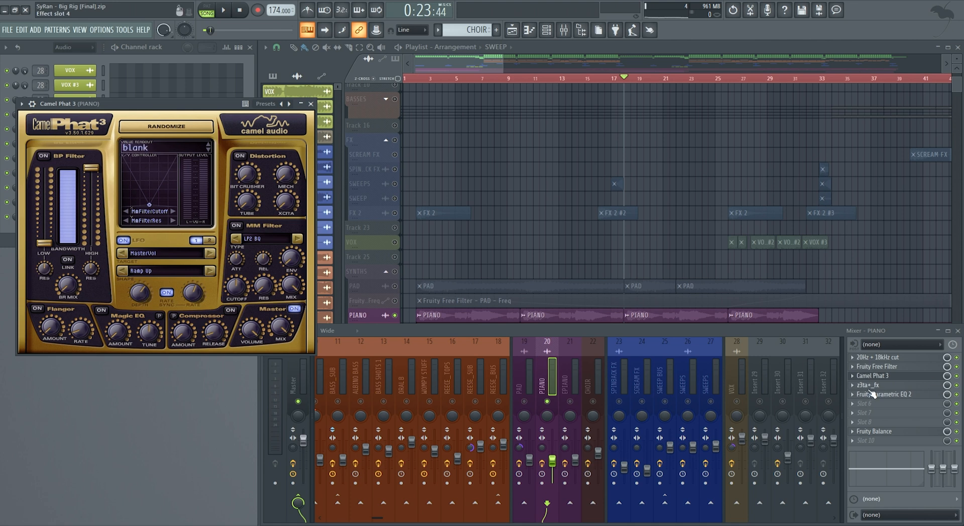
pyautogui.click(311, 104)
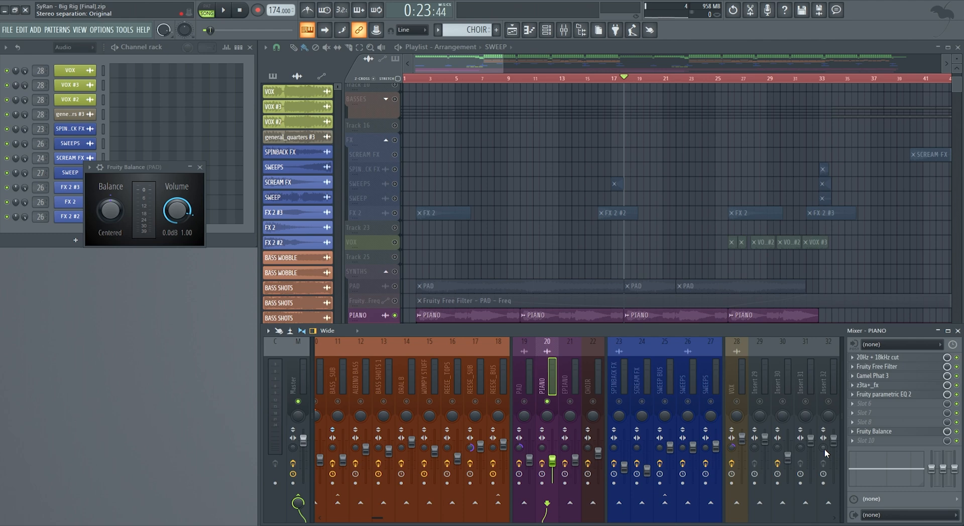
# - Open z3ta+_fx on the PIANO mixer channel, show its effects page and examine the settings of its separate delay units
pyautogui.click(889, 385)
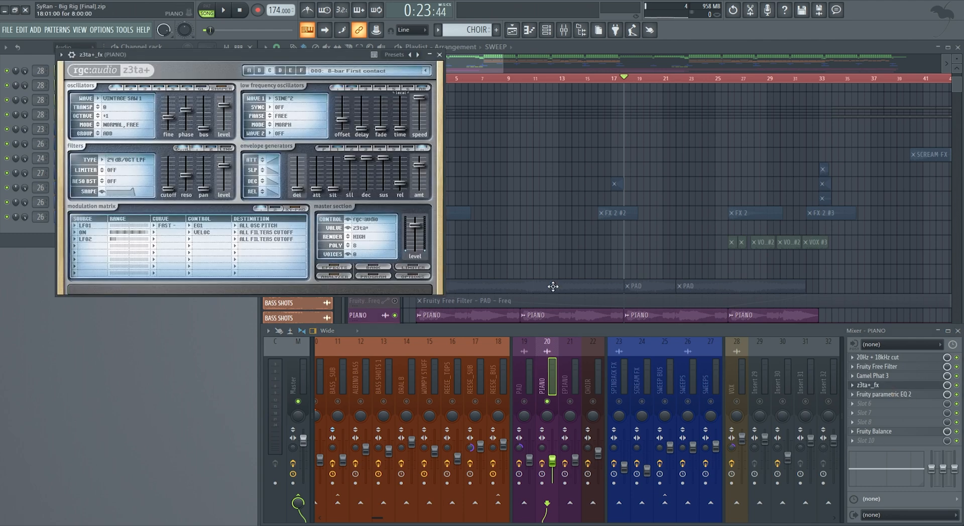
pyautogui.click(336, 267)
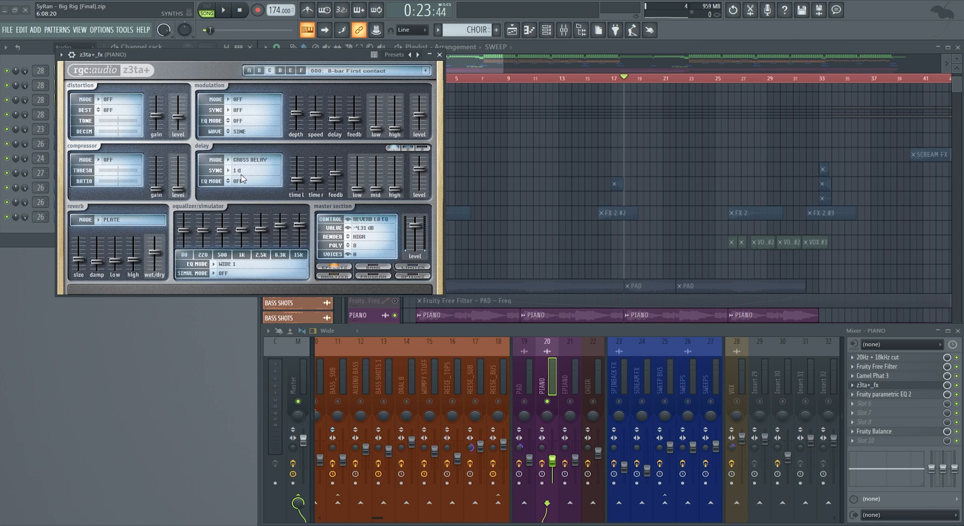
pyautogui.click(397, 149)
pyautogui.click(397, 149)
pyautogui.click(407, 148)
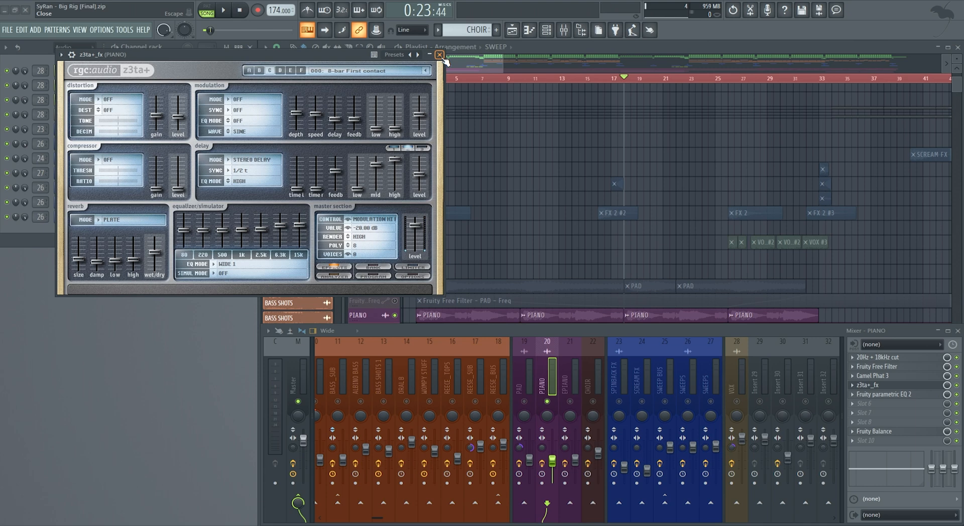
# - Examine Fruity parametric EQ 2 on the PIANO channel and close all open plugin windows, including the pad's Fruity Balance
pyautogui.click(884, 395)
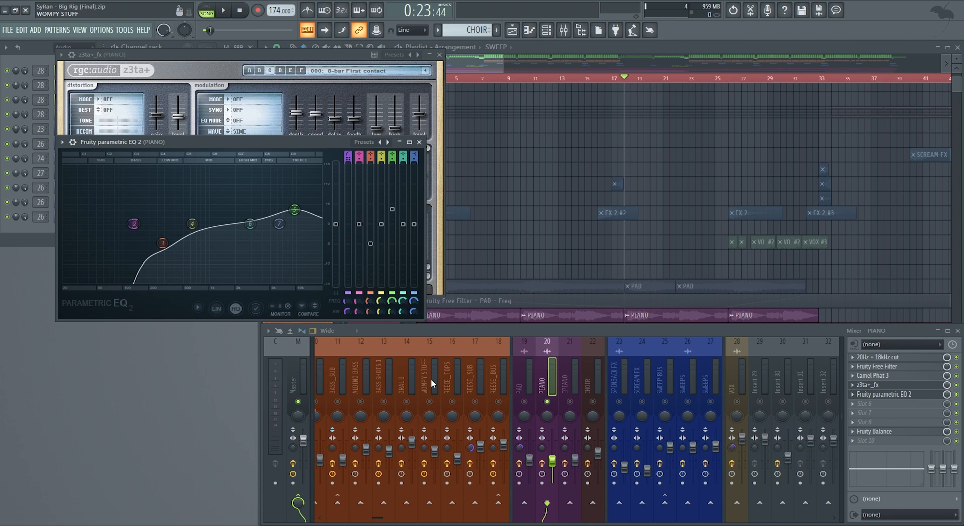
pyautogui.click(419, 142)
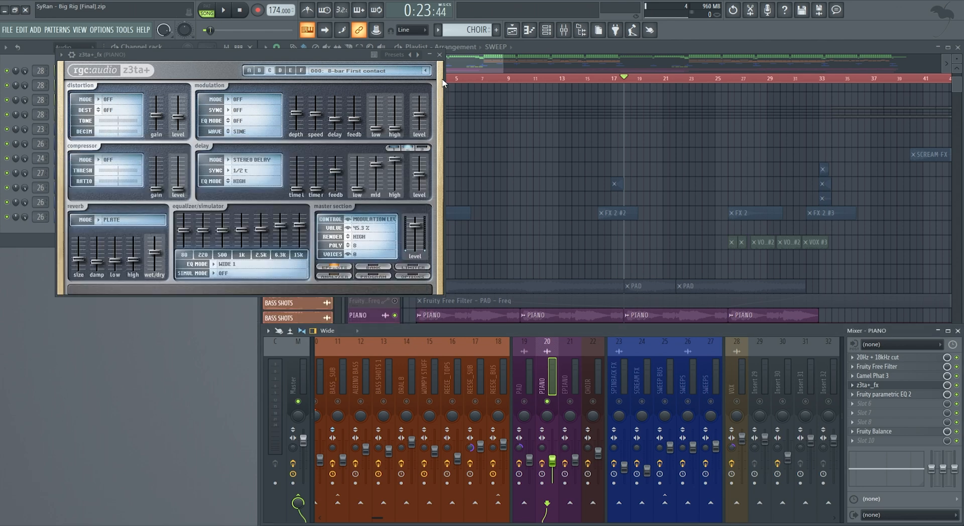
pyautogui.click(440, 55)
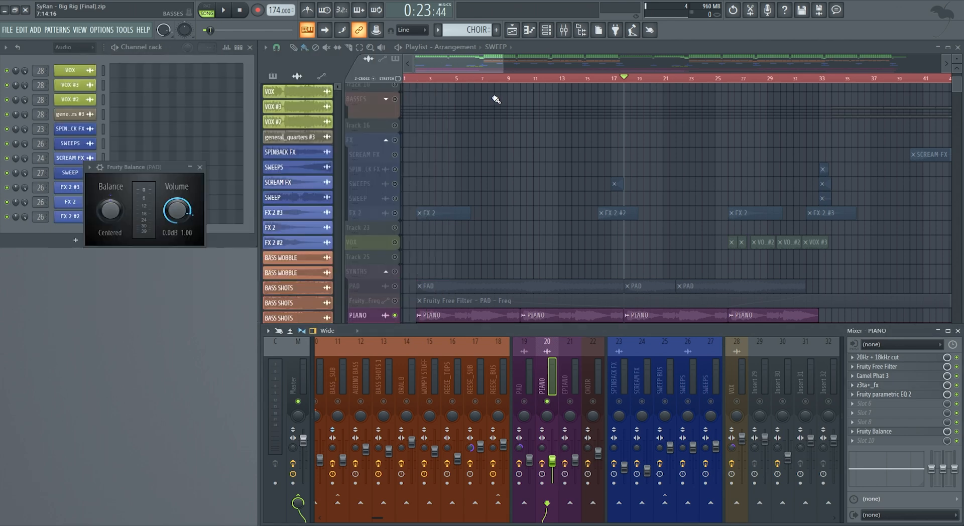
pyautogui.click(200, 167)
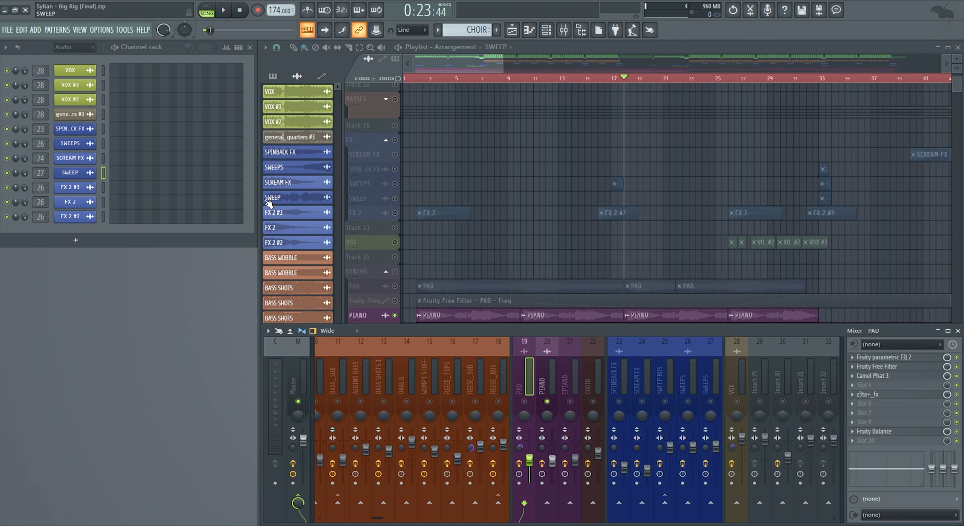
# - Hide the mixer, play the soloed piano from bar 82 and stop after its fourth clip in that section
pyautogui.moveTo(458, 72); pyautogui.dragTo(607, 80)
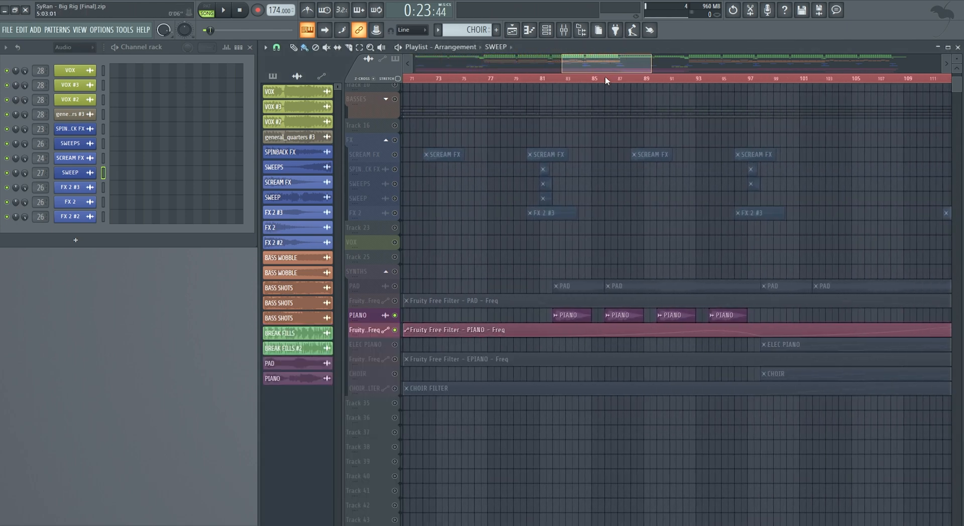
pyautogui.click(541, 77)
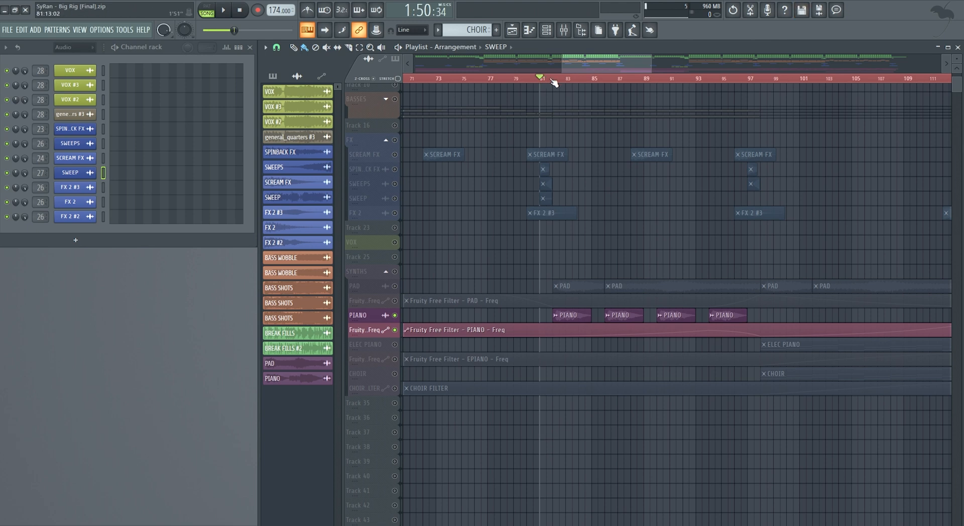
pyautogui.click(552, 79)
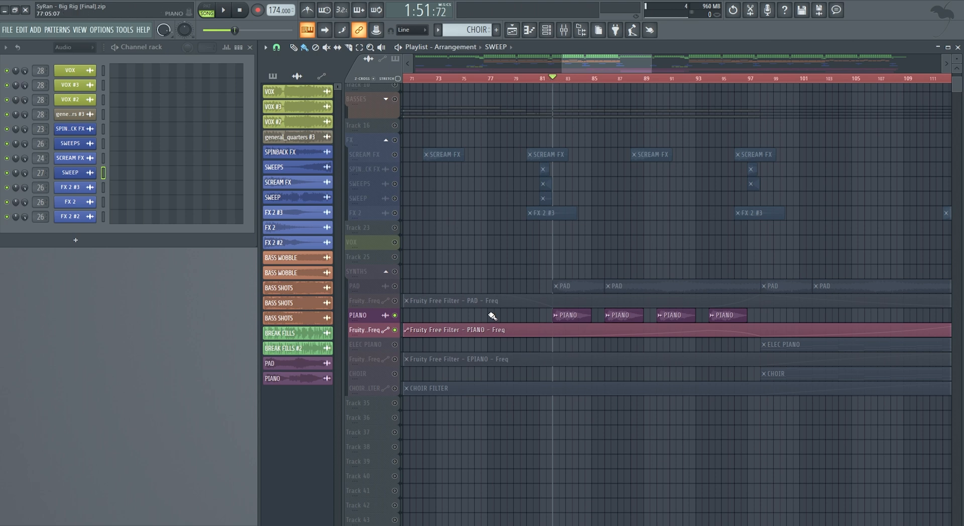
pyautogui.scroll(3, 448, 238)
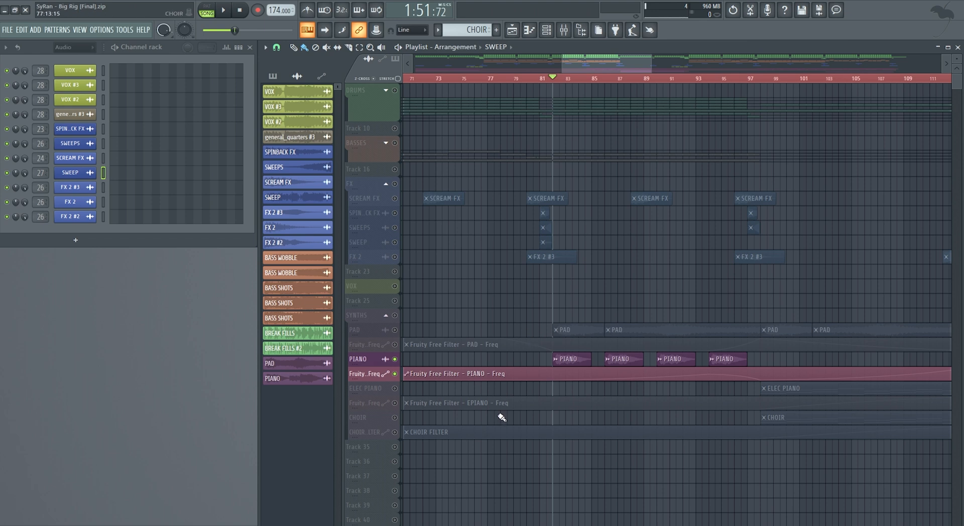
pyautogui.press('space')
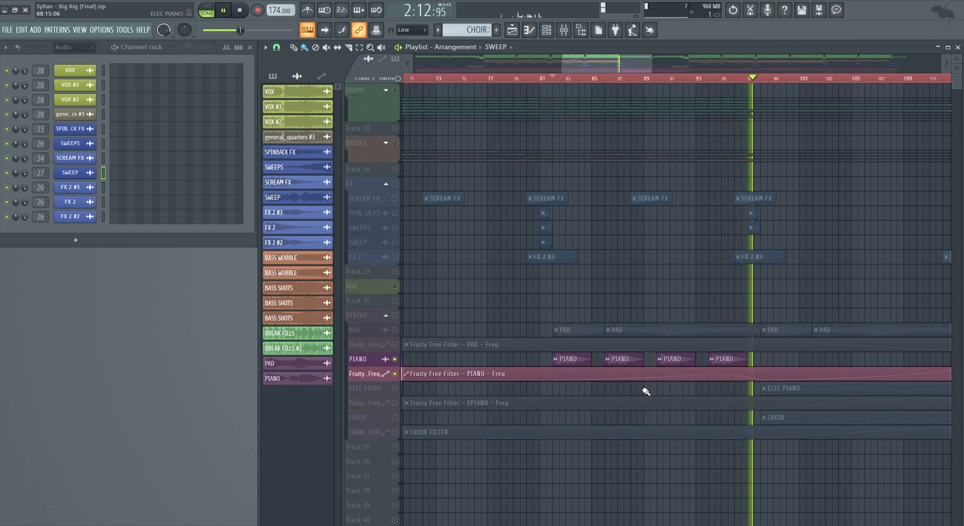
pyautogui.press('space')
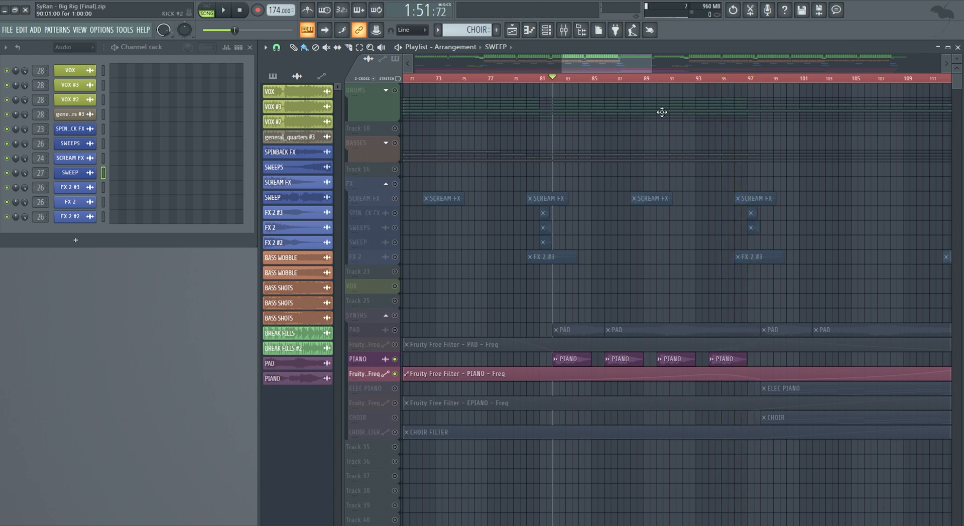
# - Enlarge the PIANO filter frequency automation track and examine its curve across the final section of the arrangement
pyautogui.moveTo(631, 69); pyautogui.dragTo(818, 84)
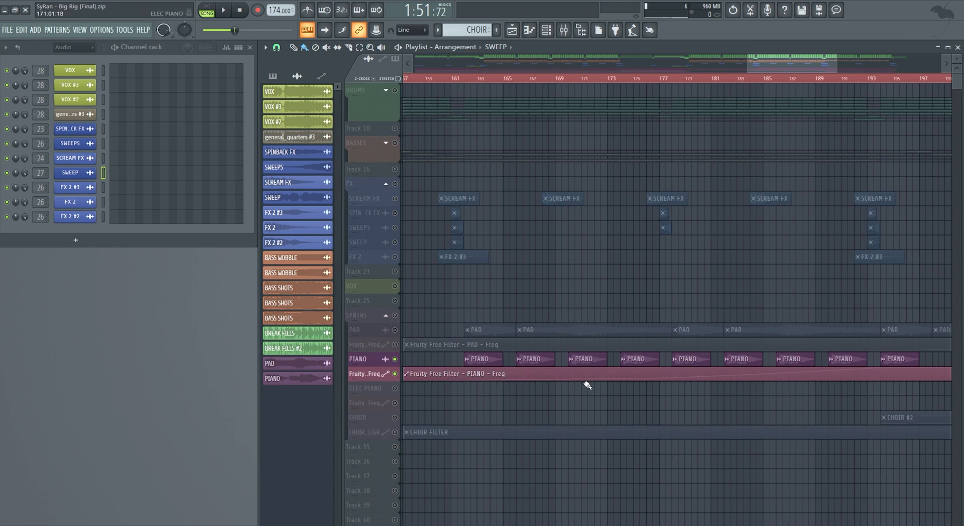
pyautogui.moveTo(369, 380); pyautogui.dragTo(365, 402)
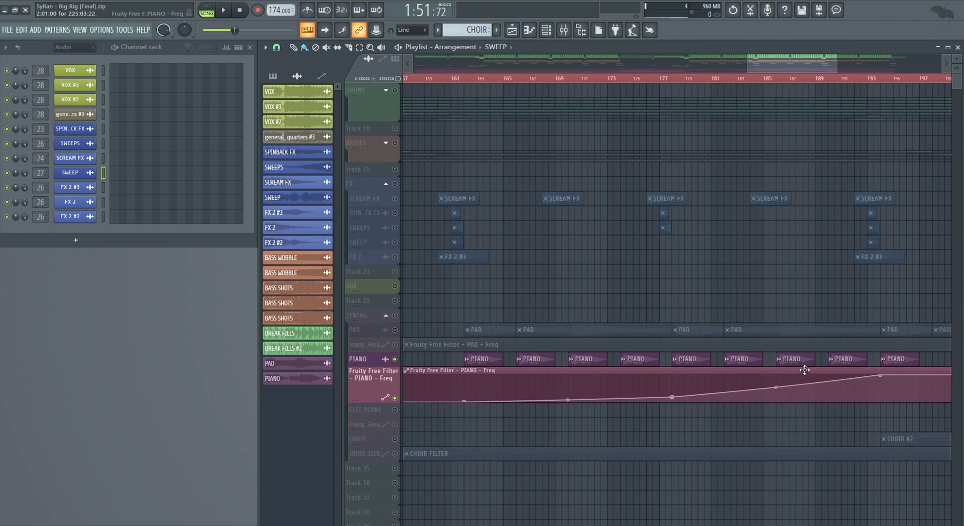
pyautogui.moveTo(813, 67); pyautogui.dragTo(867, 70)
pyautogui.moveTo(783, 59); pyautogui.dragTo(824, 64)
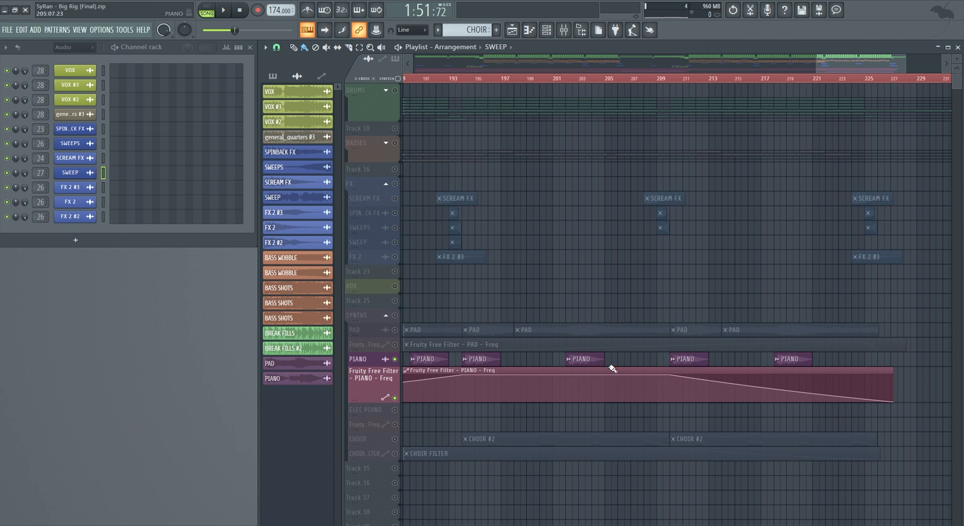
pyautogui.moveTo(844, 71); pyautogui.dragTo(794, 71)
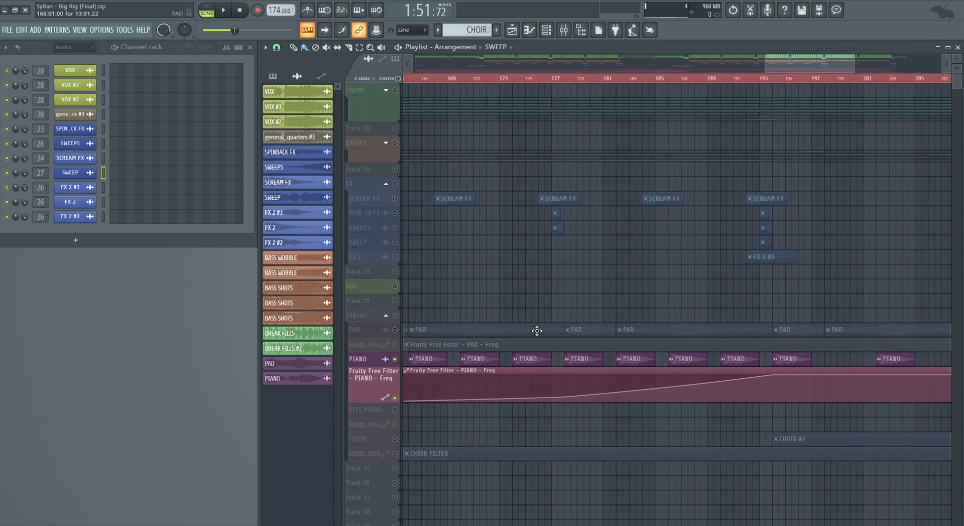
pyautogui.moveTo(796, 64); pyautogui.dragTo(824, 65)
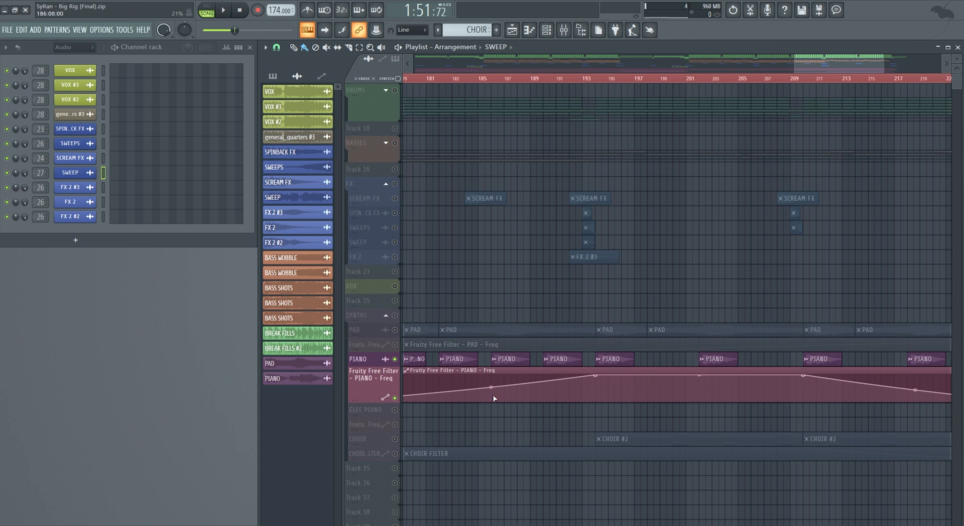
pyautogui.moveTo(835, 65); pyautogui.dragTo(818, 66)
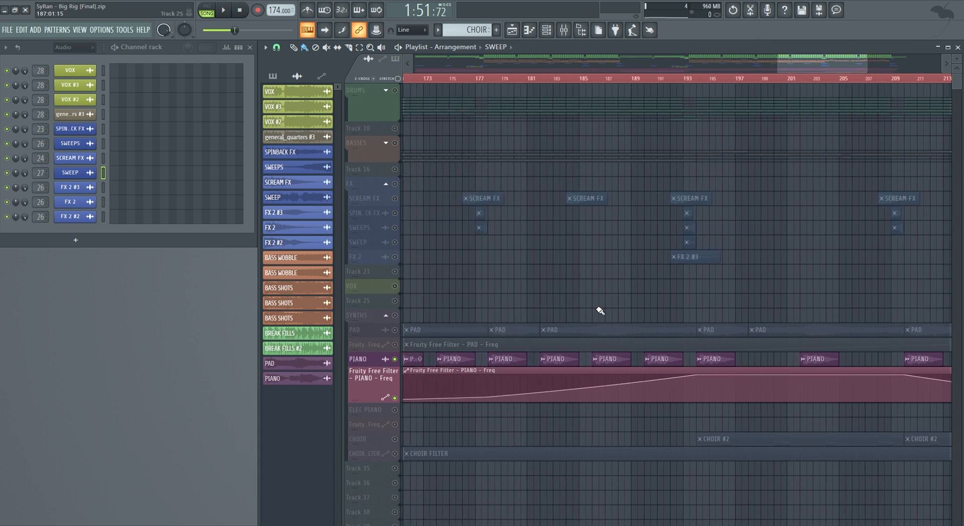
# - Examine the channel settings of the PIANO filter frequency automation clip, including its LFO section, and close them
pyautogui.doubleClick(689, 370)
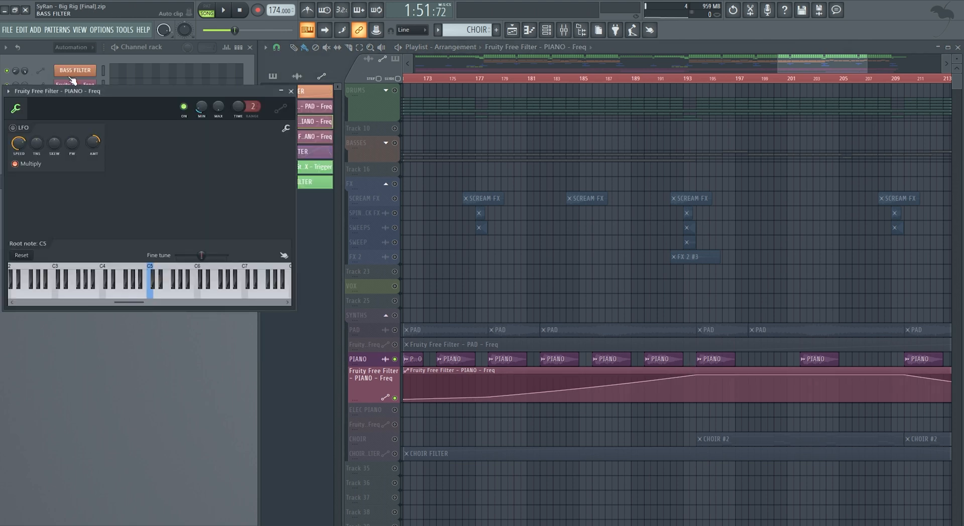
pyautogui.moveTo(74, 90); pyautogui.dragTo(451, 173)
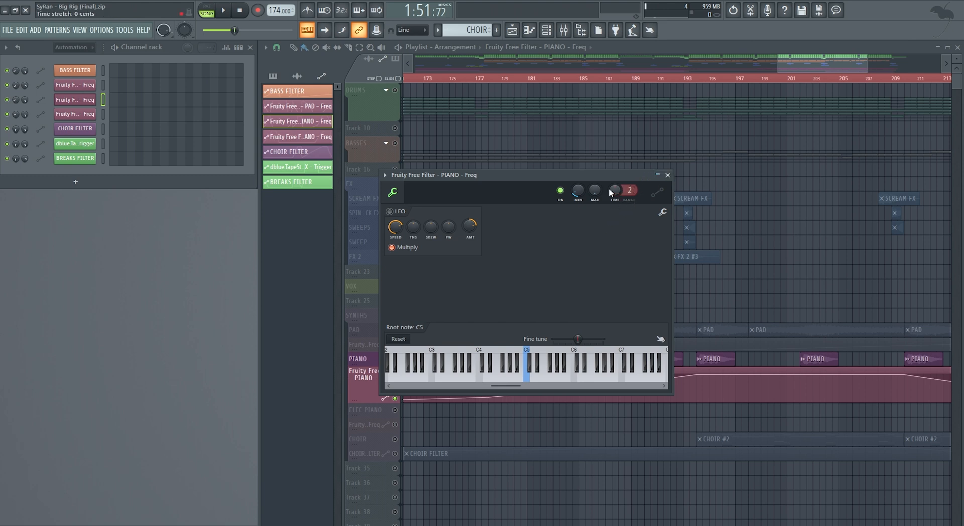
pyautogui.click(668, 175)
# - Solo the ELEC PIANO track with its filter frequency automation and shrink the PIANO automation track's height
pyautogui.moveTo(802, 60); pyautogui.dragTo(415, 82)
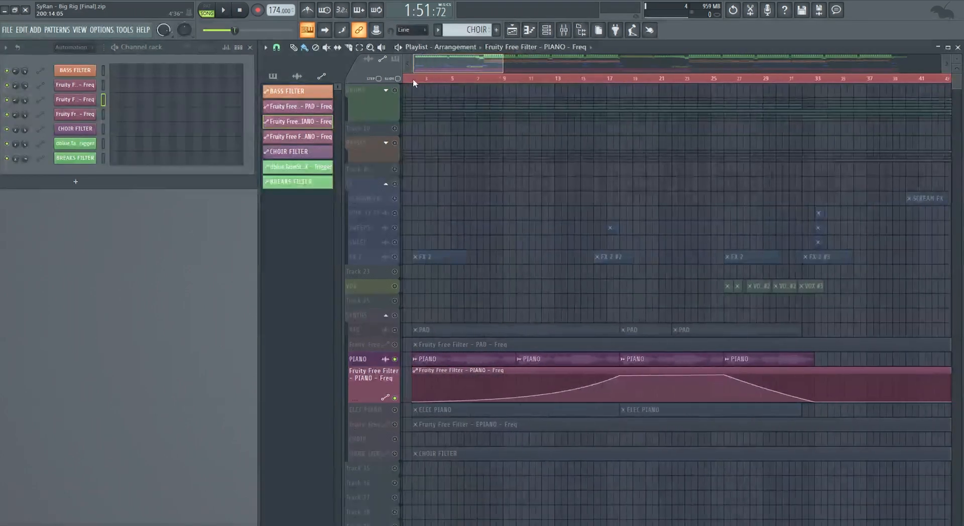
pyautogui.rightClick(395, 410)
pyautogui.click(395, 425)
pyautogui.moveTo(382, 401); pyautogui.dragTo(376, 383)
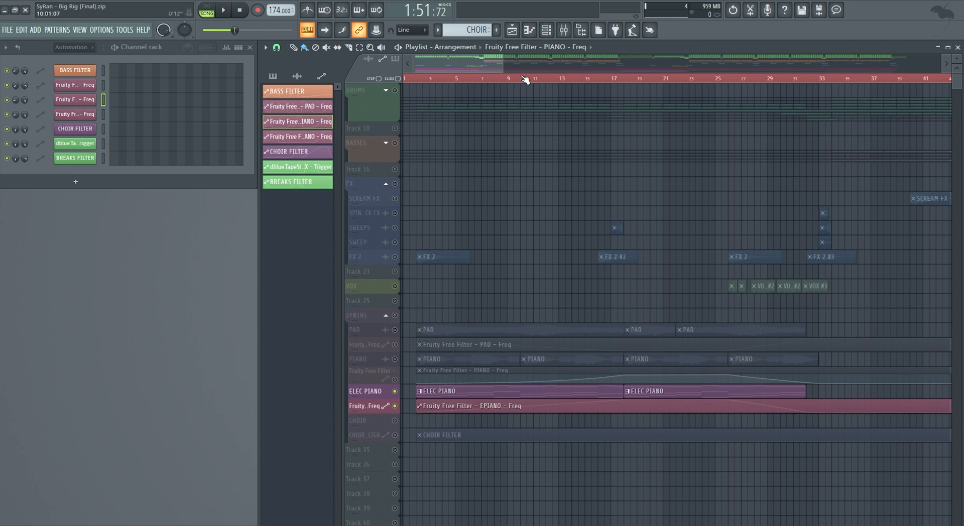
# - Play the soloed electric piano from bar 17, check its EPIANO mixer insert, and stop playback near the end of its second clip
pyautogui.click(609, 78)
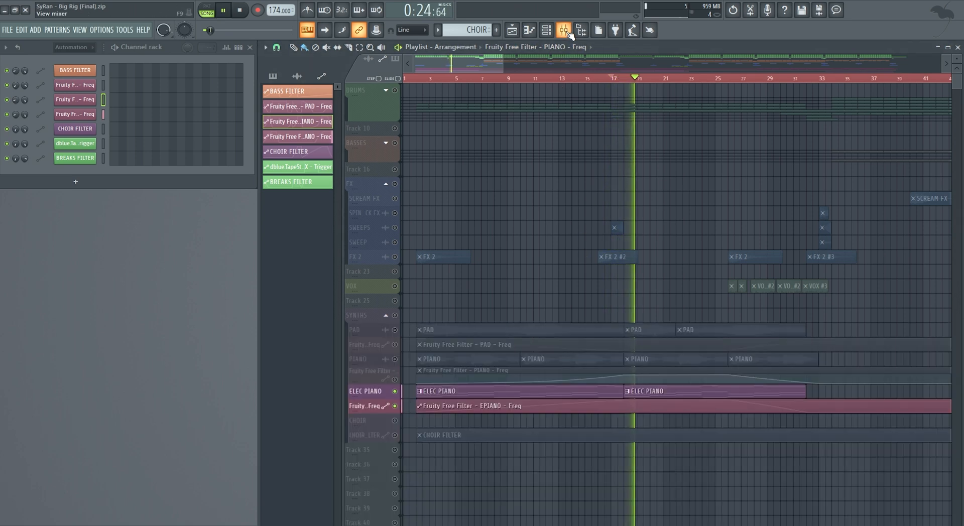
pyautogui.press('F9')
pyautogui.click(571, 391)
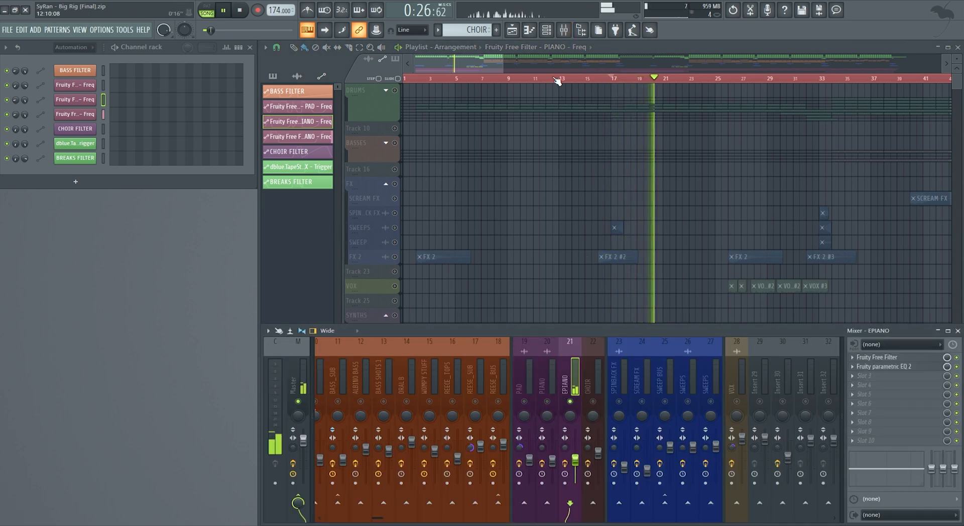
pyautogui.press('F9')
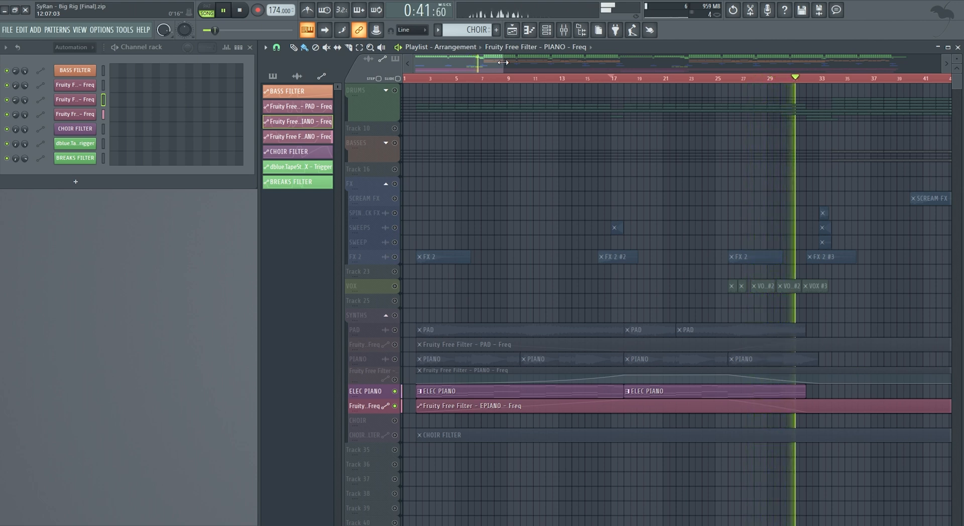
pyautogui.press('space')
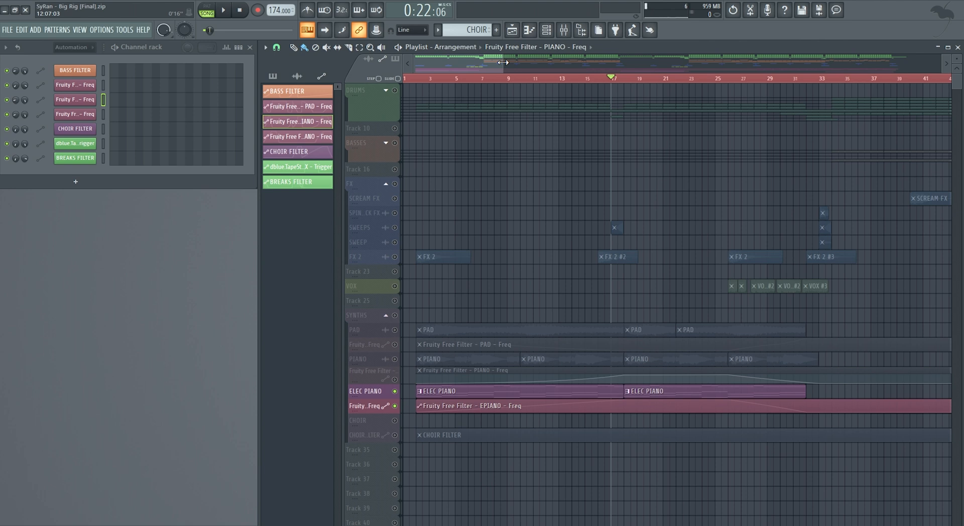
# - Filter the channel rack to the VSTs group and open the FL Keys instrument used for the electric piano
pyautogui.click(70, 47)
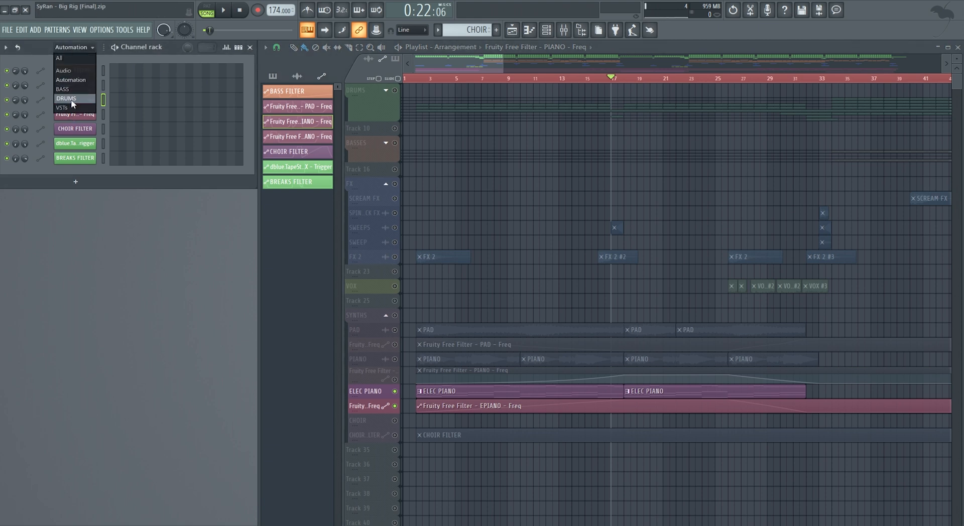
pyautogui.click(70, 107)
pyautogui.click(75, 71)
pyautogui.moveTo(211, 81); pyautogui.dragTo(384, 169)
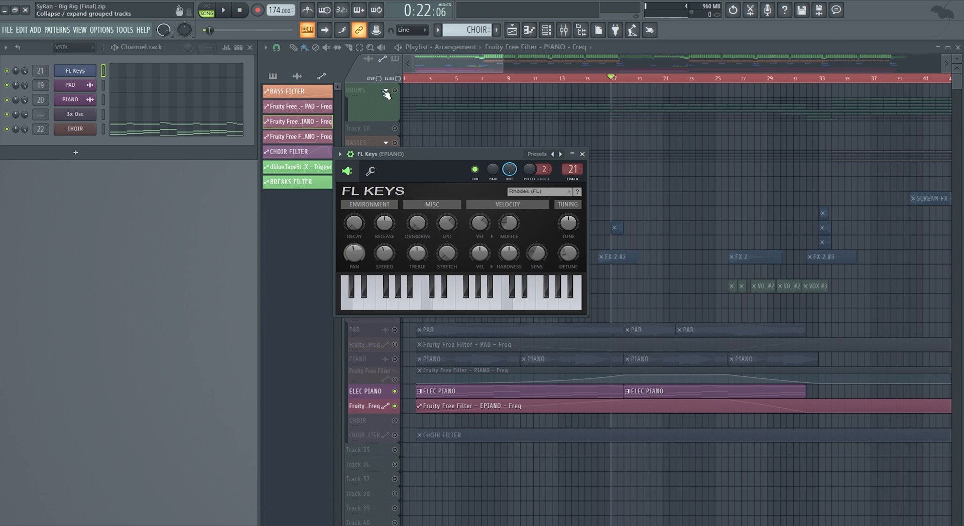
# - Select the ELEC PIANO pattern from its second clip and open its FL Keys notes in the piano roll
pyautogui.click(467, 30)
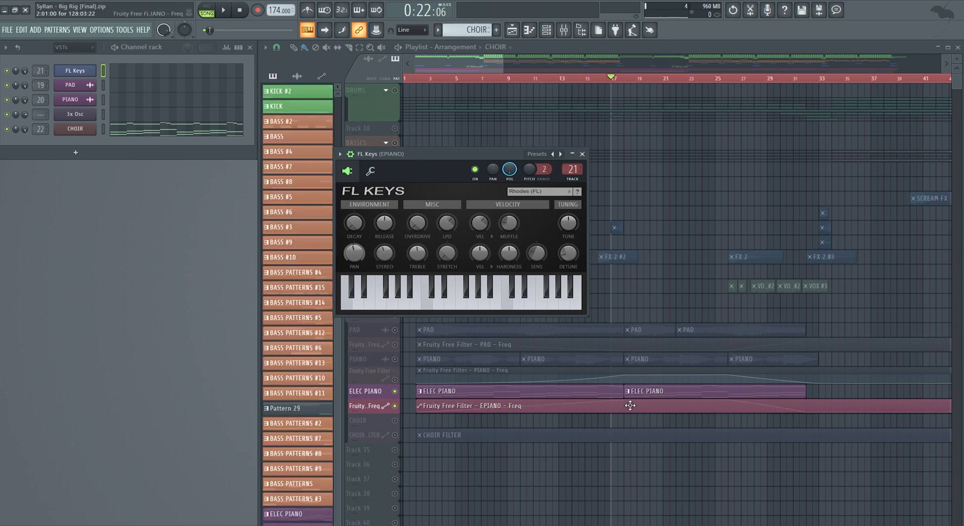
pyautogui.click(639, 395)
pyautogui.rightClick(93, 67)
pyautogui.click(117, 71)
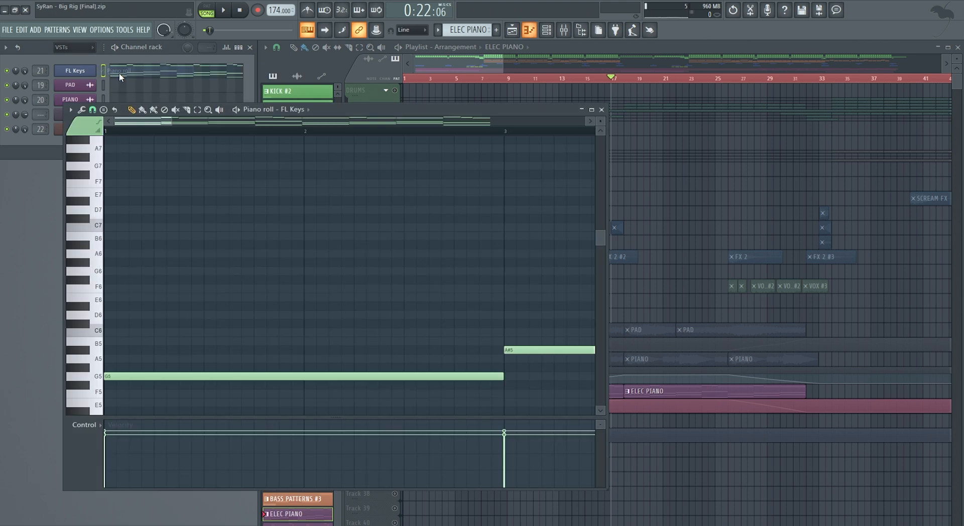
# - Examine the electric piano's upper melody and lower chord notes across the full pattern and close the piano roll
pyautogui.moveTo(172, 121); pyautogui.dragTo(586, 123)
pyautogui.scroll(-10, 284, 396)
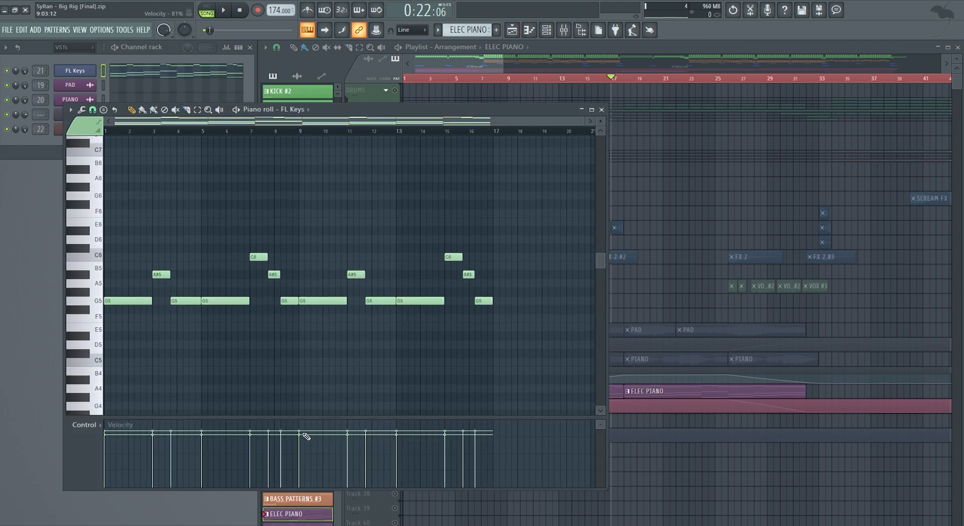
pyautogui.scroll(-2, 287, 393)
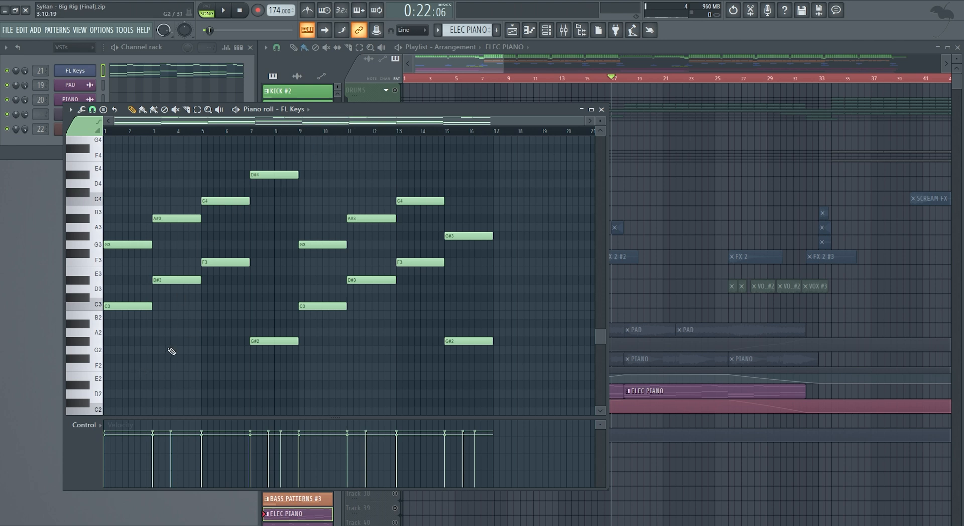
pyautogui.scroll(3, 130, 315)
pyautogui.scroll(3, 132, 316)
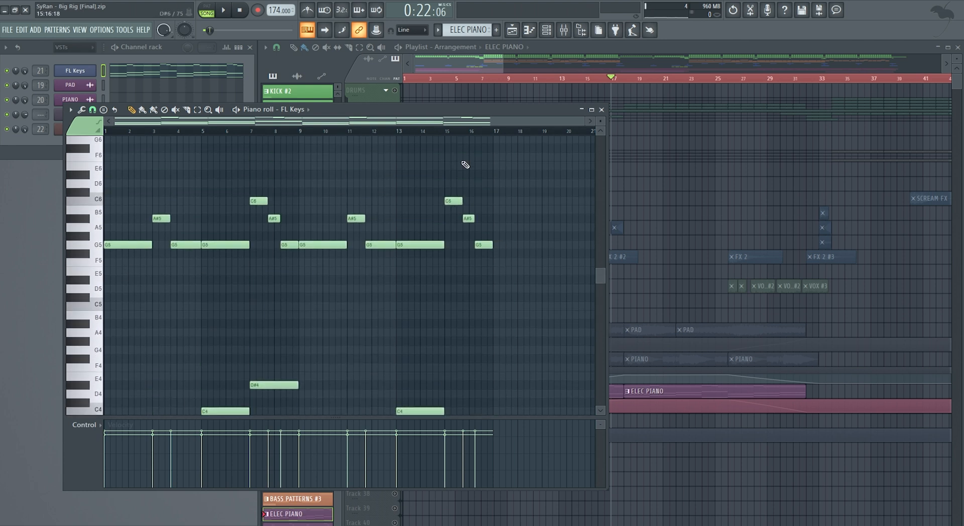
pyautogui.scroll(-1, 452, 302)
pyautogui.click(601, 109)
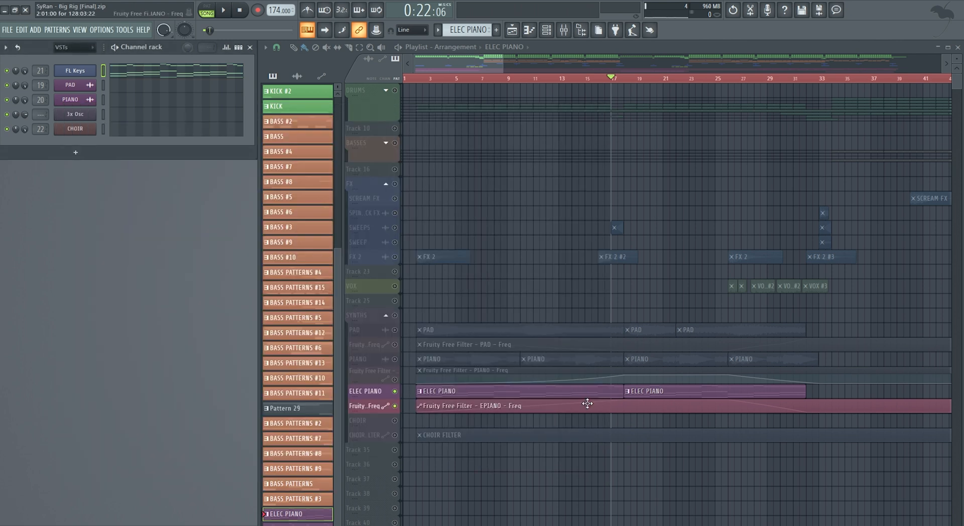
# - Play the electric piano briefly, stop, and place the playhead at bar 113 in the arrangement's middle section
pyautogui.press('space')
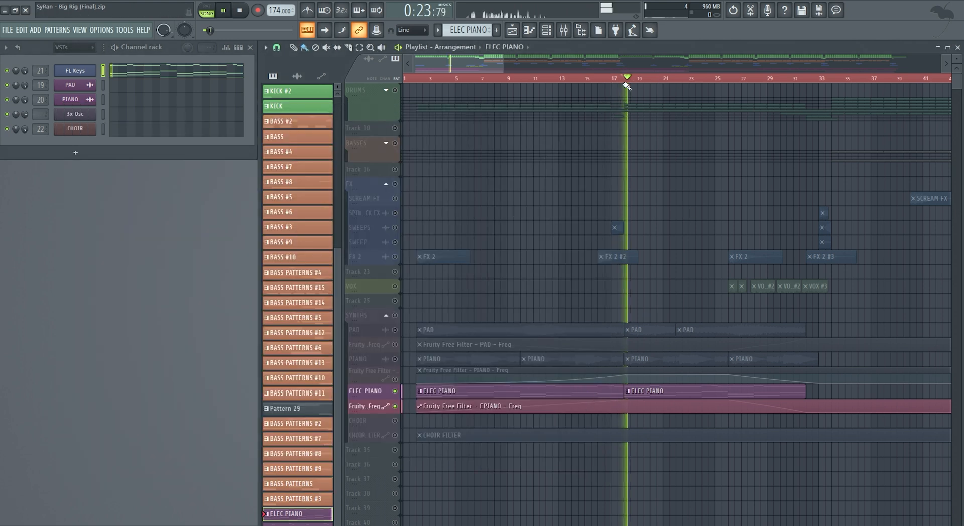
pyautogui.moveTo(468, 65); pyautogui.dragTo(646, 70)
pyautogui.press('space')
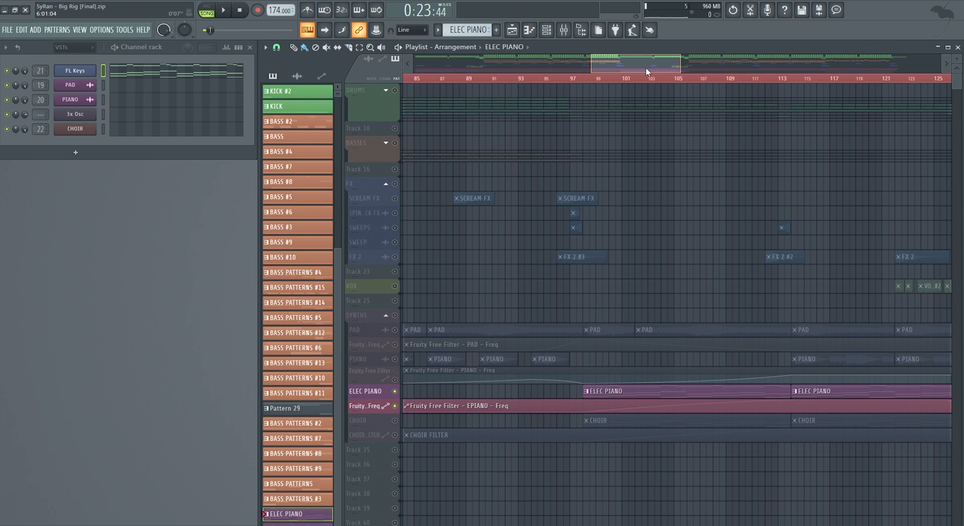
pyautogui.moveTo(679, 65); pyautogui.dragTo(735, 69)
pyautogui.click(691, 80)
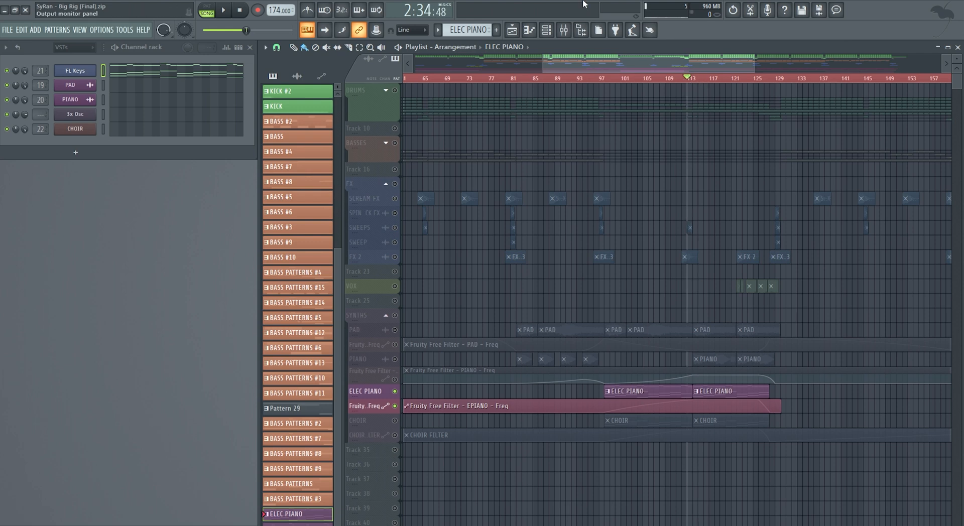
# - Examine the Fruity Free Filter and Fruity Parametric EQ 2 settings on the EPIANO mixer insert and close both
pyautogui.click(563, 30)
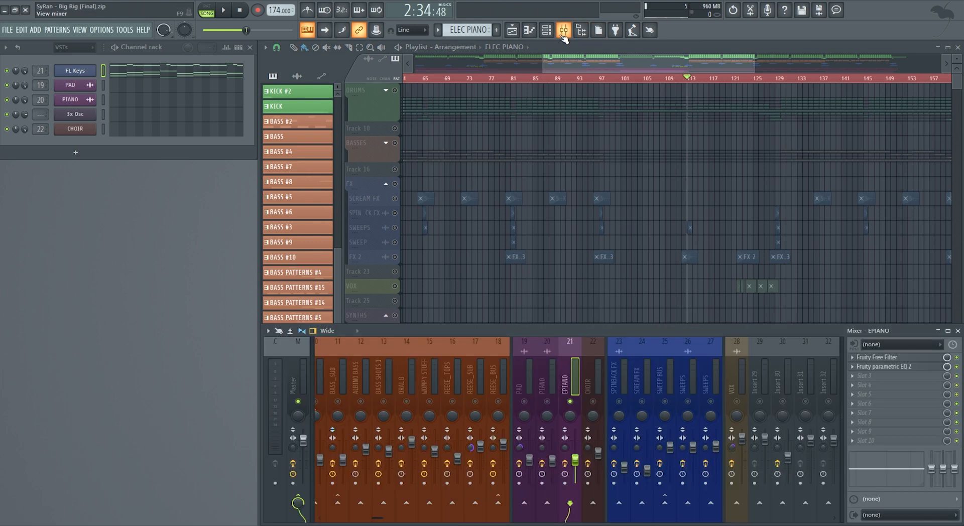
pyautogui.click(892, 358)
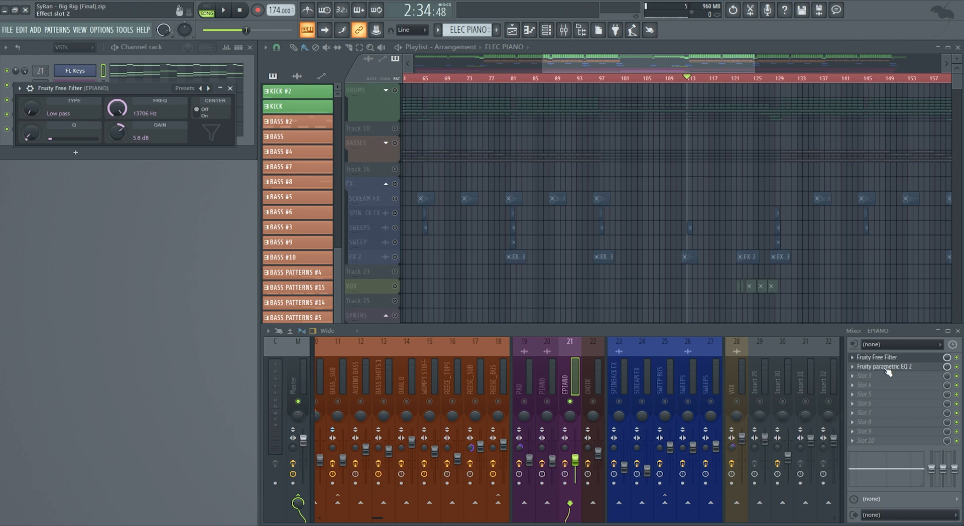
pyautogui.click(886, 367)
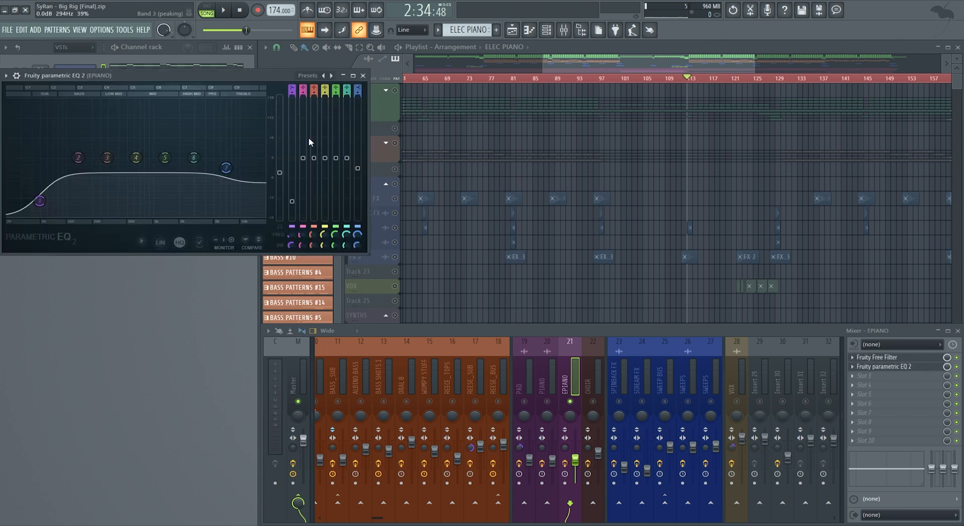
pyautogui.click(363, 77)
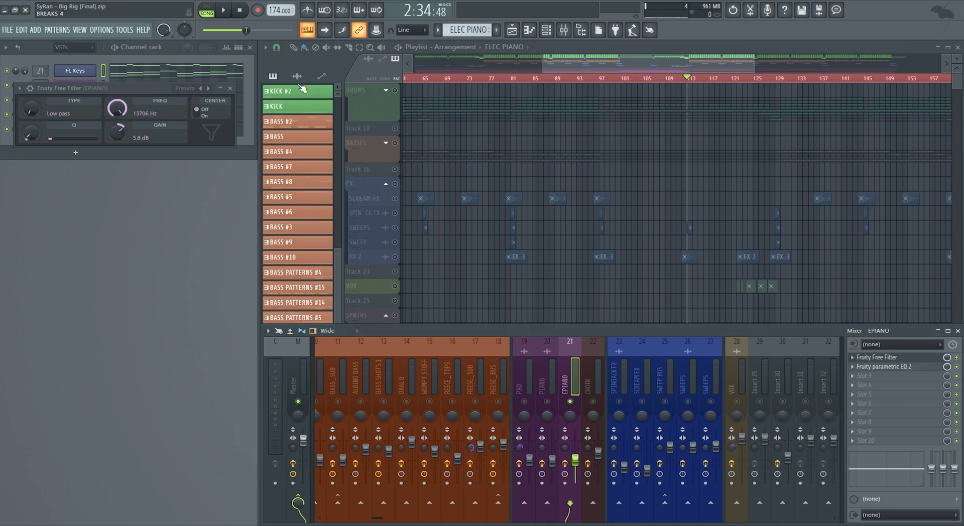
pyautogui.click(232, 88)
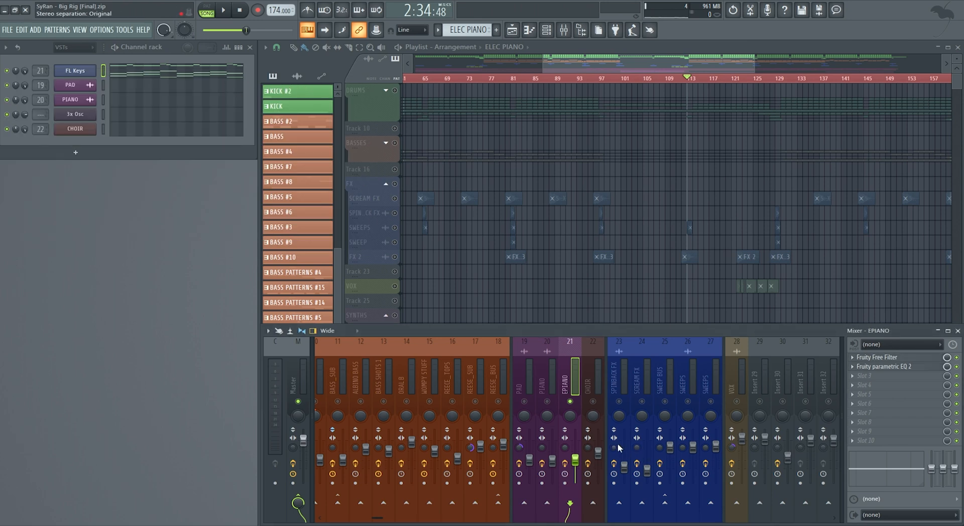
# - Select the CHOIR mixer insert and unmute the CHOIR and CHOIR FILTER tracks alongside the electric piano
pyautogui.click(595, 392)
pyautogui.moveTo(632, 64); pyautogui.dragTo(676, 63)
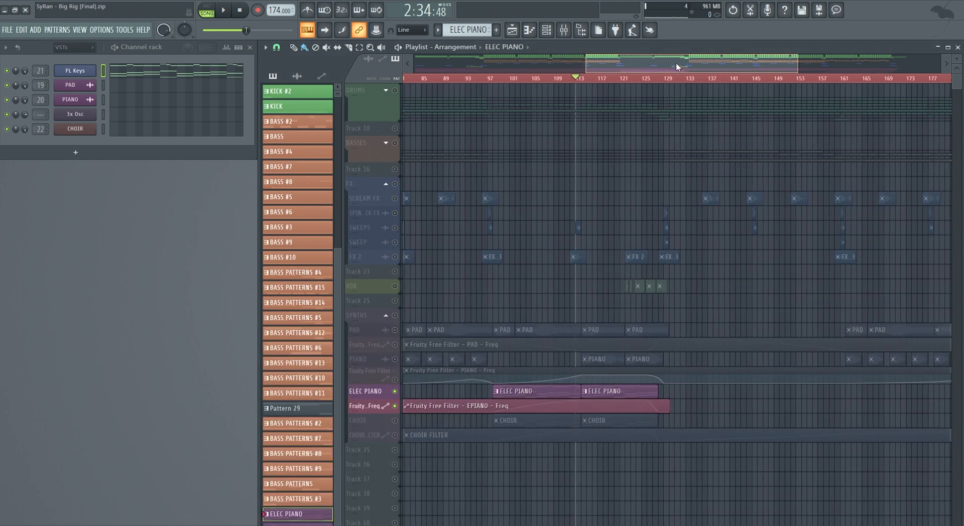
pyautogui.click(394, 420)
pyautogui.click(394, 435)
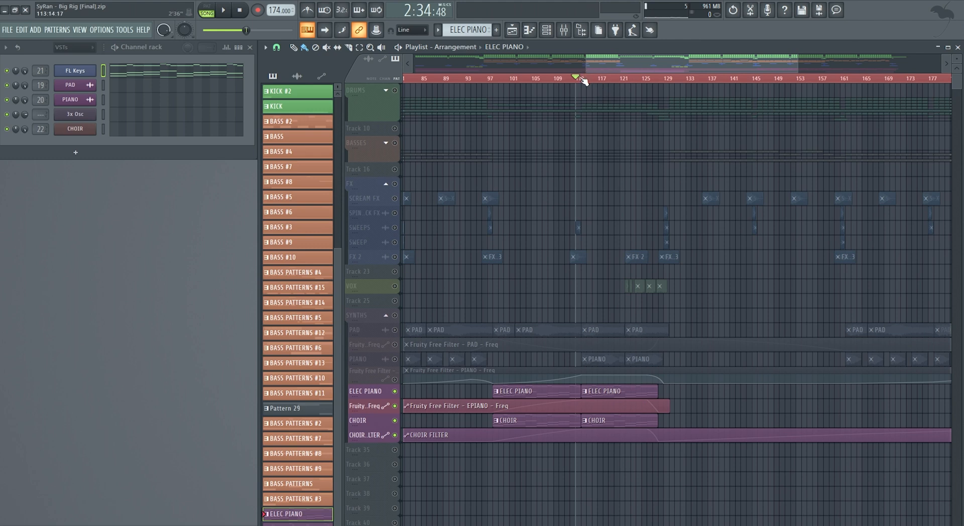
# - Play the electric piano and choir together from bar 114 with the mixer visible, stop playback and hide the mixer
pyautogui.moveTo(578, 82); pyautogui.dragTo(584, 83)
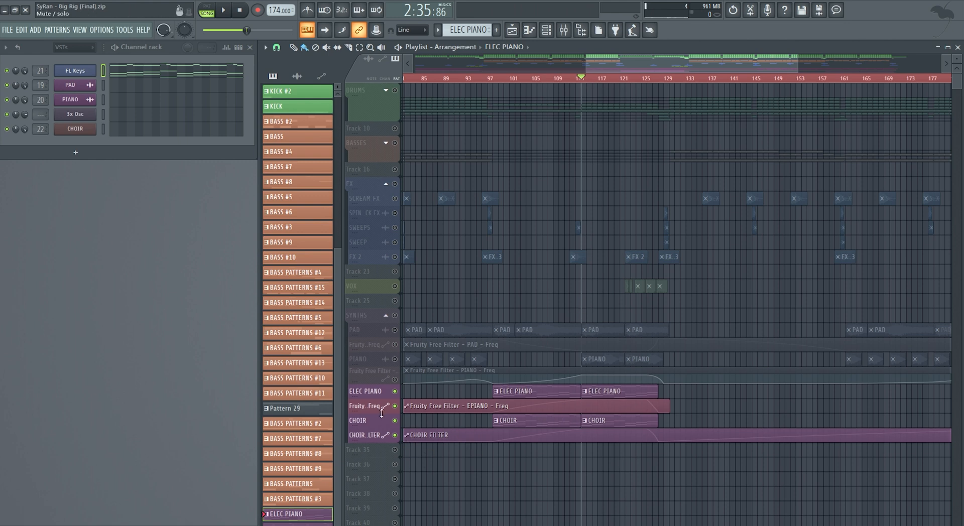
pyautogui.click(564, 31)
pyautogui.press('space')
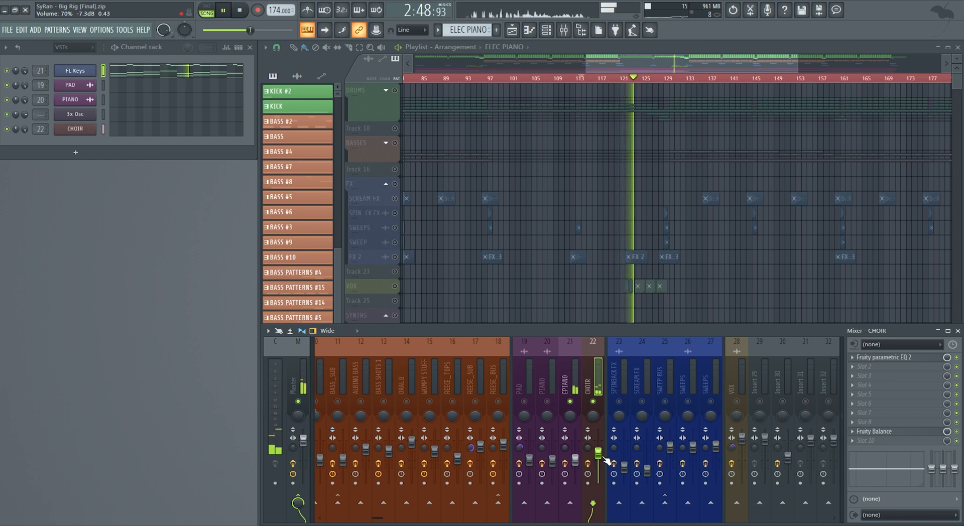
pyautogui.press('space')
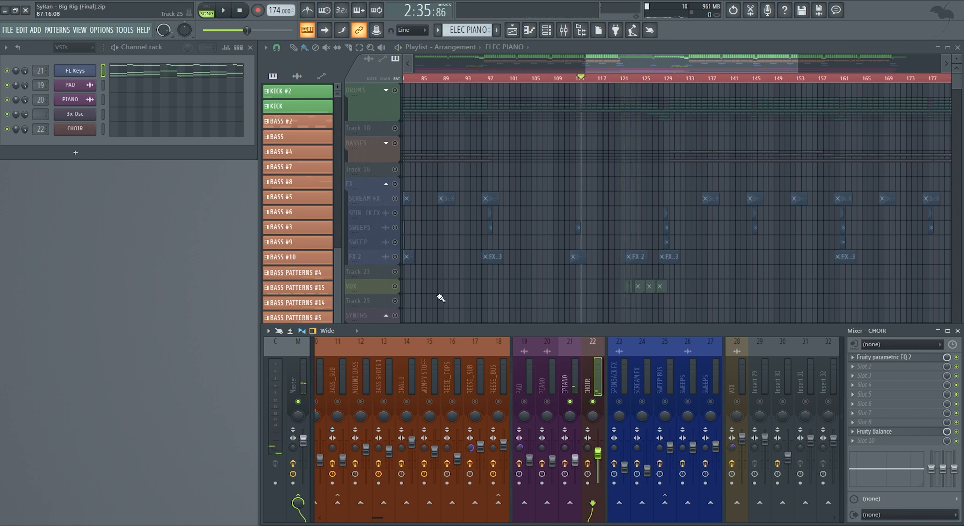
pyautogui.press('F9')
# - Locate the CHOIR #2 clips in the final section, select that pattern, and play it from bar 193 before stopping
pyautogui.moveTo(641, 61); pyautogui.dragTo(482, 74)
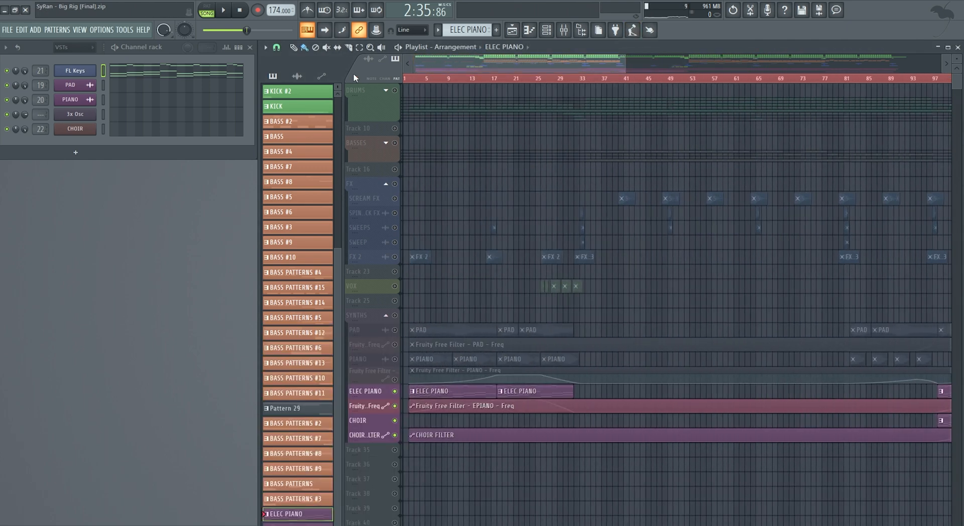
pyautogui.moveTo(623, 62); pyautogui.dragTo(867, 69)
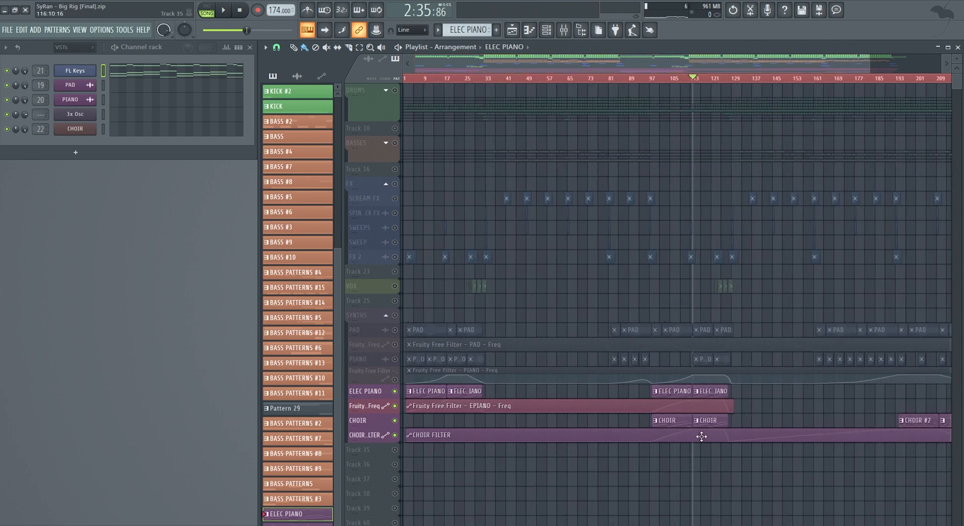
pyautogui.moveTo(668, 67); pyautogui.dragTo(833, 71)
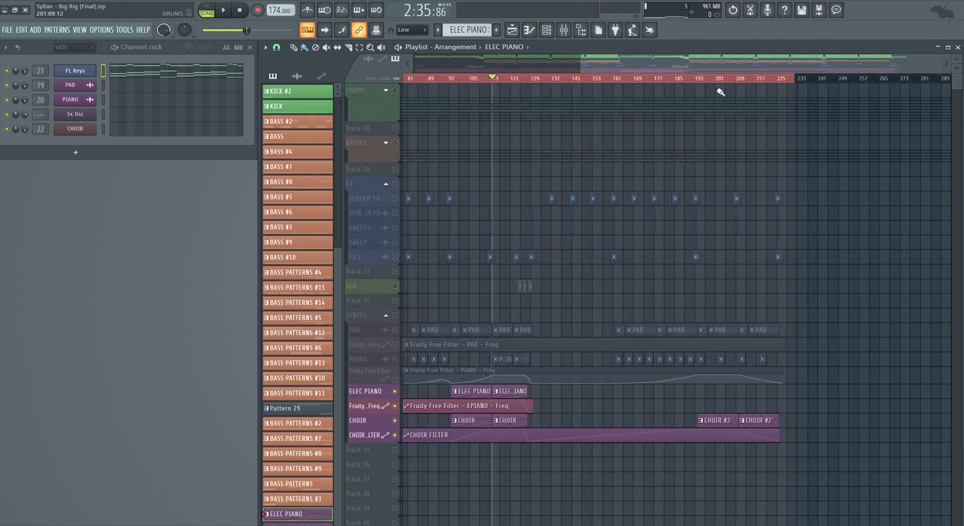
pyautogui.click(722, 423)
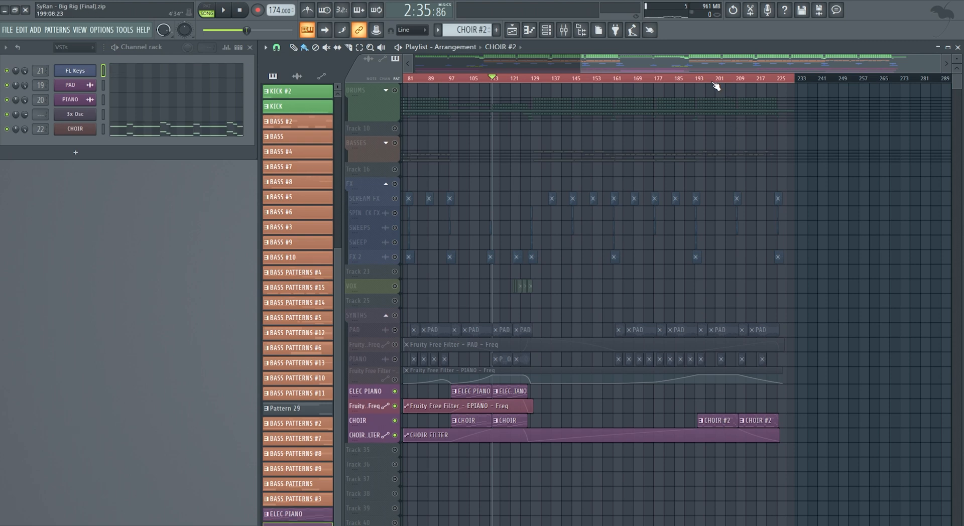
pyautogui.click(698, 78)
pyautogui.press('space')
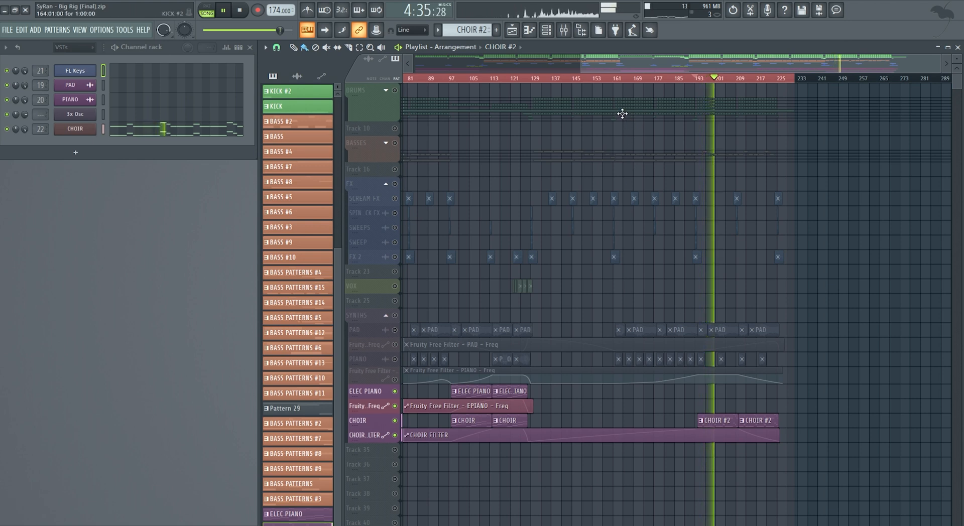
pyautogui.press('space')
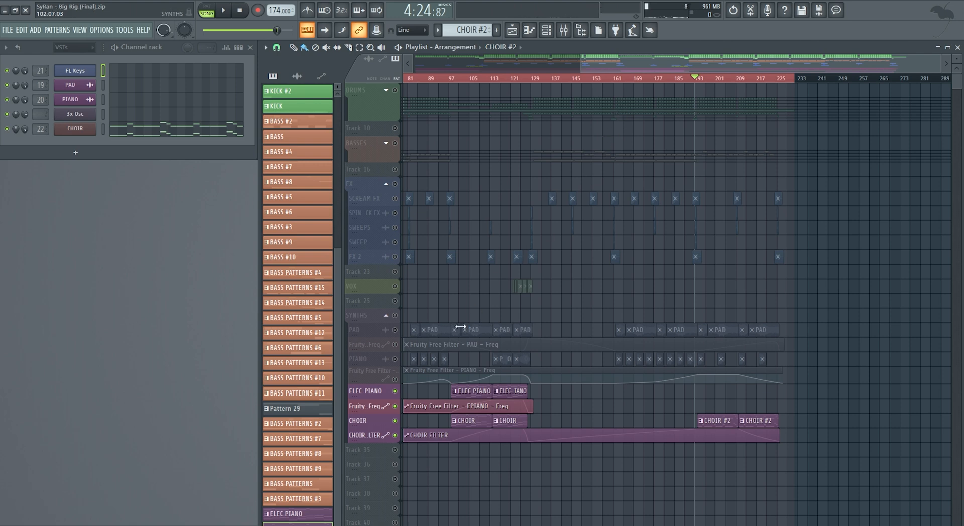
# - Unmute the PAD and PIANO tracks together with their Fruity Free Filter frequency automation tracks
pyautogui.click(395, 330)
pyautogui.click(394, 344)
pyautogui.click(395, 359)
pyautogui.click(395, 379)
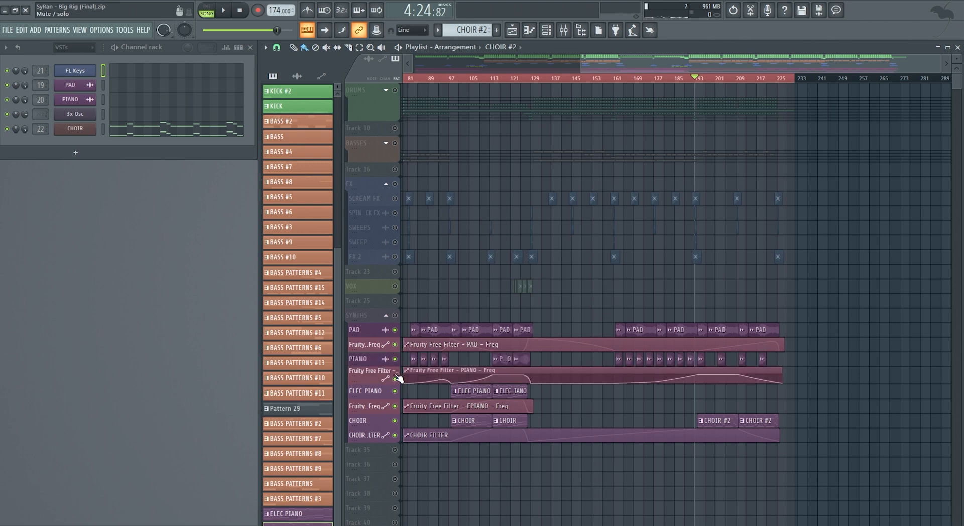
# - Play all unmuted synth tracks from bar 193 with the mixer visible, stop playback and hide the mixer
pyautogui.press('space')
pyautogui.click(570, 32)
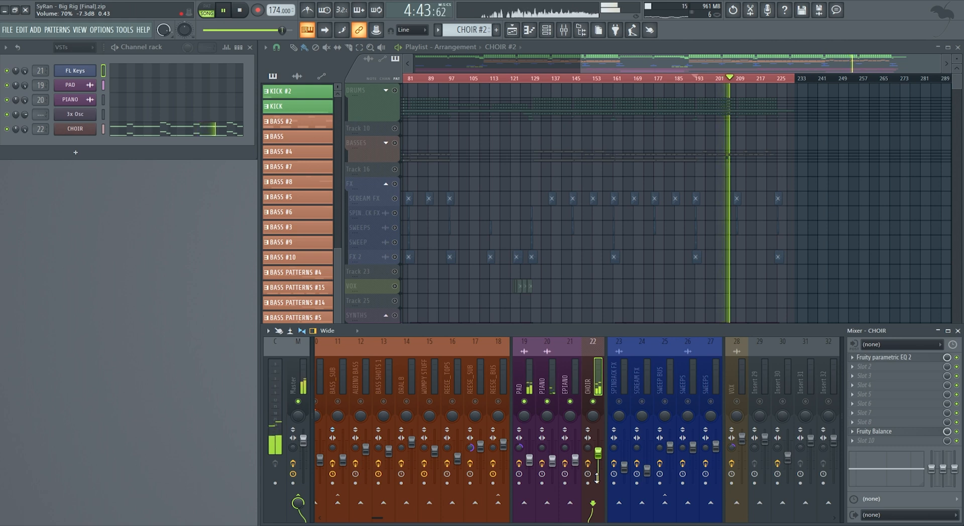
pyautogui.press('space')
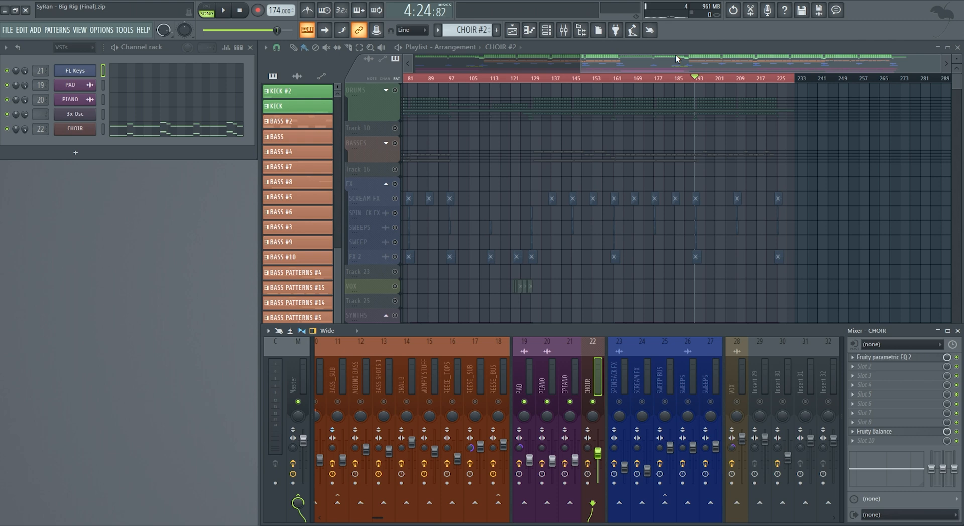
pyautogui.press('F9')
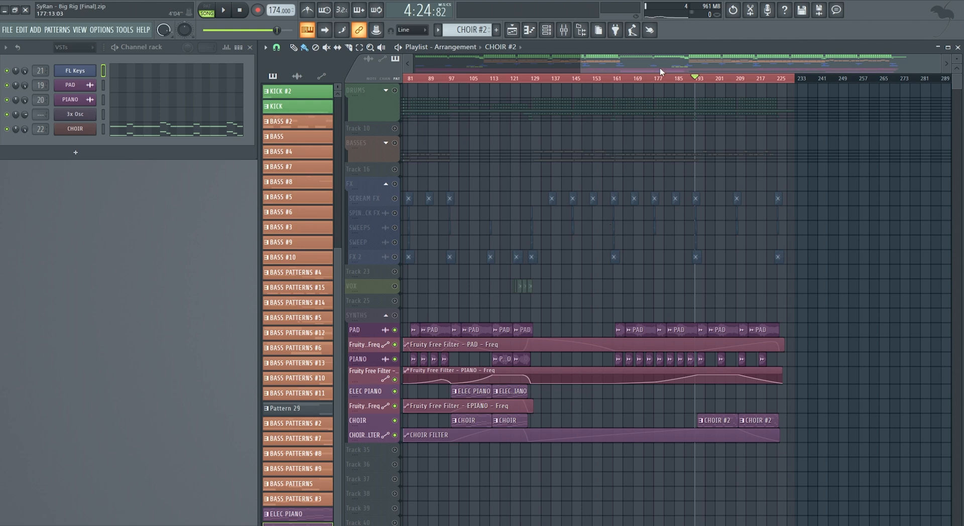
# - Solo the FX group in the playlist and unmute all of its tracks together with the VOX track
pyautogui.moveTo(660, 71); pyautogui.dragTo(434, 77)
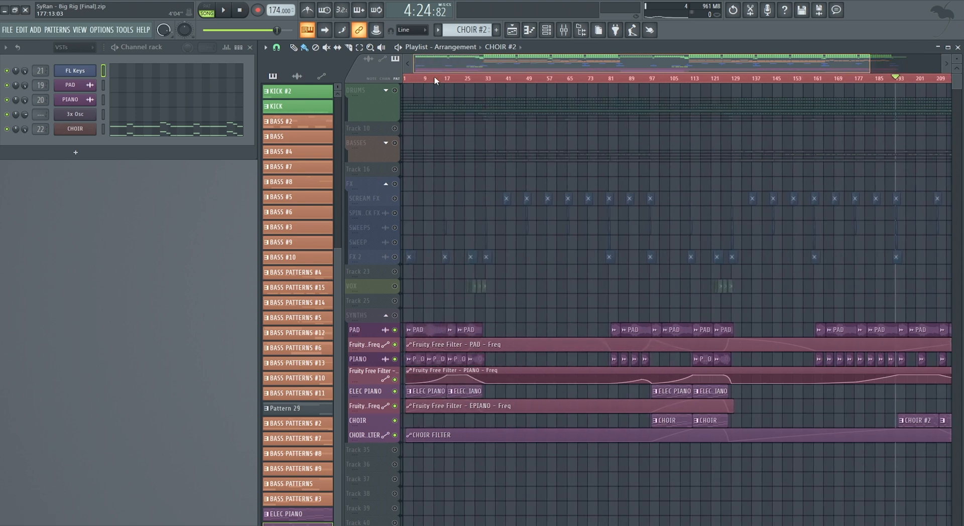
pyautogui.rightClick(395, 184)
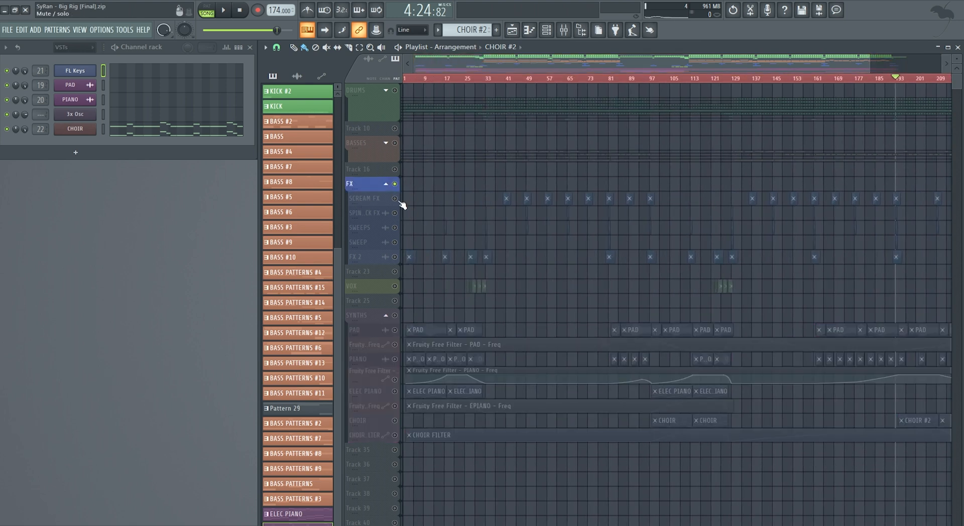
pyautogui.moveTo(398, 216); pyautogui.dragTo(400, 286)
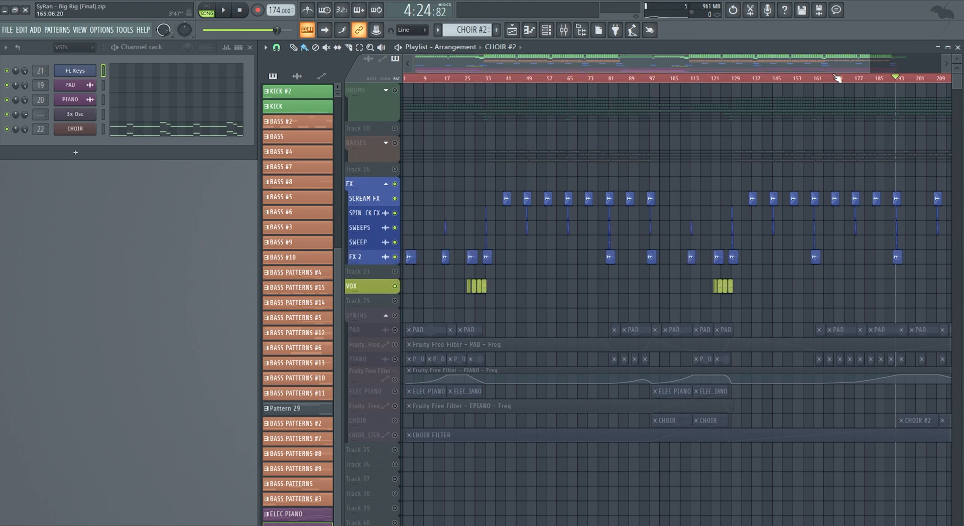
pyautogui.moveTo(868, 64); pyautogui.dragTo(826, 64)
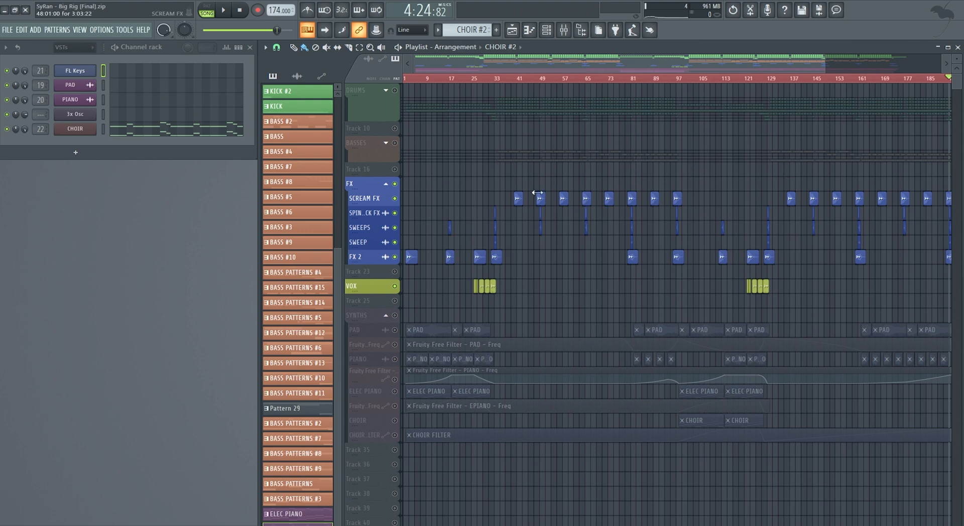
# - Solo the SPINBACK FX mixer track, unmute SCREAM FX, SWEEP BUS and both SWEEPS tracks, and hide the mixer
pyautogui.click(564, 30)
pyautogui.rightClick(619, 402)
pyautogui.click(665, 402)
pyautogui.click(687, 402)
pyautogui.click(710, 401)
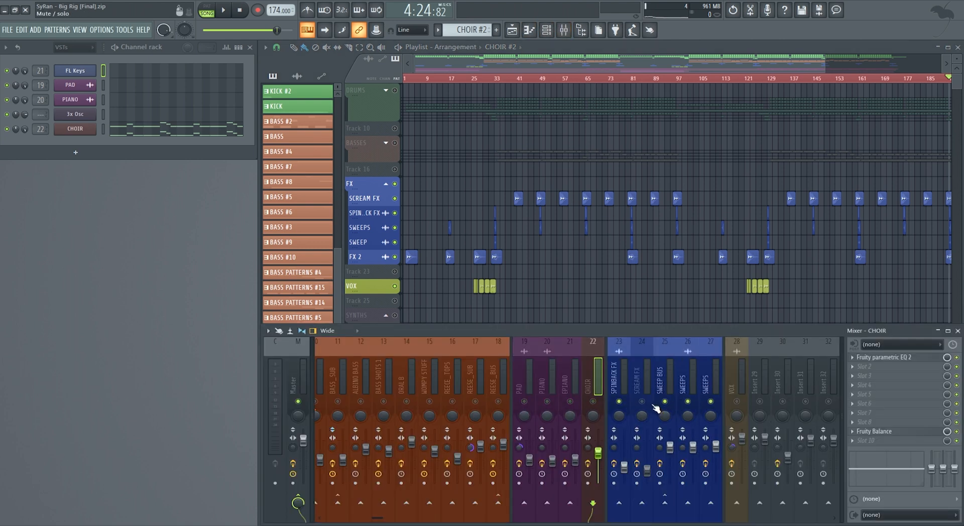
pyautogui.click(642, 401)
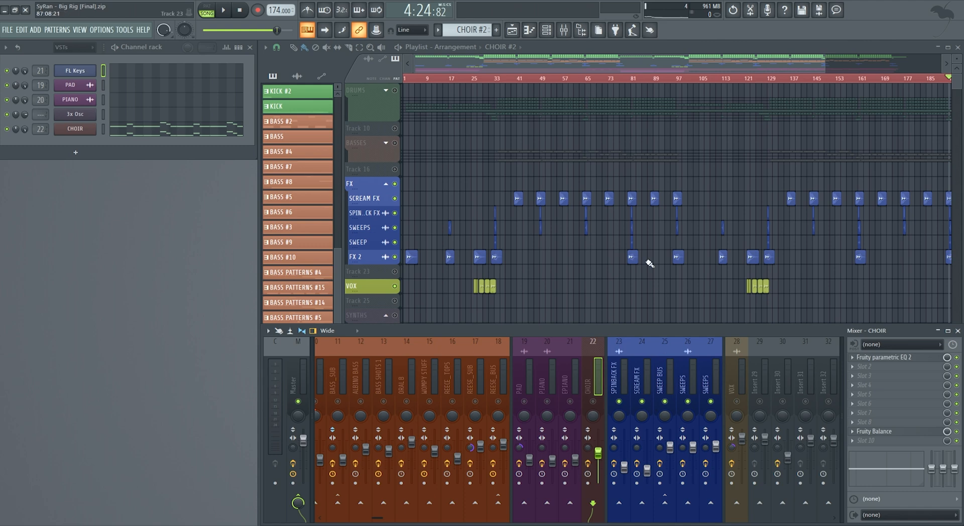
pyautogui.press('F9')
# - Move the playhead to the first SCREAM FX clip at bar 40 and solo the SCREAM FX track
pyautogui.moveTo(822, 63); pyautogui.dragTo(501, 148)
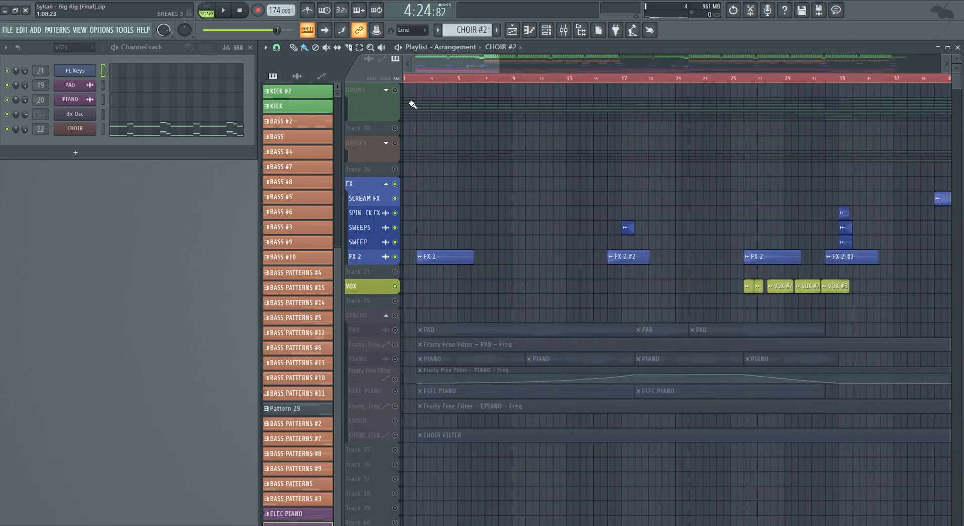
pyautogui.click(418, 79)
pyautogui.moveTo(497, 55); pyautogui.dragTo(557, 188)
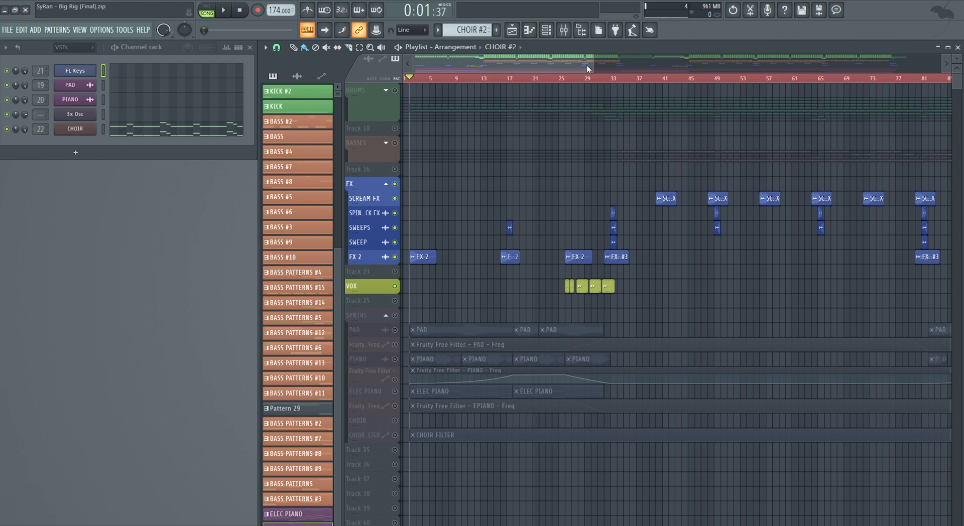
pyautogui.click(651, 82)
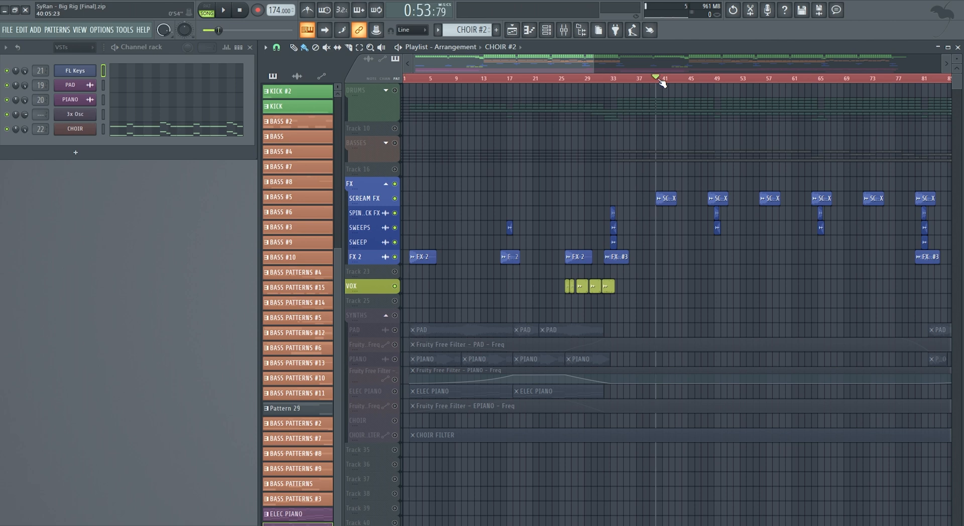
pyautogui.rightClick(399, 201)
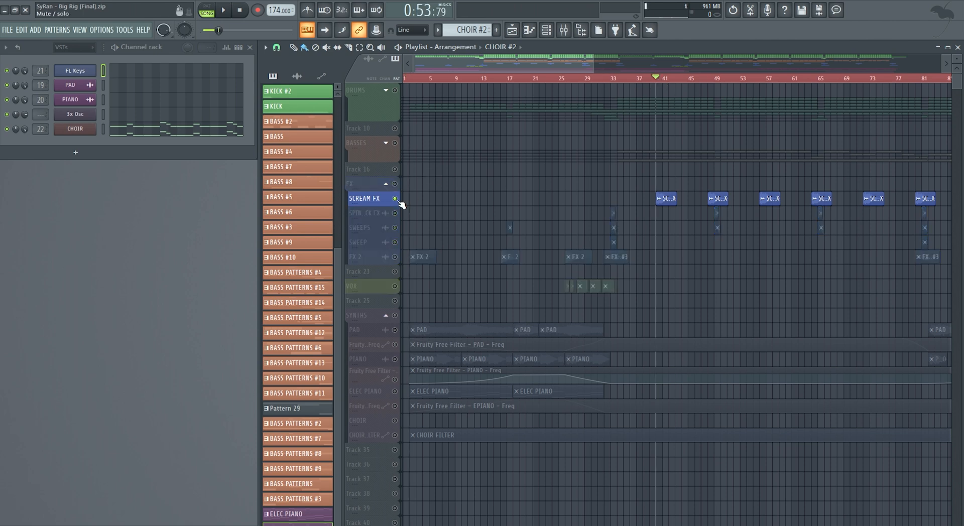
# - Solo the FX 2 playlist track and unmute the SWEEP, SWEEPS, spinback and SCREAM FX tracks, keeping VOX muted
pyautogui.rightClick(396, 258)
pyautogui.rightClick(396, 258)
pyautogui.rightClick(395, 257)
pyautogui.click(395, 242)
pyautogui.click(394, 227)
pyautogui.click(394, 213)
pyautogui.click(394, 198)
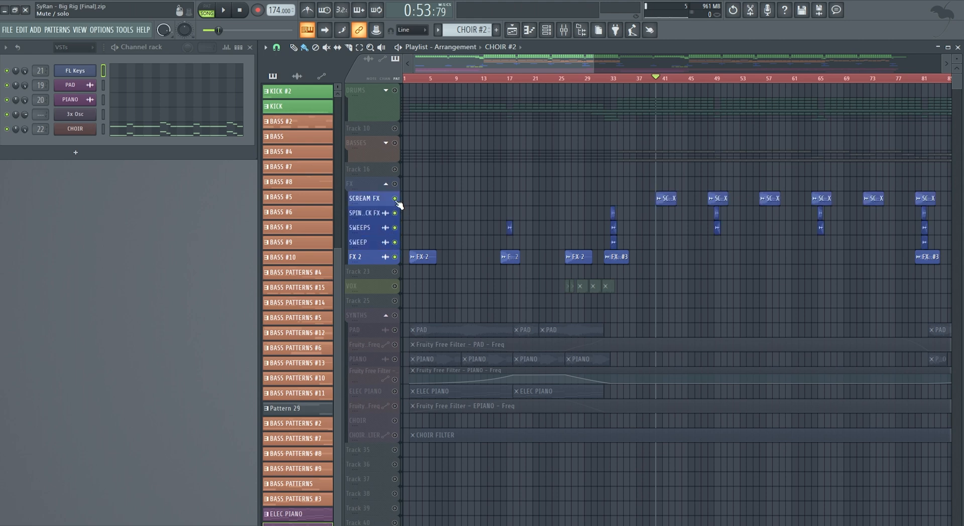
# - Play the first FX 2 clip from bar 2 and stop playback
pyautogui.click(415, 80)
pyautogui.press('space')
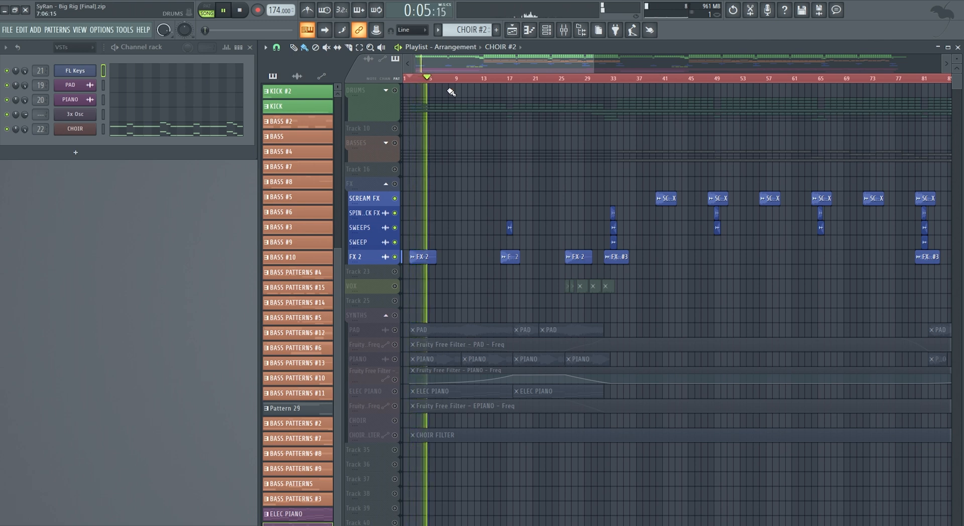
pyautogui.press('space')
# - Show the mixer, replay the first FX 2 clip, and select its SWEEPS channel, mixer track 26, before stopping
pyautogui.click(564, 30)
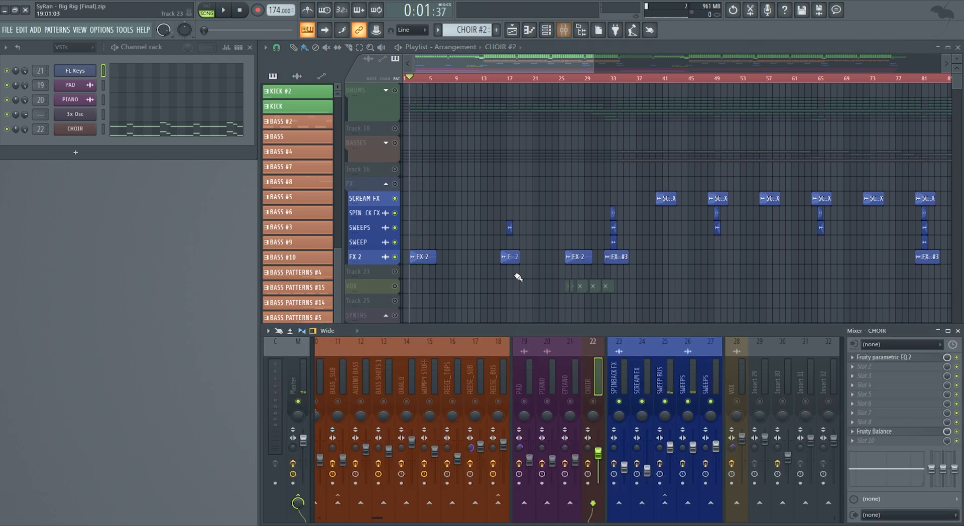
pyautogui.press('space')
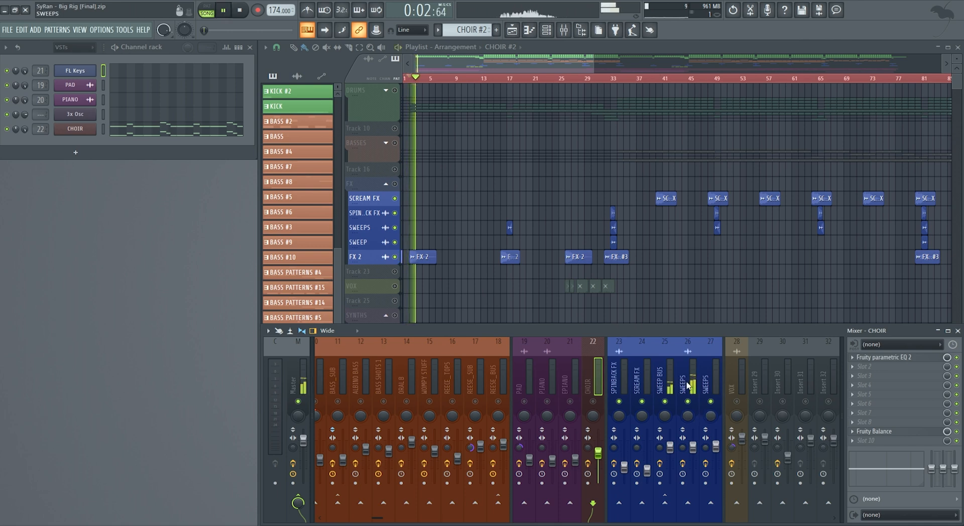
pyautogui.click(684, 404)
pyautogui.press('space')
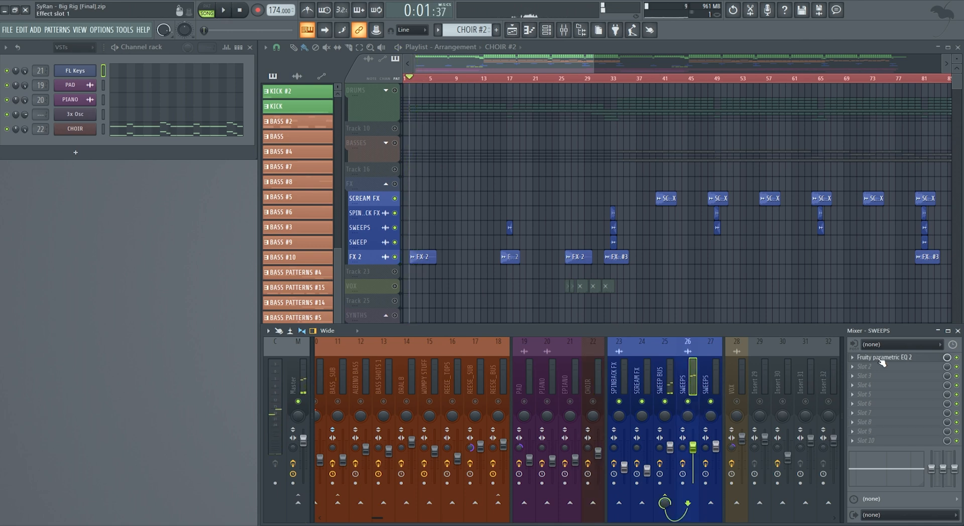
# - Inspect the Fruity parametric EQ 2 on SWEEPS track 26 and the effects on the neighbouring FX channels, and hide the mixer
pyautogui.click(884, 357)
pyautogui.click(420, 142)
pyautogui.click(615, 382)
pyautogui.click(684, 380)
pyautogui.click(707, 380)
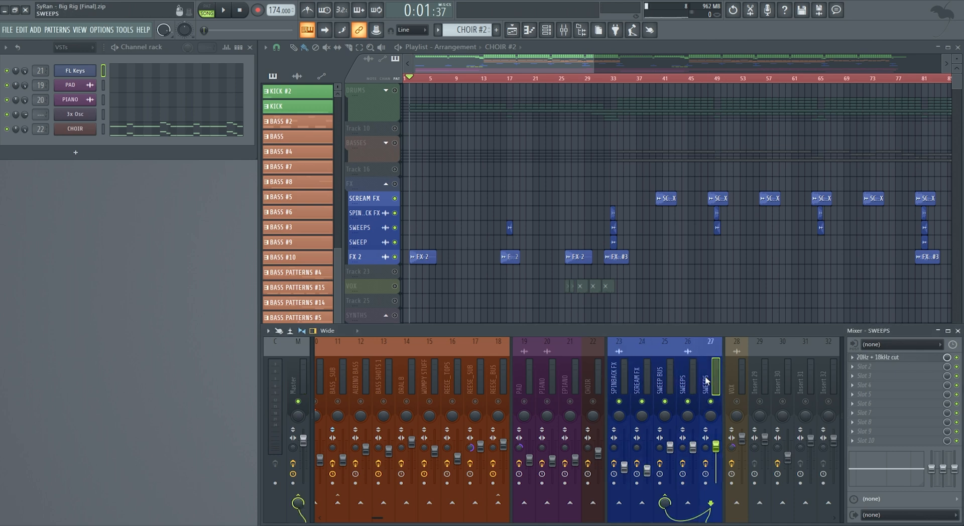
pyautogui.click(689, 379)
pyautogui.press('F9')
# - Replay the FX from bar 2, and play them from bar 16 with the mixer visible before stopping
pyautogui.press('space')
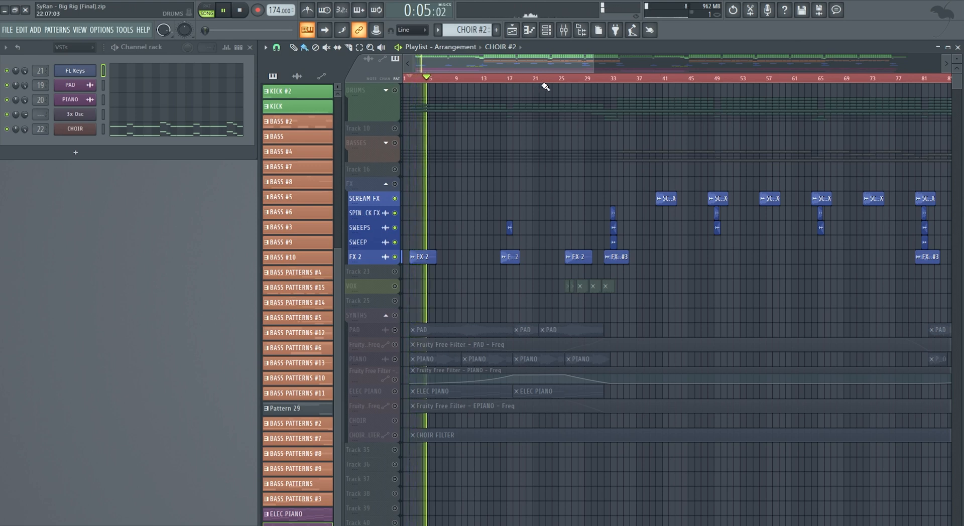
pyautogui.press('space')
pyautogui.click(499, 78)
pyautogui.click(504, 78)
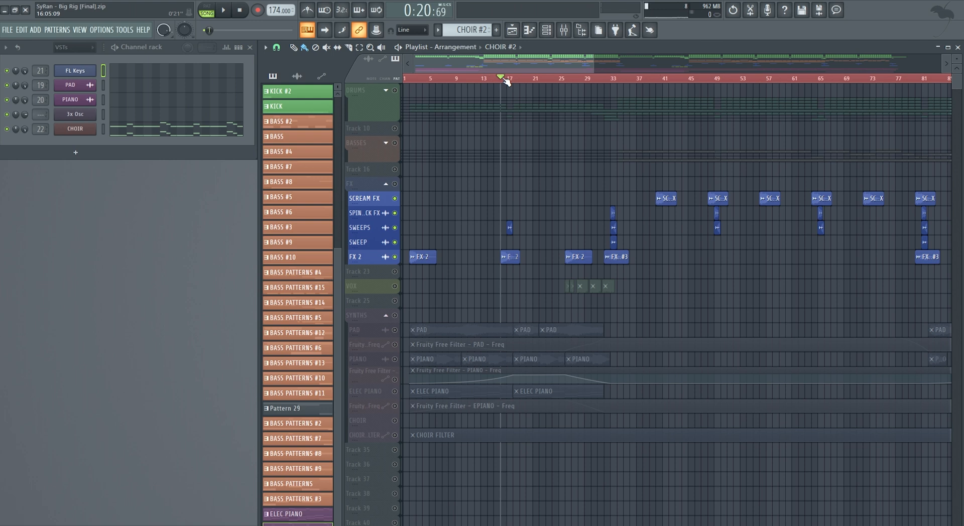
pyautogui.press('space')
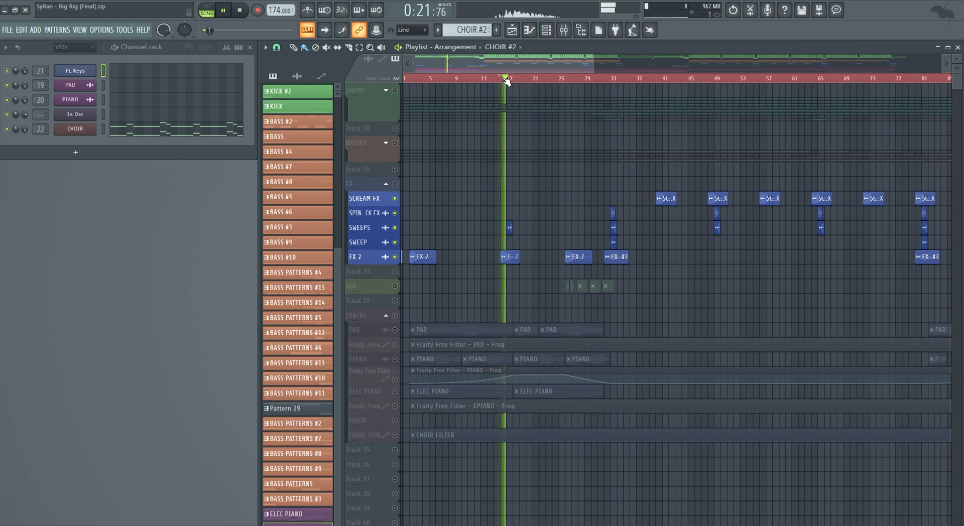
pyautogui.press('space')
pyautogui.press('space')
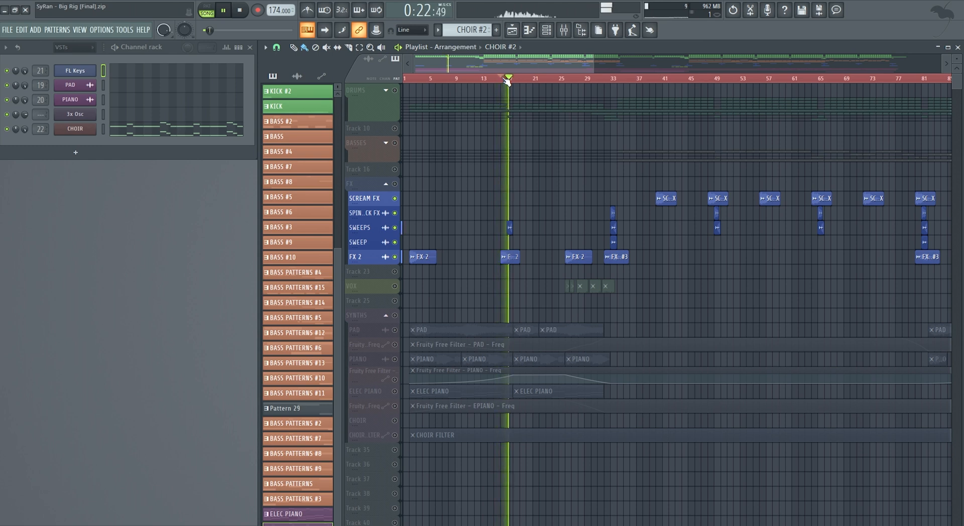
pyautogui.click(563, 30)
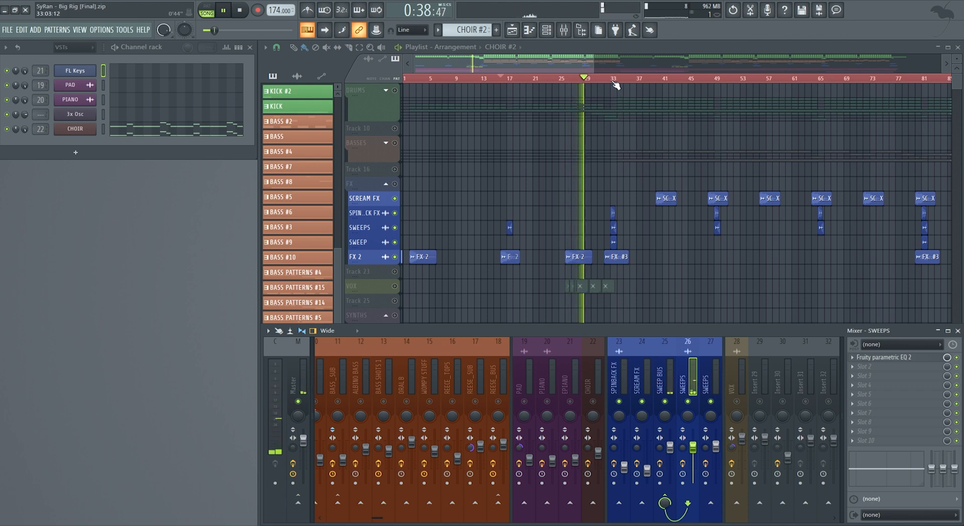
pyautogui.press('space')
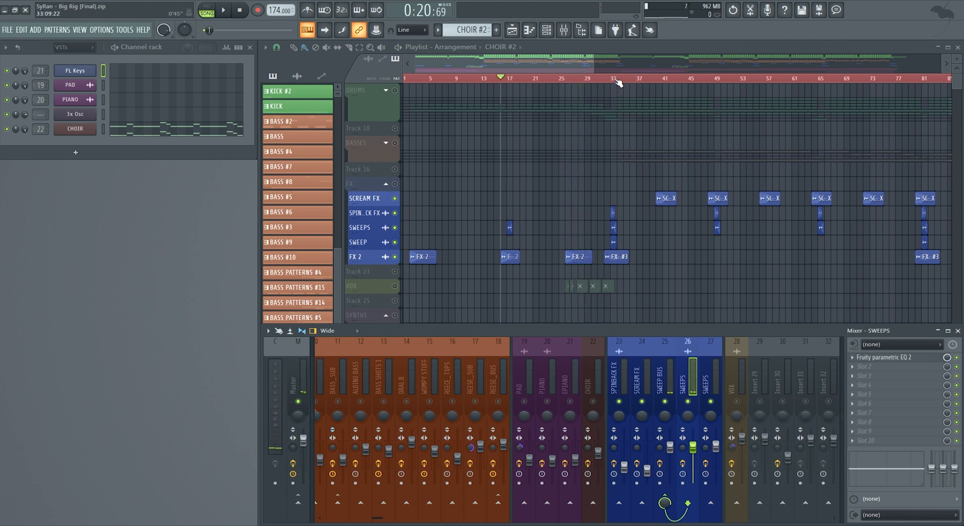
# - Play the layered FX hits from bar 32 with the mixer hidden, and stop playback
pyautogui.click(605, 79)
pyautogui.press('F9')
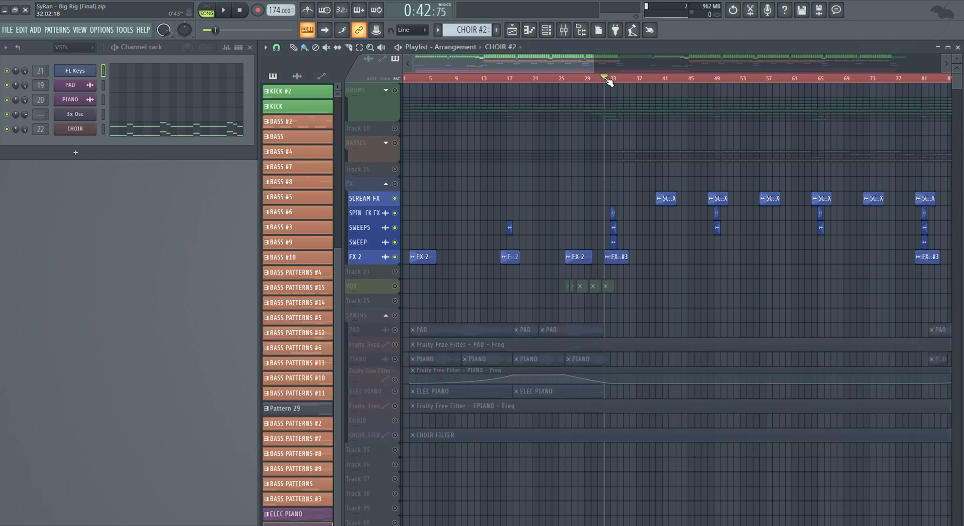
pyautogui.moveTo(585, 67); pyautogui.dragTo(614, 65)
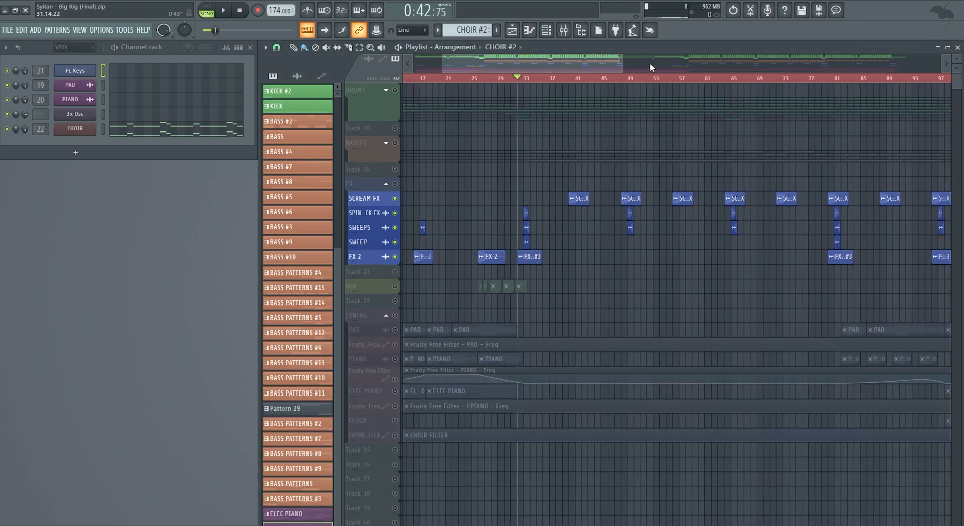
pyautogui.moveTo(523, 66); pyautogui.dragTo(481, 68)
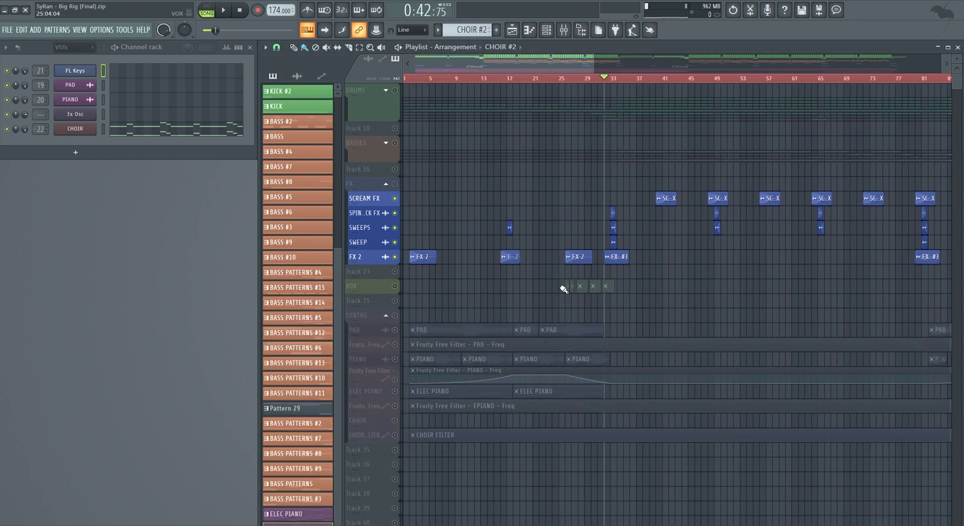
pyautogui.press('space')
pyautogui.moveTo(585, 63); pyautogui.dragTo(593, 64)
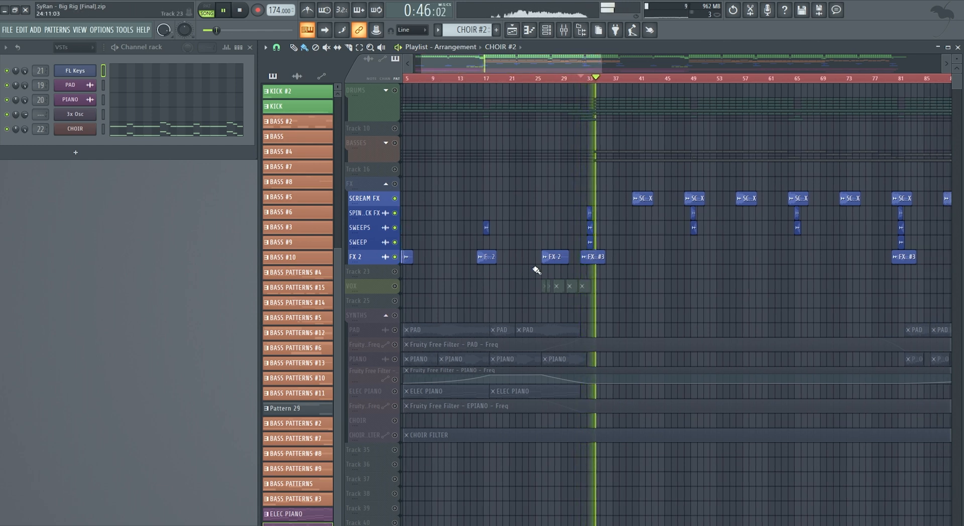
pyautogui.press('space')
# - Place the playhead at bar 33 and show the SWEEP BUS effects in the mixer
pyautogui.click(586, 79)
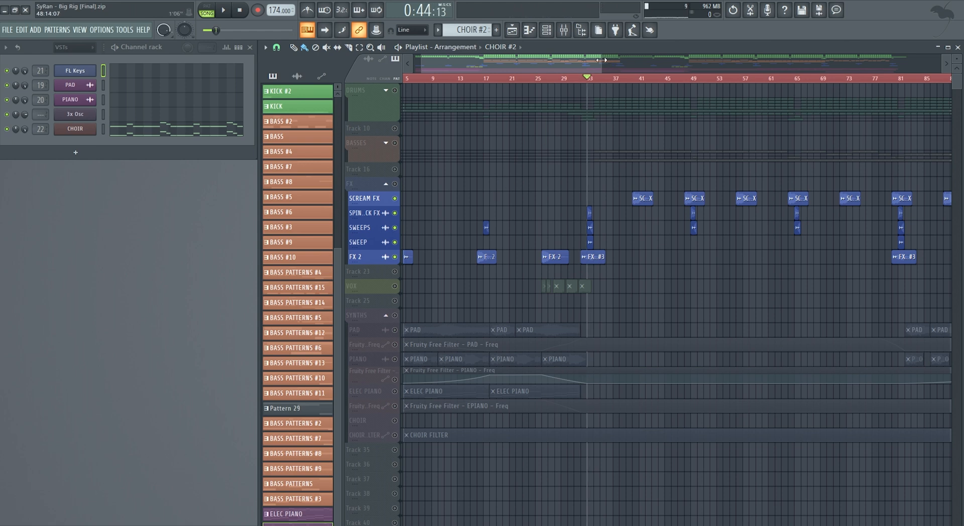
pyautogui.click(563, 29)
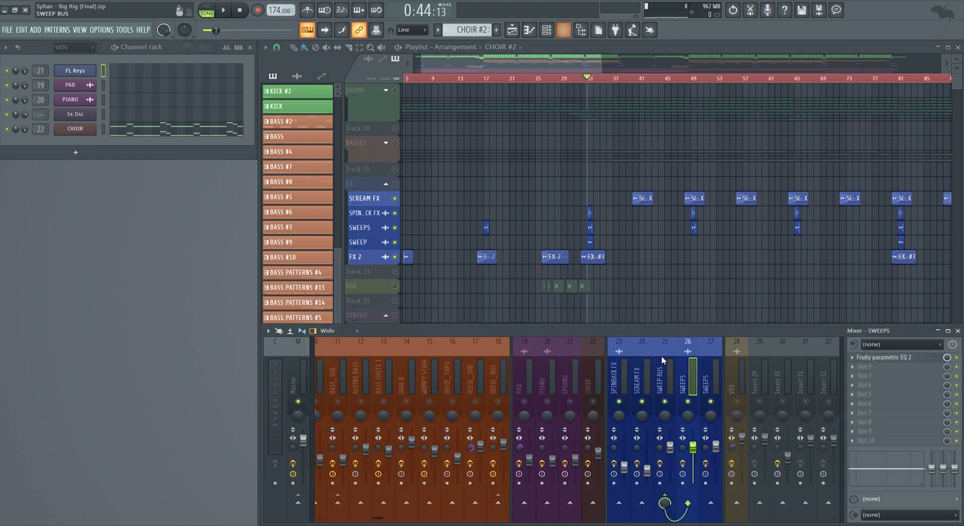
pyautogui.click(660, 391)
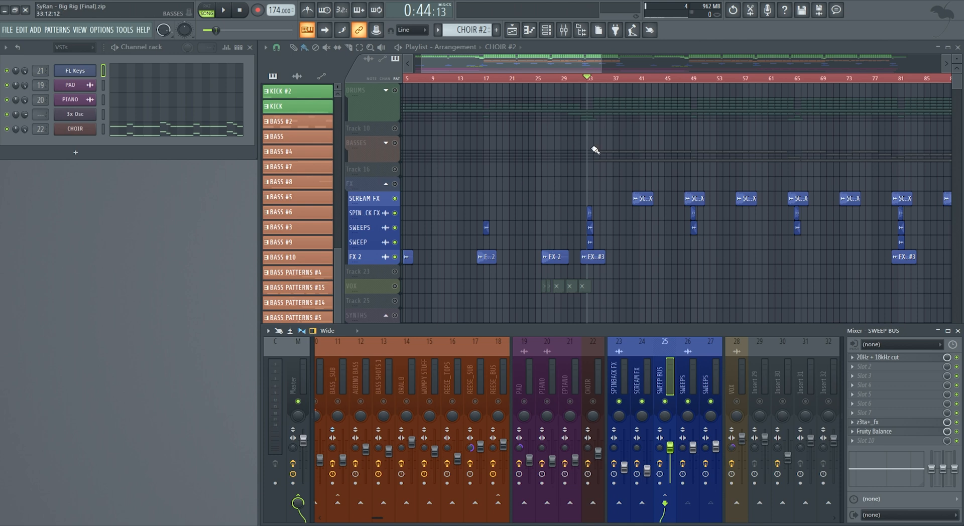
# - Compare the effects and routing of the two SWEEPS mixer tracks, and return to the SWEEP BUS
pyautogui.click(696, 383)
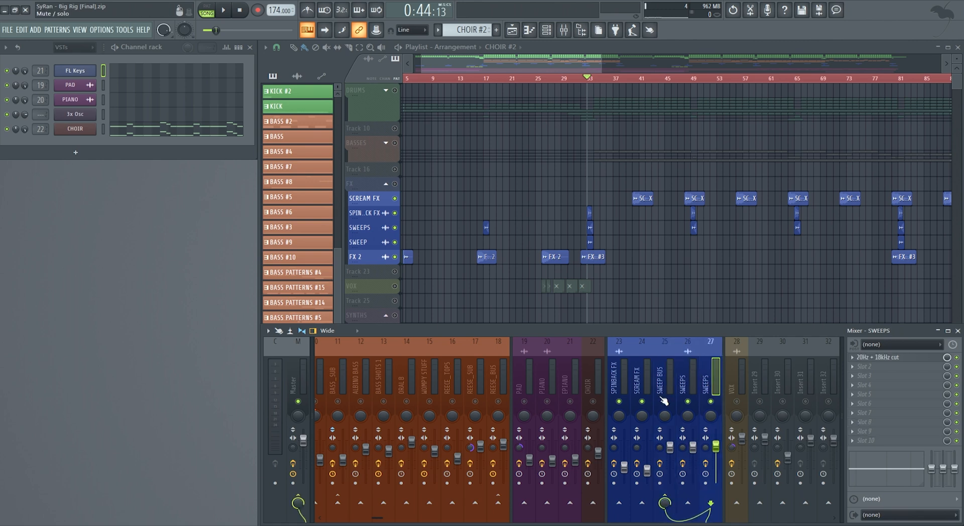
pyautogui.click(691, 387)
pyautogui.click(712, 392)
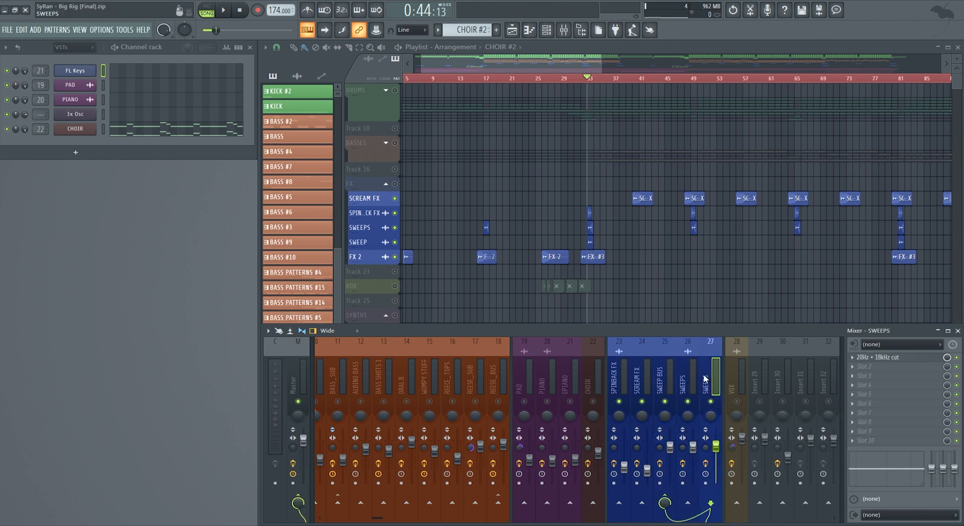
pyautogui.click(668, 391)
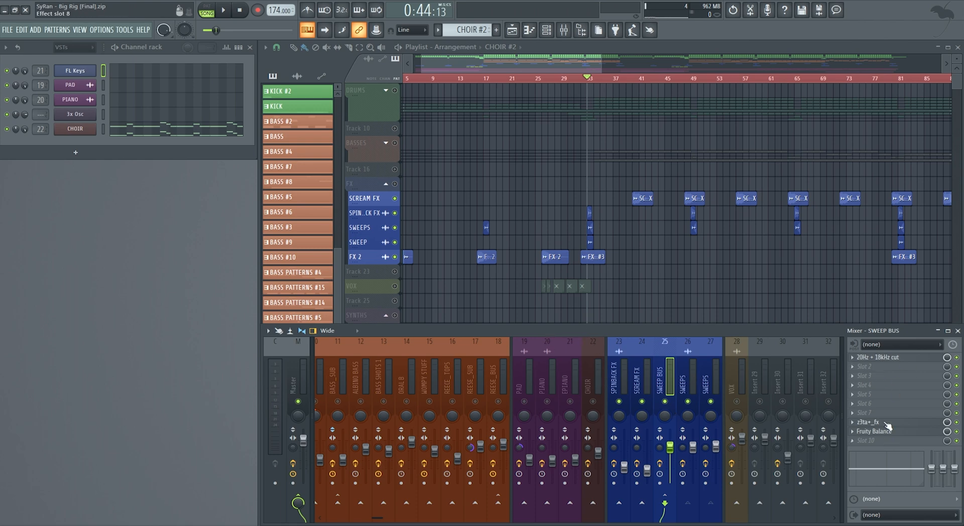
# - Inspect the z3ta+_fx effects page and the 20Hz + 18kHz cut EQ on the SWEEP BUS, closing each plugin
pyautogui.click(886, 423)
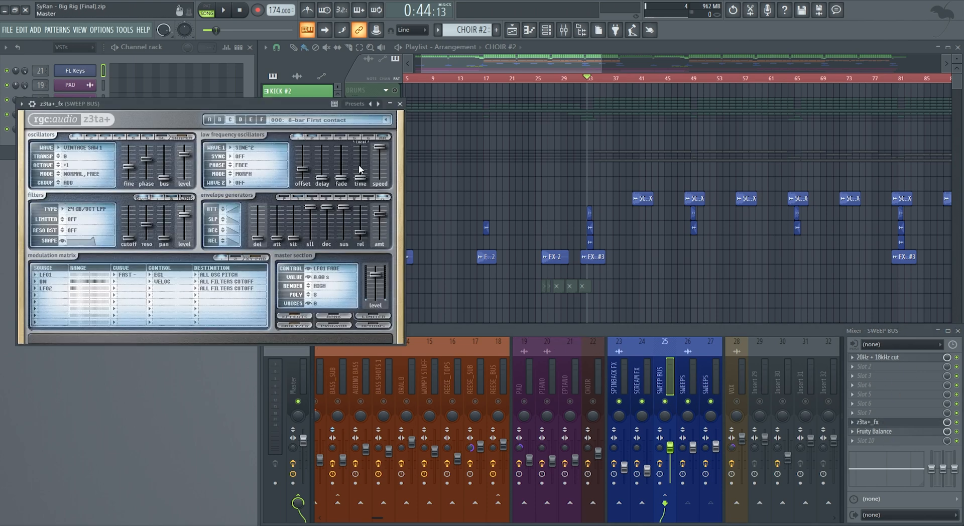
pyautogui.click(295, 317)
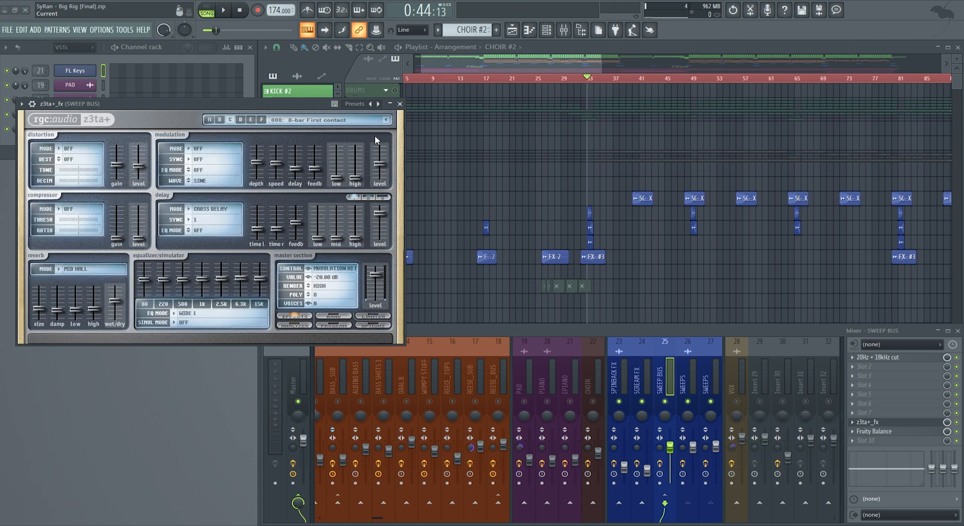
pyautogui.click(400, 104)
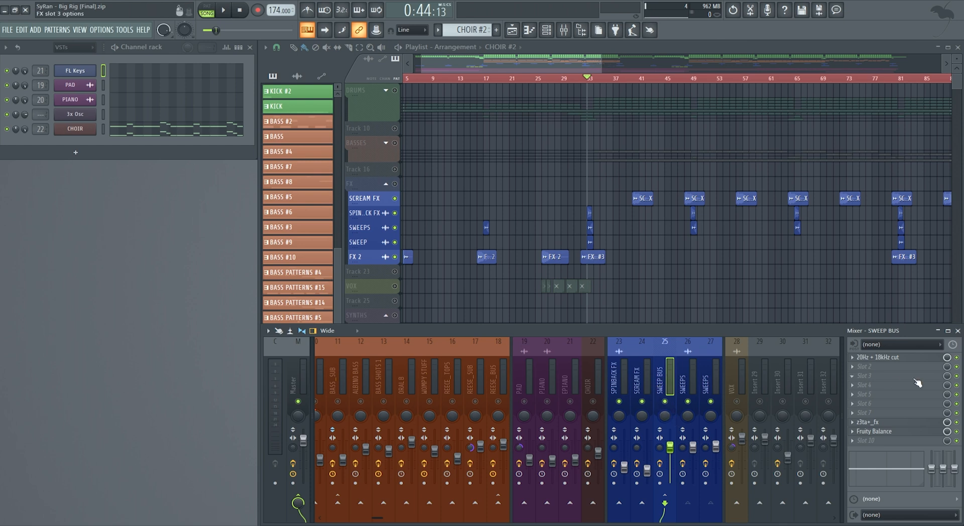
pyautogui.click(899, 357)
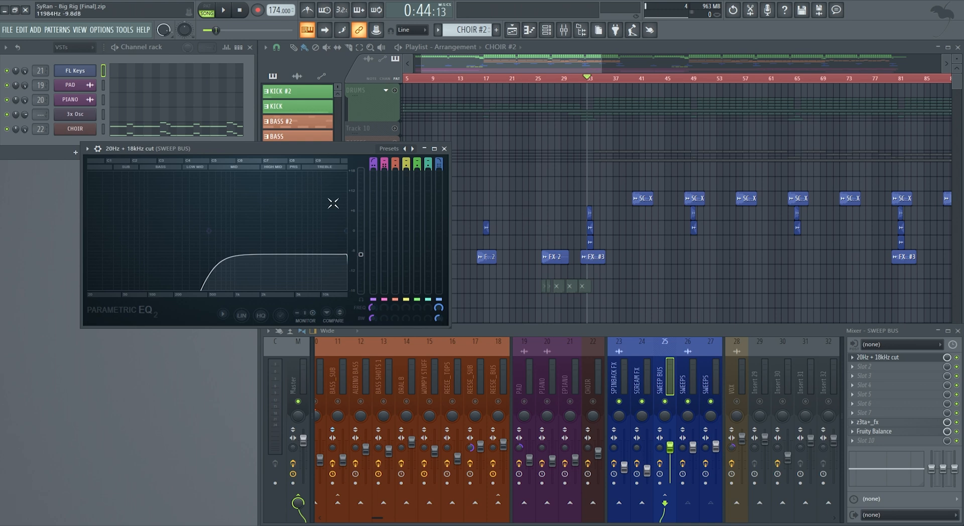
pyautogui.click(443, 148)
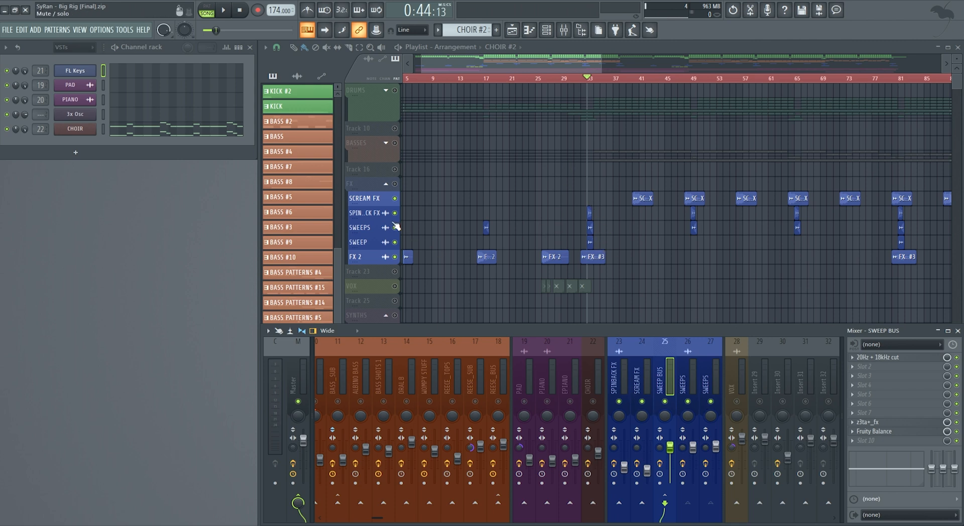
# - Solo the spinback FX playlist track and play its hit from bar 33 before stopping
pyautogui.rightClick(395, 214)
pyautogui.press('space')
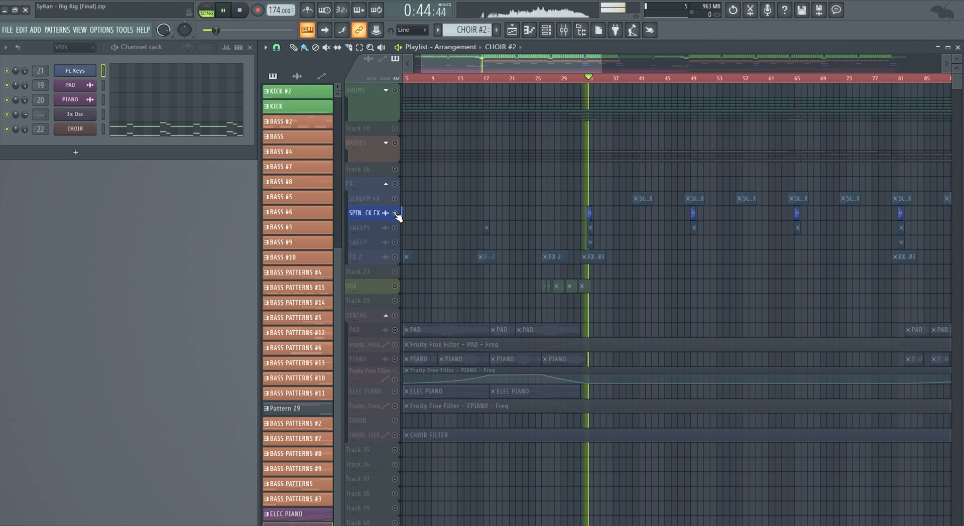
pyautogui.press('space')
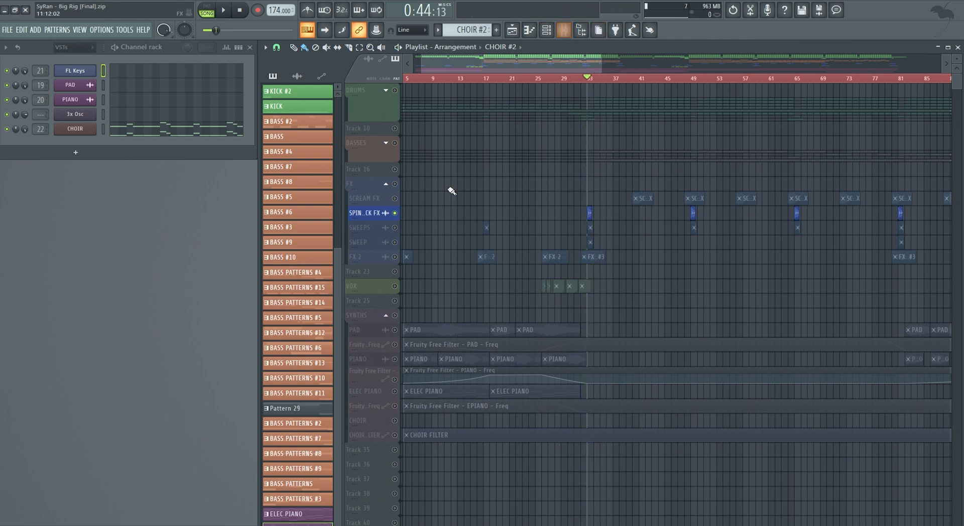
# - Solo the SWEEPS playlist track and play its bar 33 clip twice, stopping after each pass
pyautogui.rightClick(395, 229)
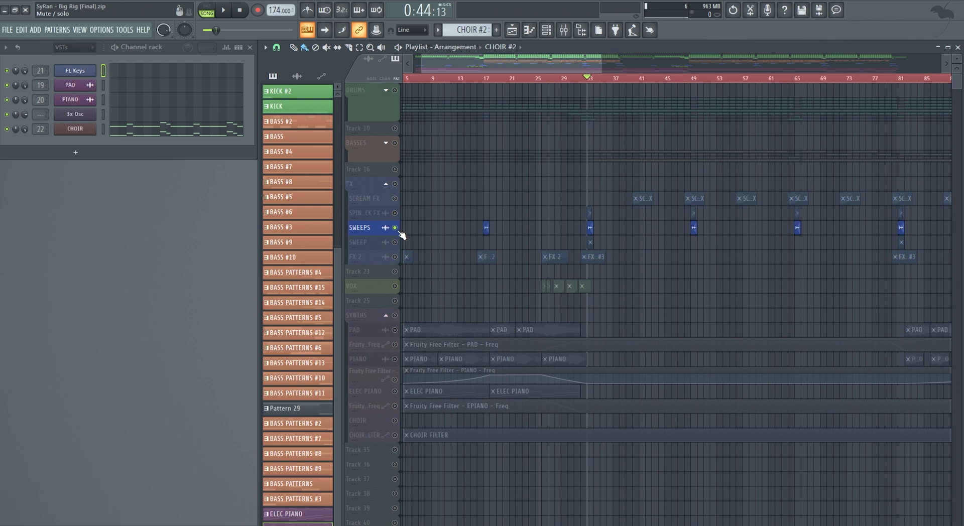
pyautogui.press('space')
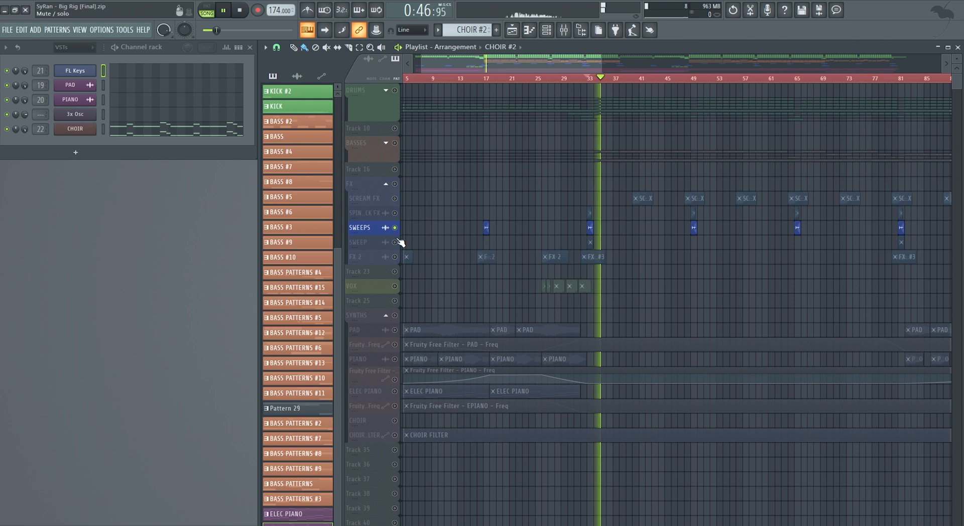
pyautogui.press('space')
pyautogui.press('space')
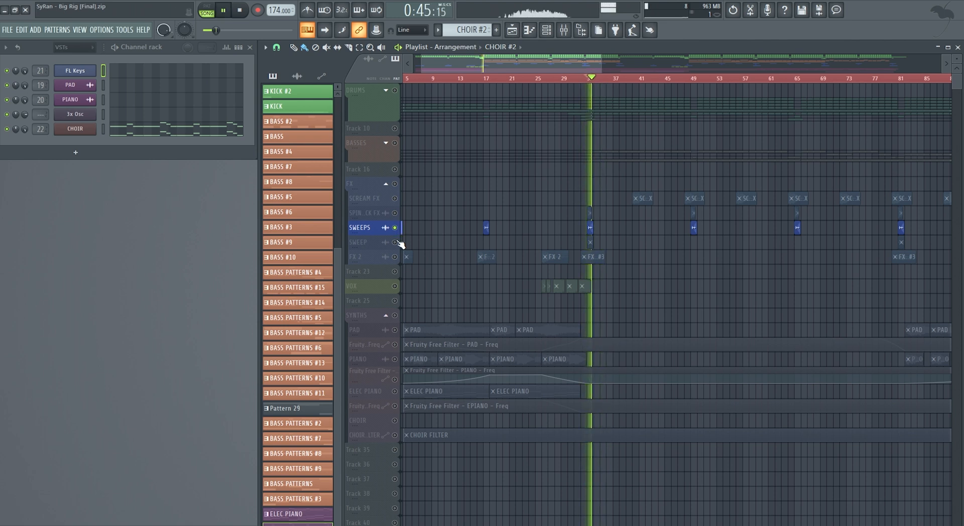
# - Solo the SWEEP playlist track, play its bar 33 clip and stop playback
pyautogui.press('space')
pyautogui.rightClick(394, 242)
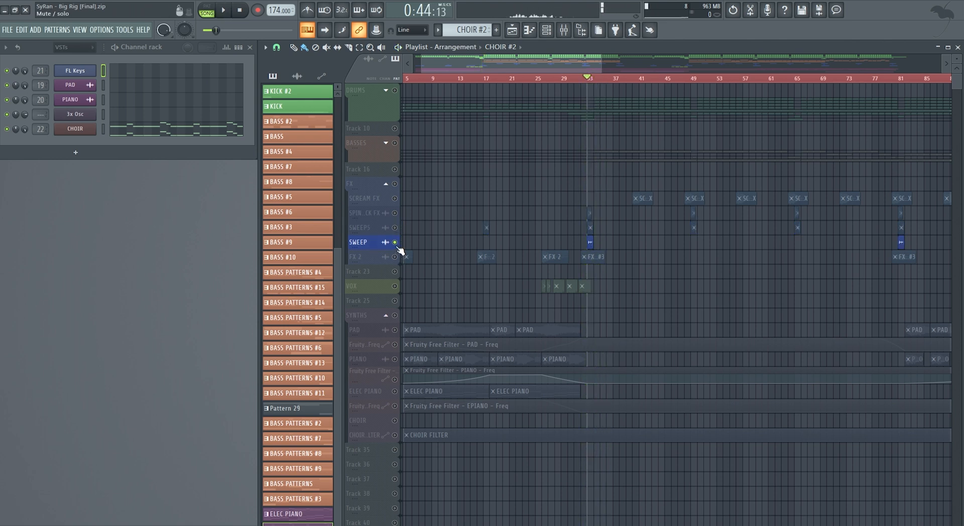
pyautogui.press('space')
pyautogui.press('space')
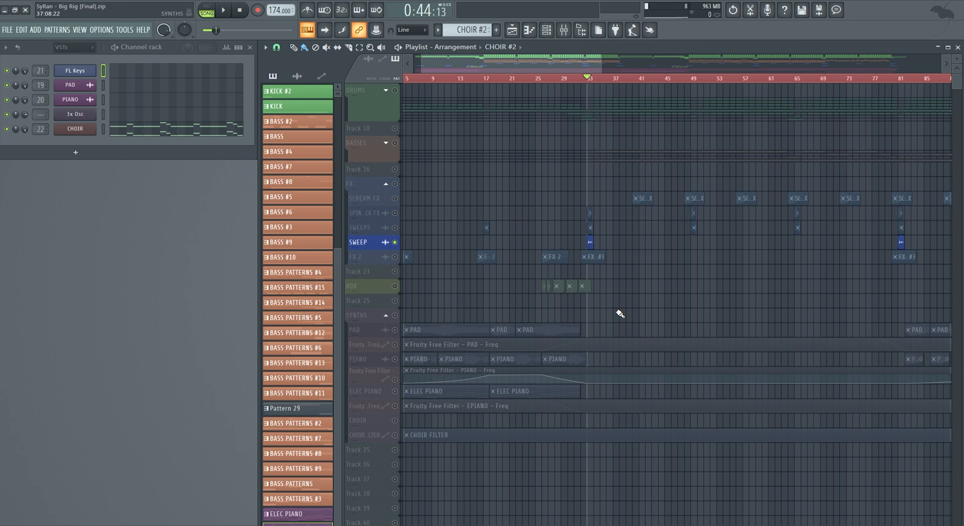
# - Solo the SCREAM FX track and play it from its first clip, with the playlist zoomed in and the mixer shown
pyautogui.click(629, 79)
pyautogui.rightClick(400, 198)
pyautogui.rightClick(401, 198)
pyautogui.click(633, 79)
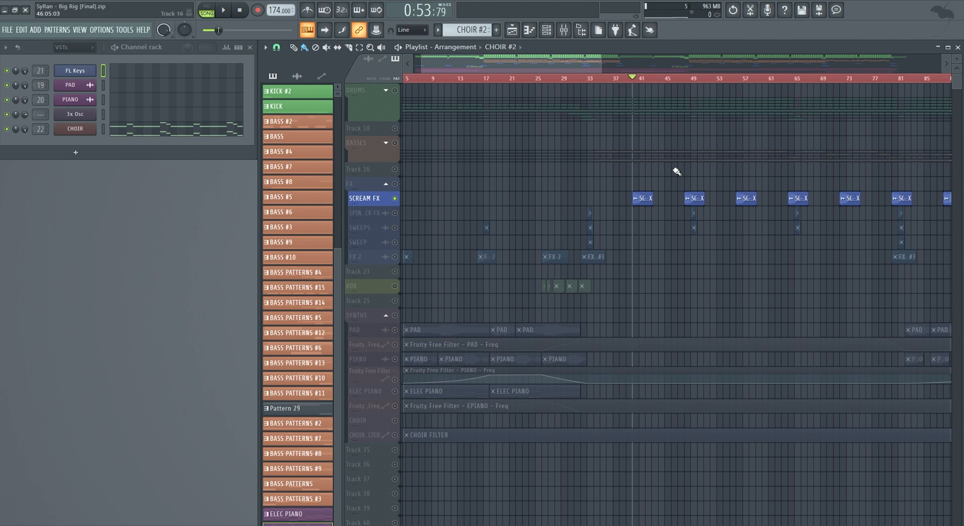
pyautogui.moveTo(556, 67); pyautogui.dragTo(586, 78)
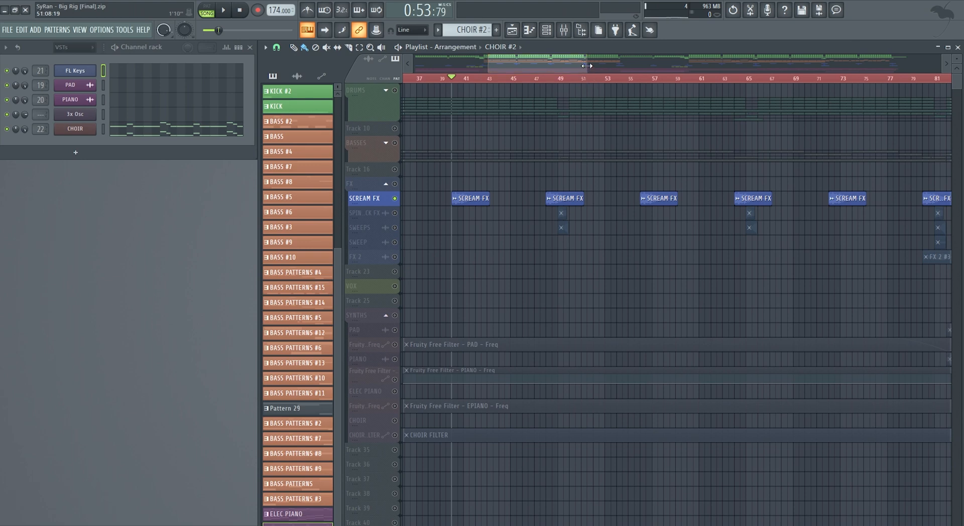
pyautogui.moveTo(573, 63); pyautogui.dragTo(570, 63)
pyautogui.click(564, 29)
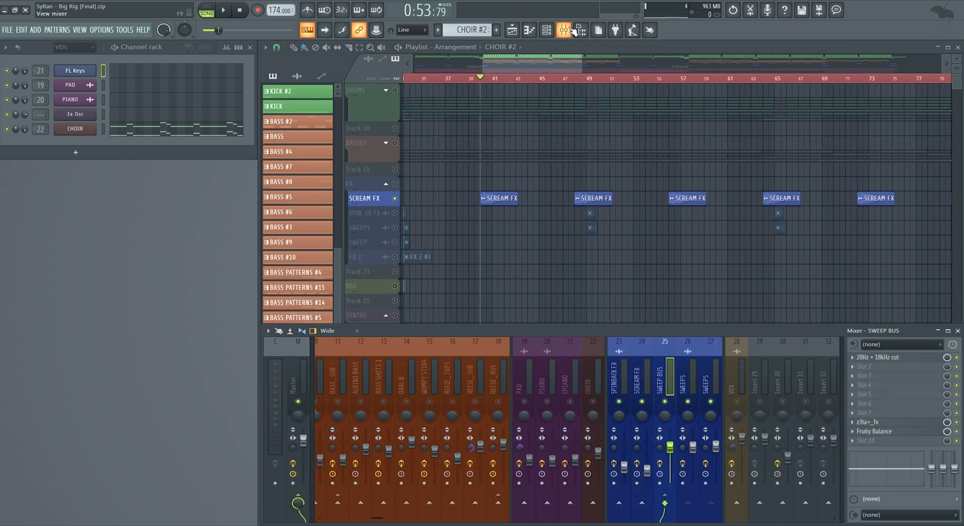
pyautogui.press('space')
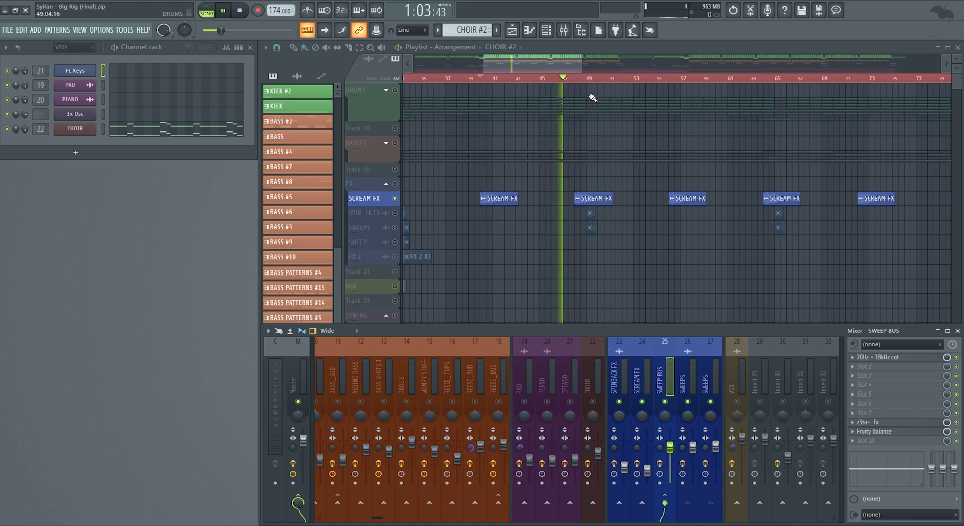
# - Hide the mixer and unmute the spinback FX, SWEEPS, FX 2 and SWEEP tracks during playback
pyautogui.press('F9')
pyautogui.click(395, 213)
pyautogui.click(394, 227)
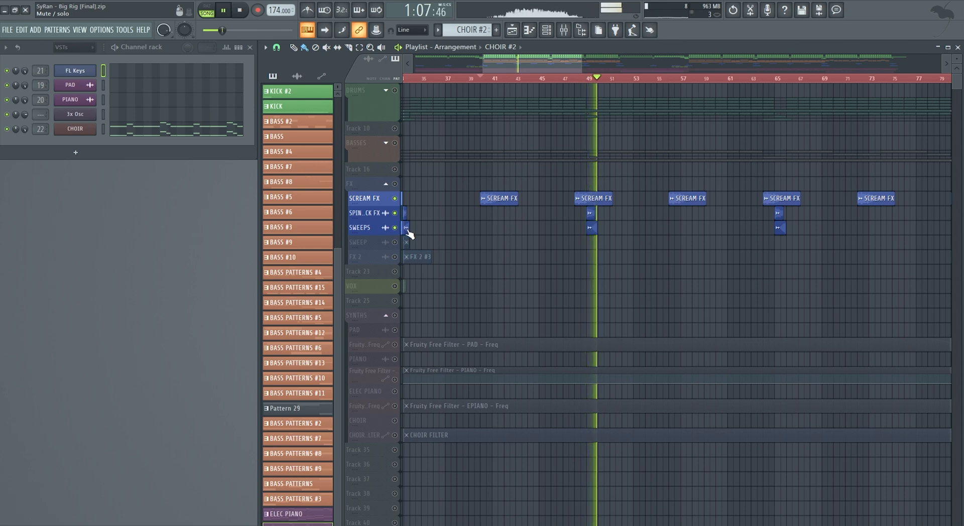
pyautogui.moveTo(584, 70); pyautogui.dragTo(718, 71)
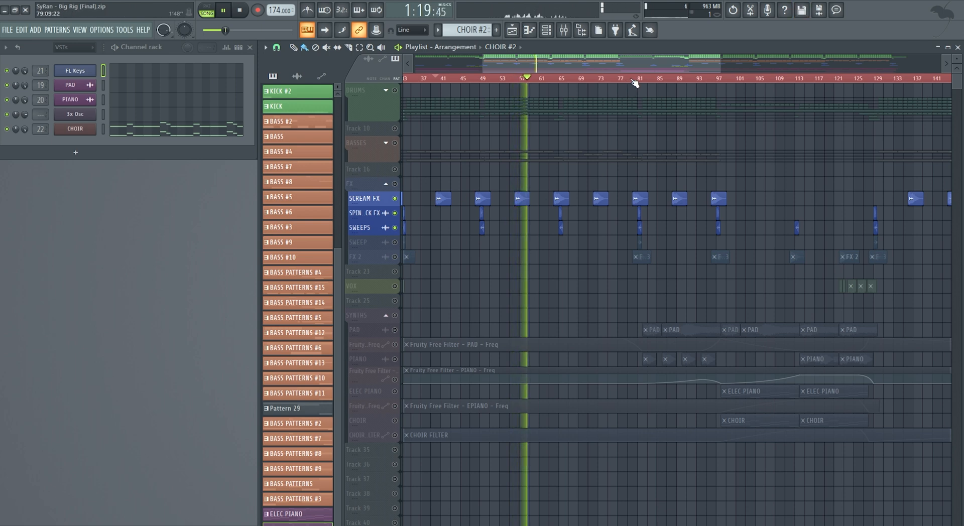
pyautogui.click(395, 257)
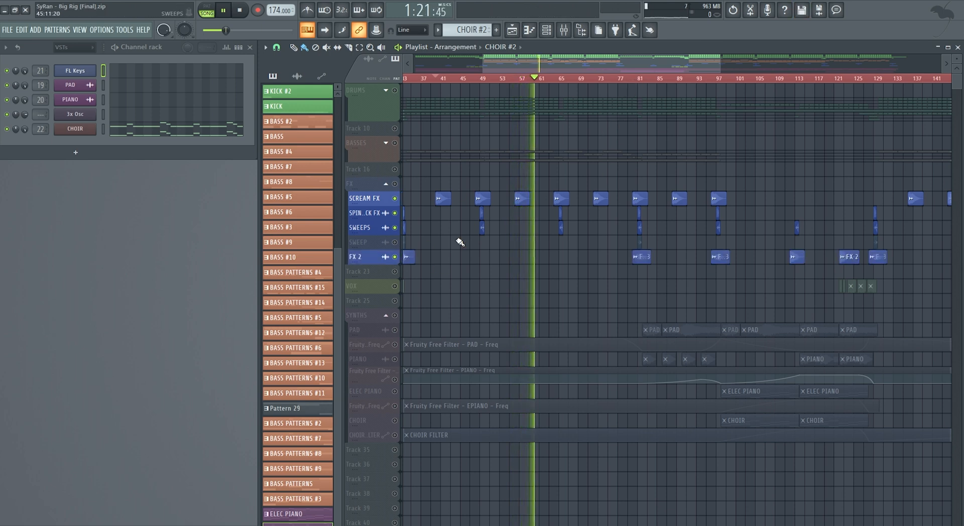
pyautogui.click(395, 242)
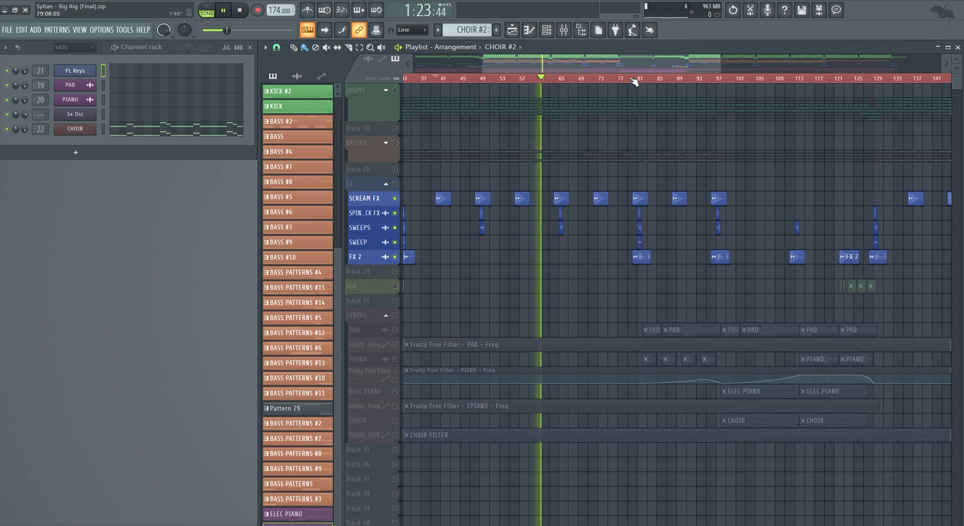
# - Review the layered FX clips through the rest of the arrangement while they play, and stop playback
pyautogui.moveTo(639, 68)
pyautogui.mouseDown()
pyautogui.moveTo(742, 72)
pyautogui.moveTo(624, 78)
pyautogui.mouseUp()
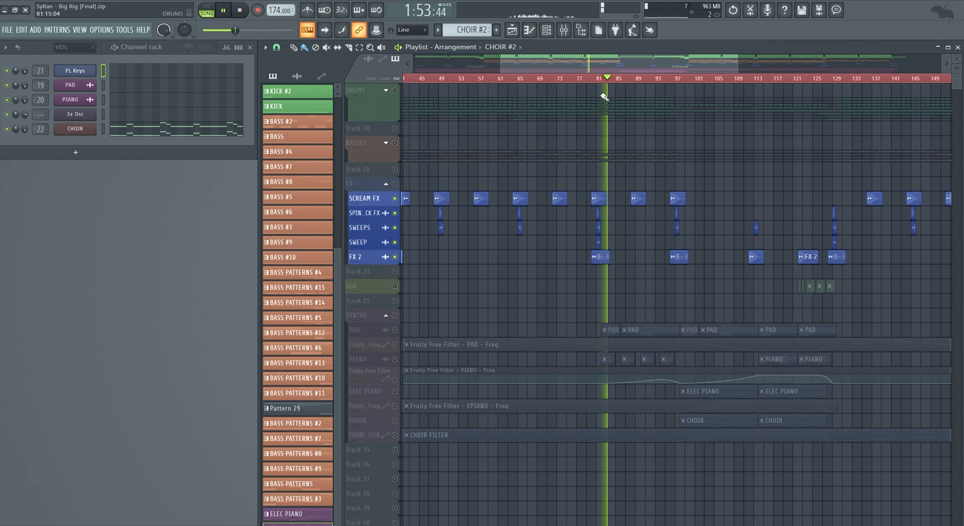
pyautogui.moveTo(602, 58); pyautogui.dragTo(775, 65)
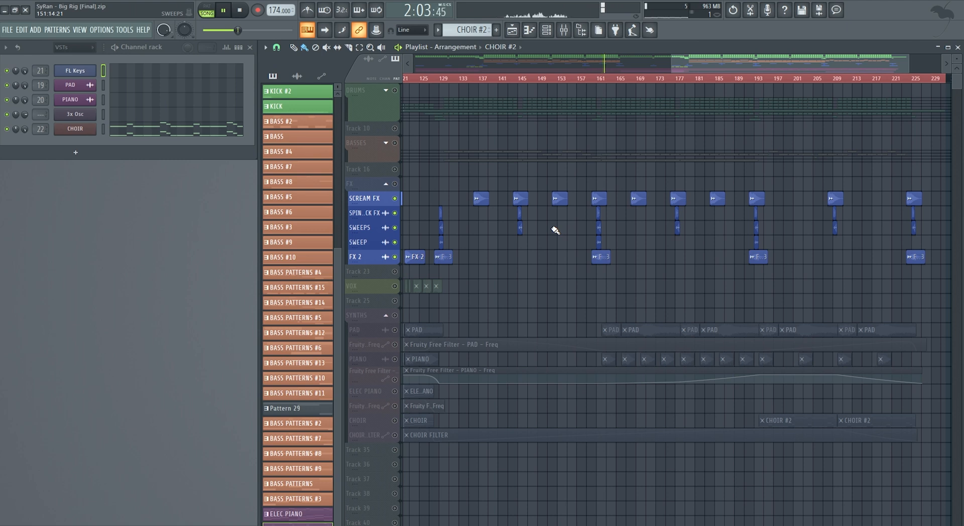
pyautogui.moveTo(736, 70)
pyautogui.mouseDown()
pyautogui.moveTo(773, 59)
pyautogui.moveTo(733, 63)
pyautogui.mouseUp()
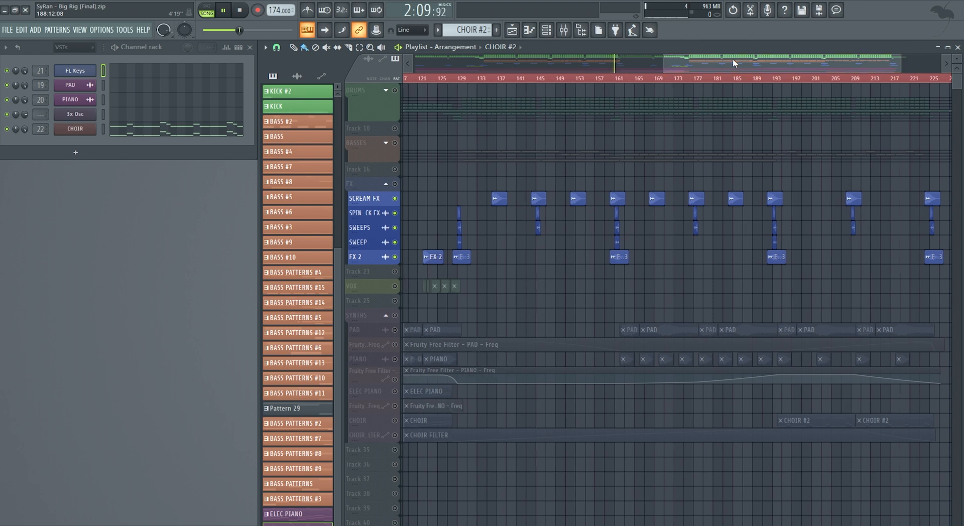
pyautogui.press('space')
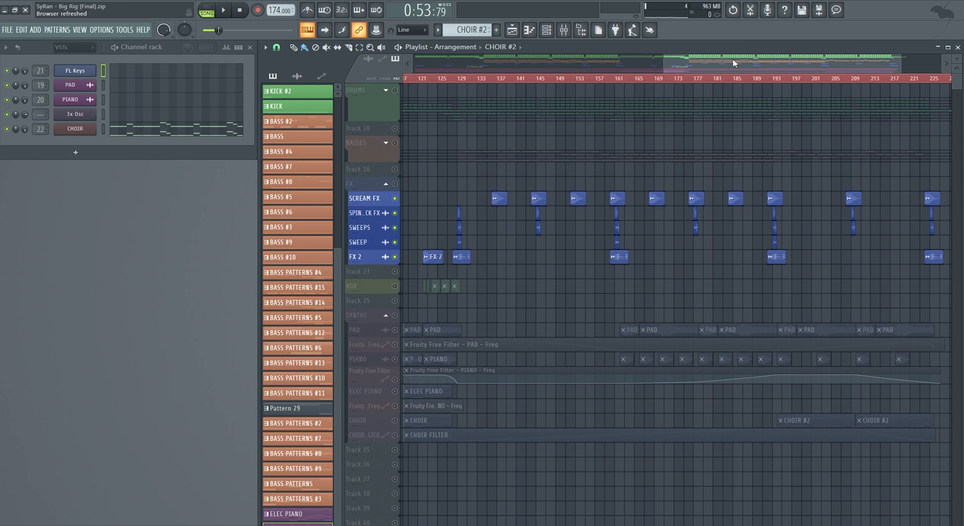
# - Solo the VOX track and place the playhead just before its first clips
pyautogui.moveTo(745, 54); pyautogui.dragTo(453, 75)
pyautogui.rightClick(395, 286)
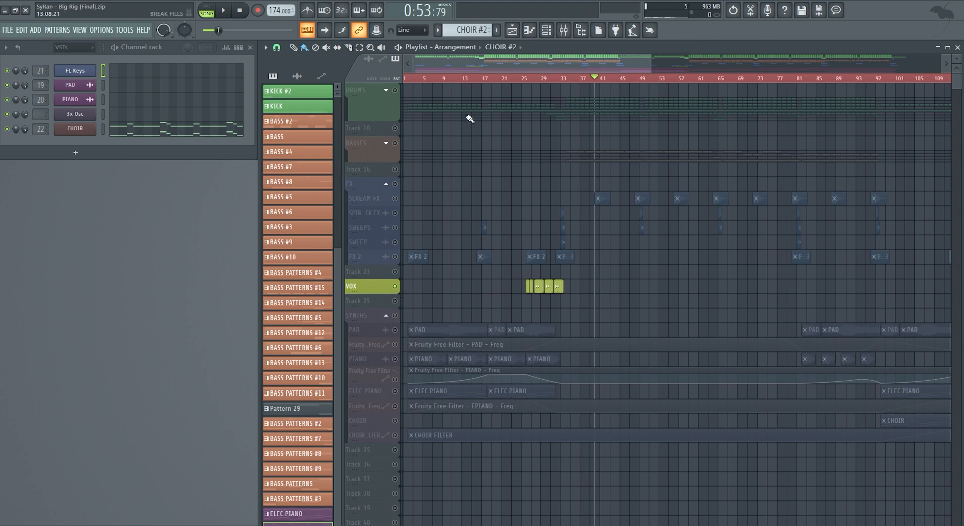
pyautogui.click(522, 79)
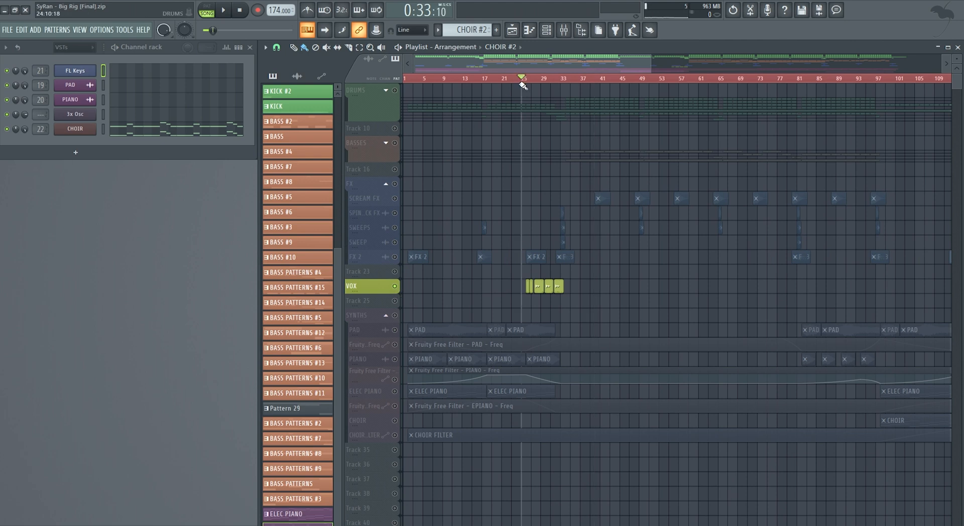
# - Show the mixer, check the SCREAM FX effects, and inspect the Fruity parametric EQ 2 on the SPINBACK FX channel
pyautogui.click(563, 30)
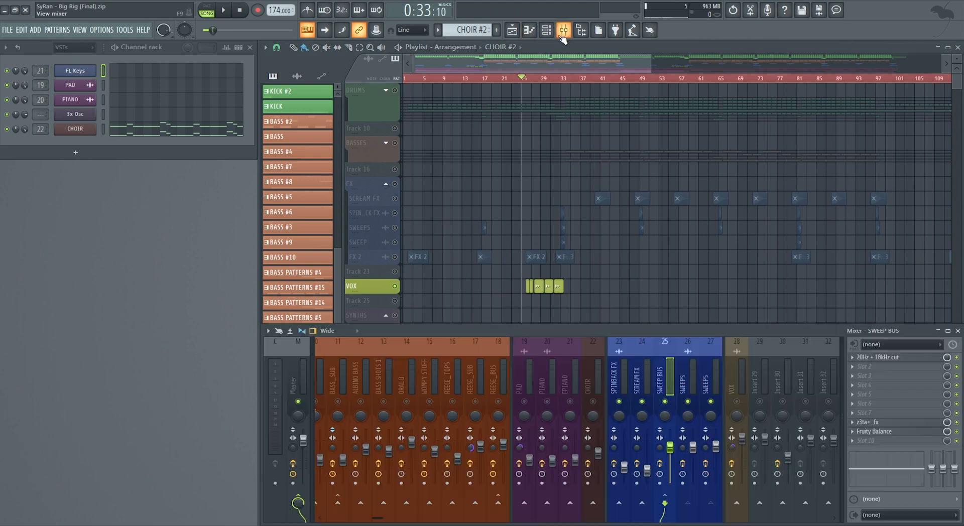
pyautogui.click(629, 376)
pyautogui.click(650, 378)
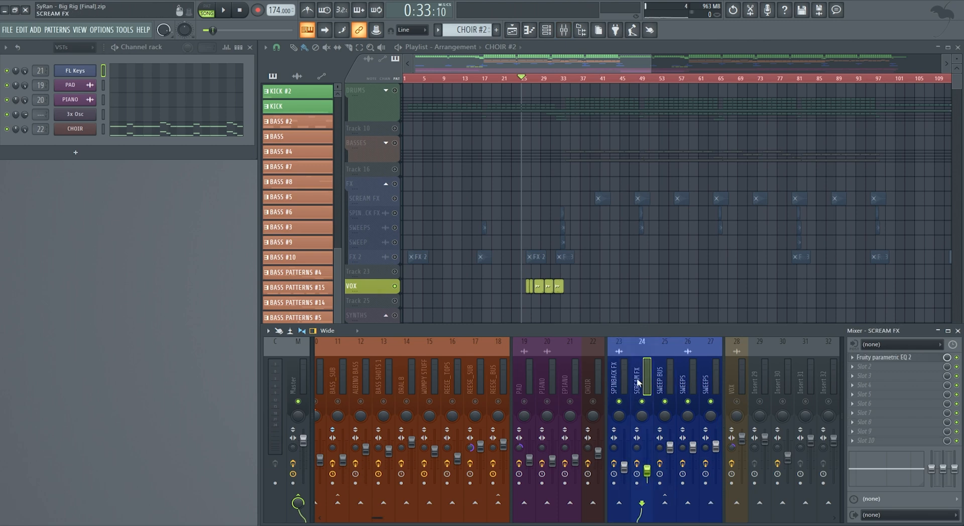
pyautogui.click(629, 382)
pyautogui.click(875, 357)
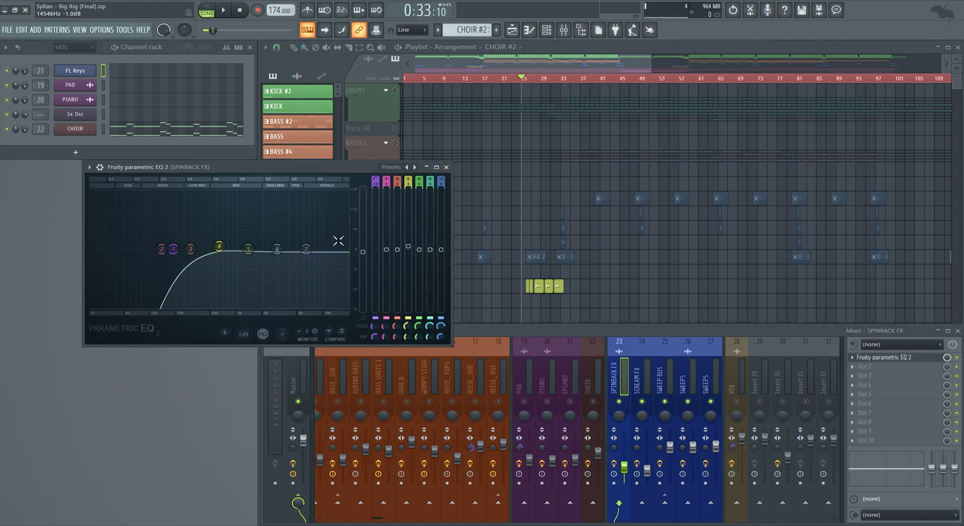
pyautogui.click(445, 167)
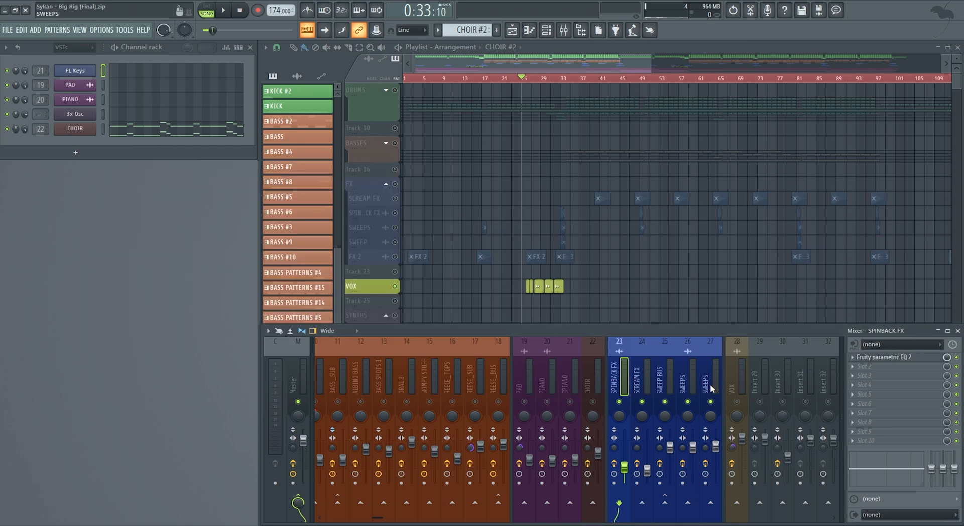
# - Show the VOX channel's effects, and zoom the playlist in on the VOX clips with the playhead at bar 25
pyautogui.click(736, 381)
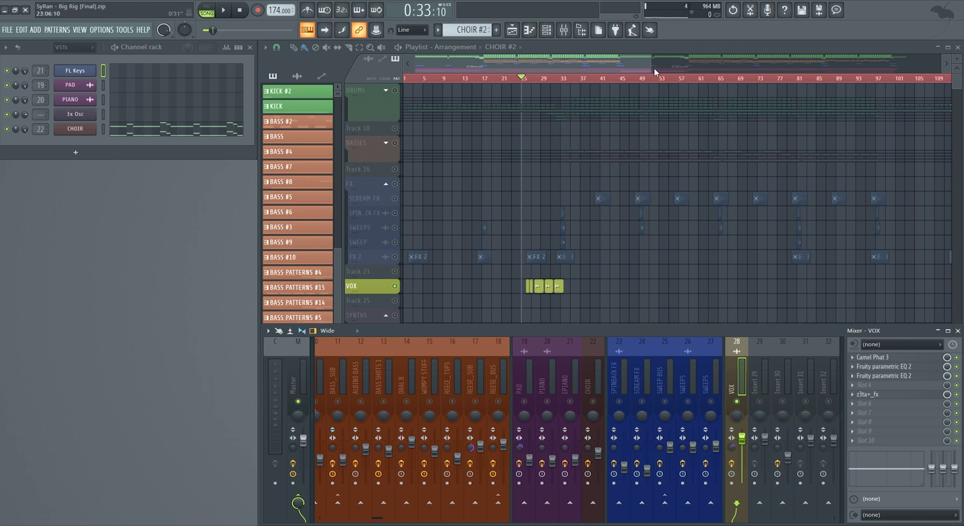
pyautogui.moveTo(651, 68); pyautogui.dragTo(528, 60)
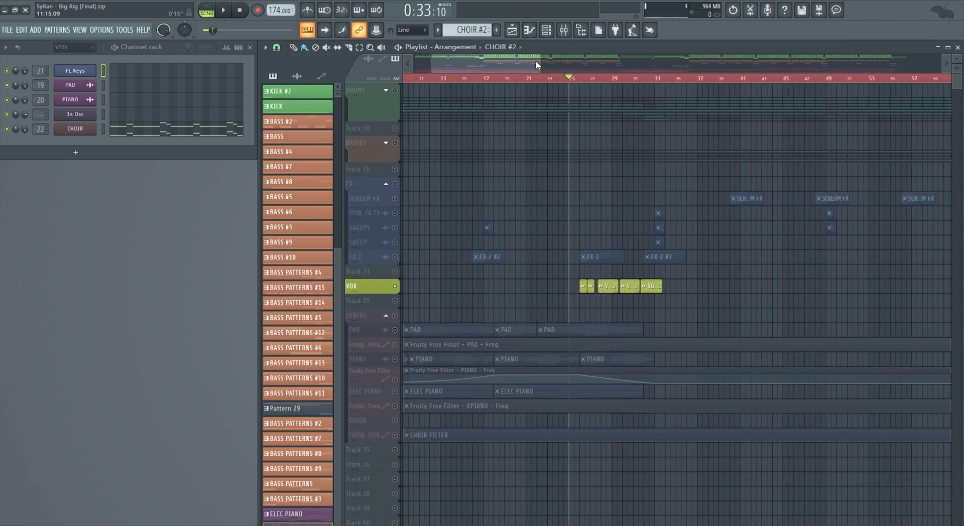
pyautogui.click(577, 81)
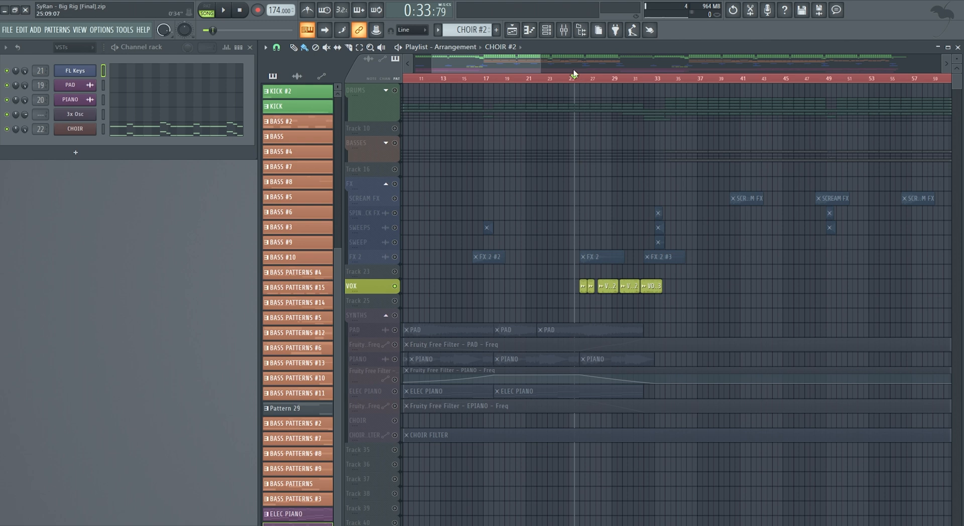
# - Show the mixer and play the soloed VOX clips from bar 25, stopping playback once the phrases have been heard
pyautogui.click(565, 30)
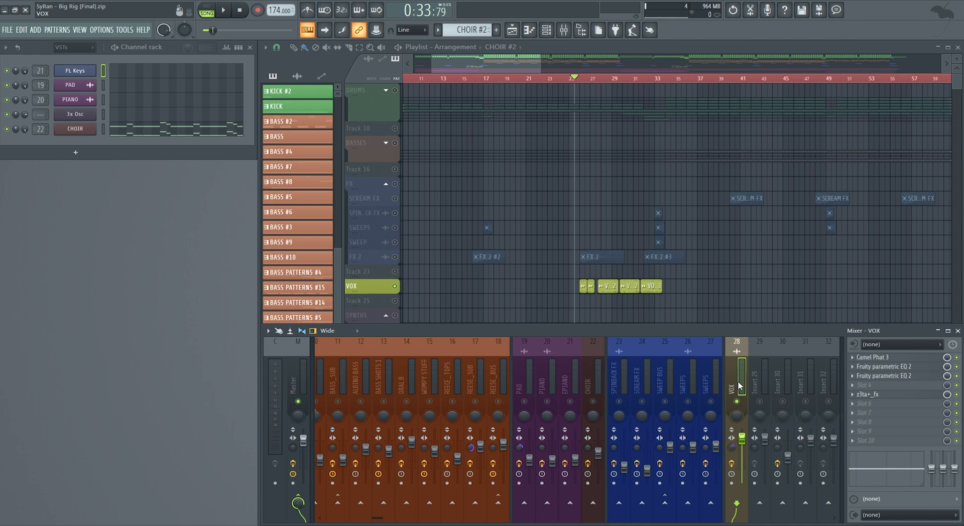
pyautogui.press('space')
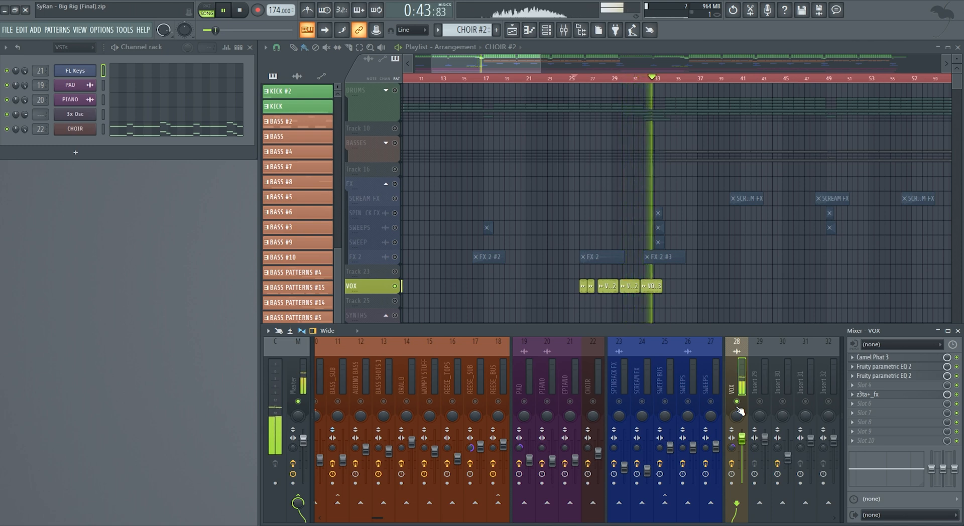
pyautogui.press('space')
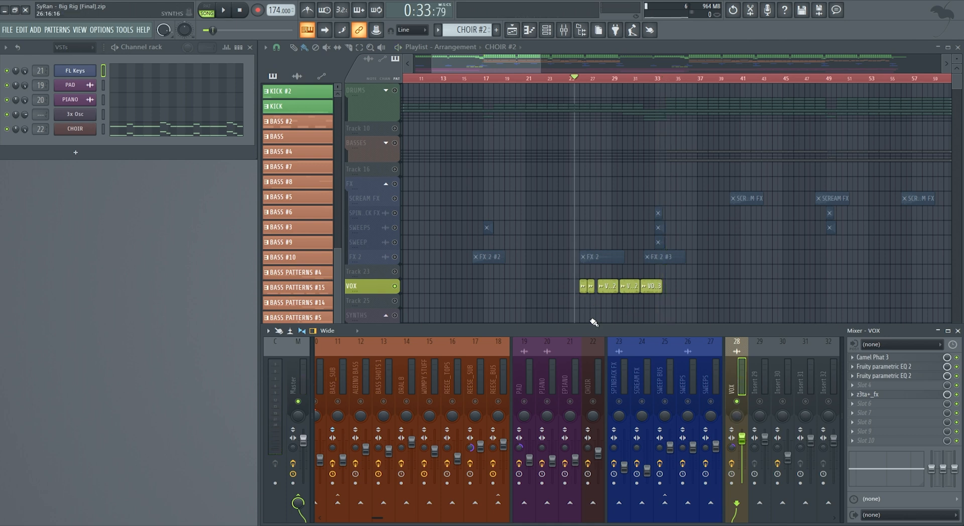
# - Inspect Camel Phat 3 and the first Fruity parametric EQ 2 on the VOX channel, and close that EQ
pyautogui.click(913, 358)
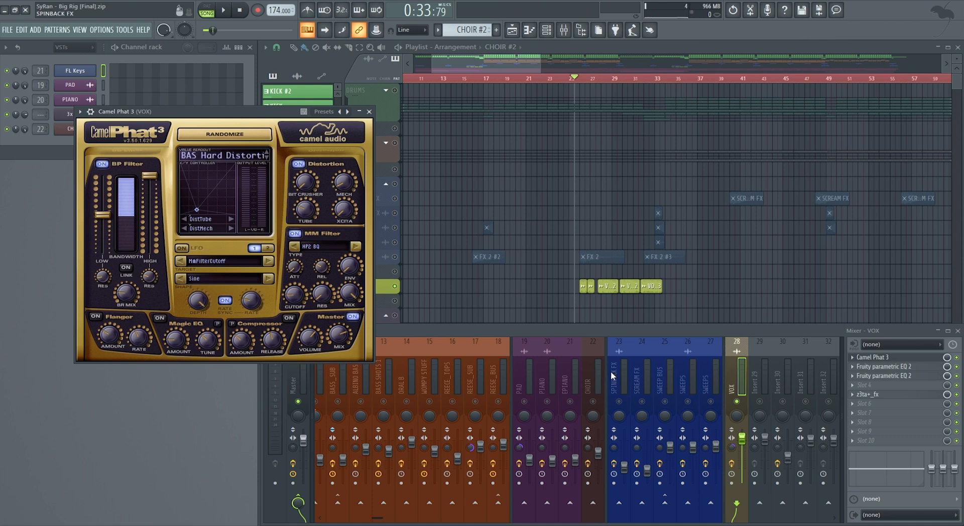
pyautogui.click(864, 366)
pyautogui.moveTo(176, 91); pyautogui.dragTo(521, 177)
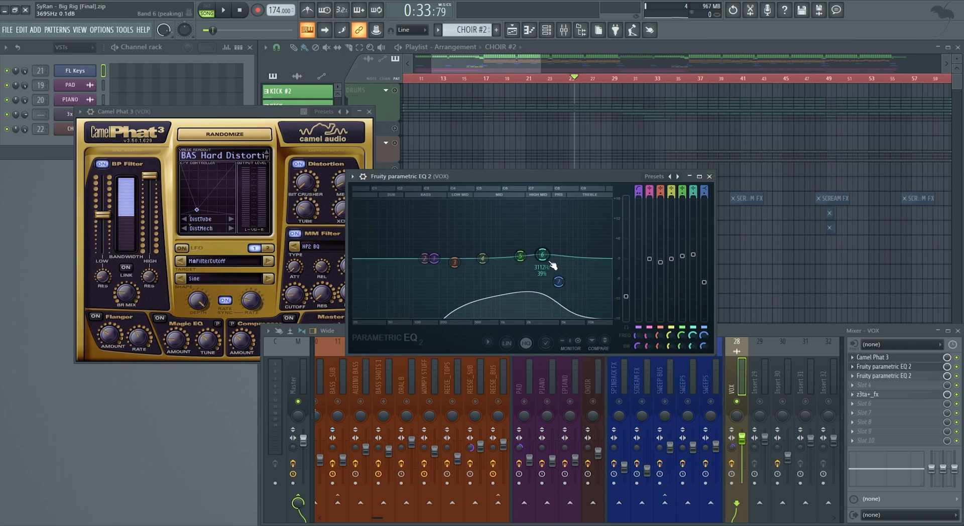
pyautogui.click(709, 177)
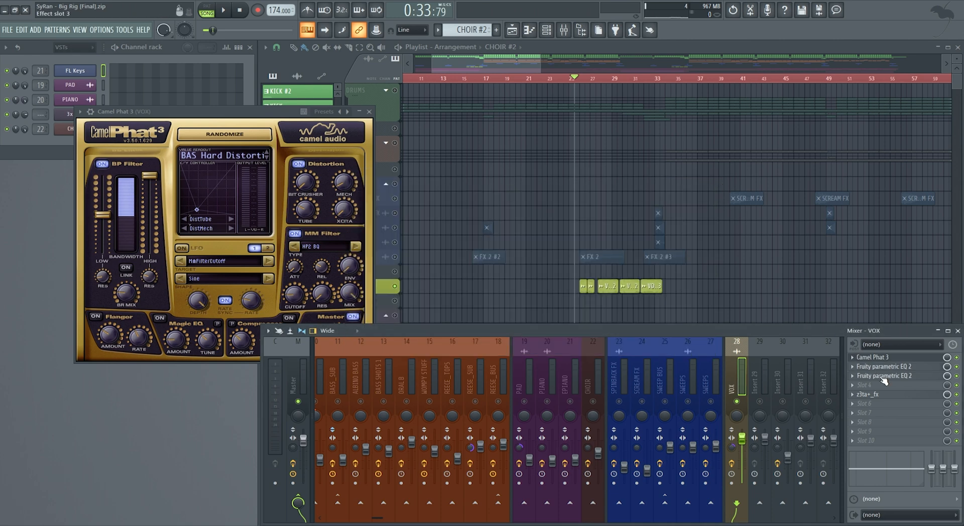
# - Inspect the second Fruity parametric EQ 2 curve on the VOX channel and close the EQ
pyautogui.click(884, 377)
pyautogui.moveTo(122, 104); pyautogui.dragTo(427, 183)
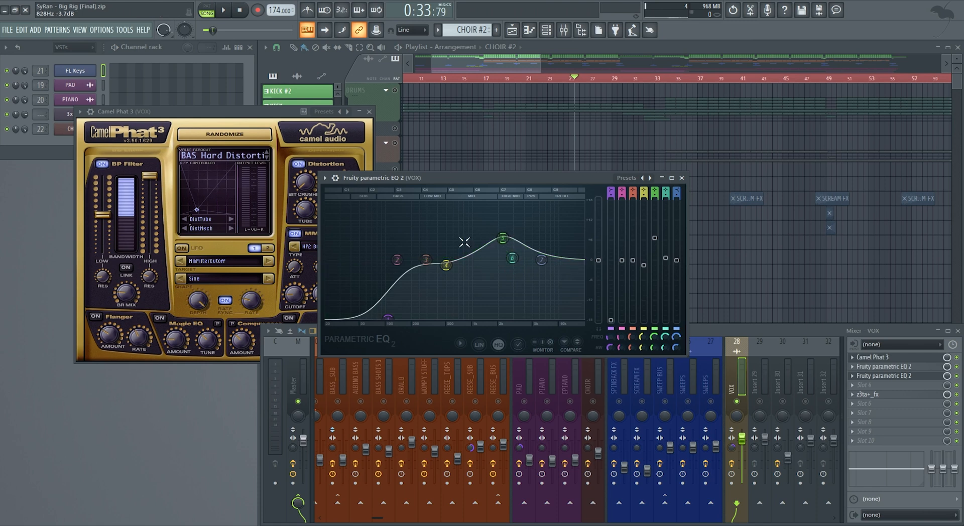
pyautogui.click(682, 177)
# - Inspect the delay and reverb settings on the effects page of z3ta+_fx for VOX, and clear the plugin windows from view
pyautogui.click(867, 394)
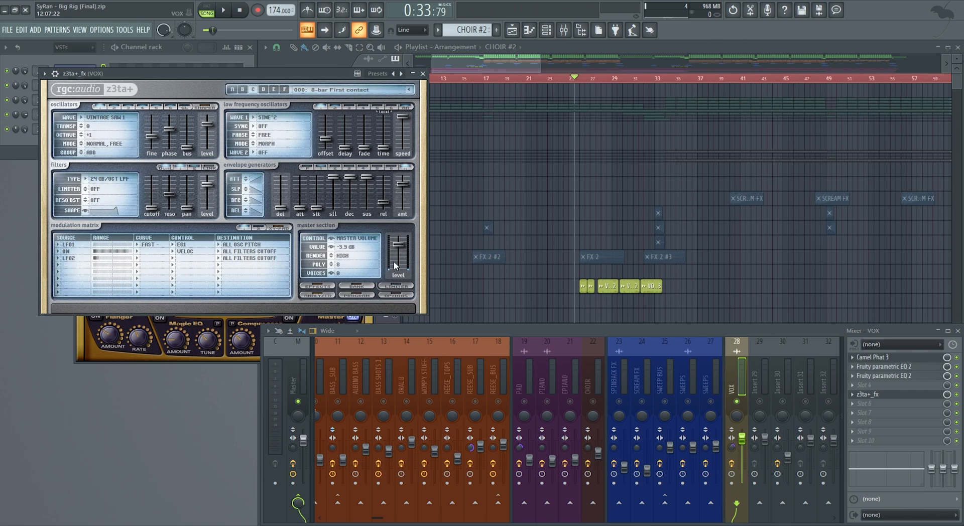
pyautogui.click(311, 286)
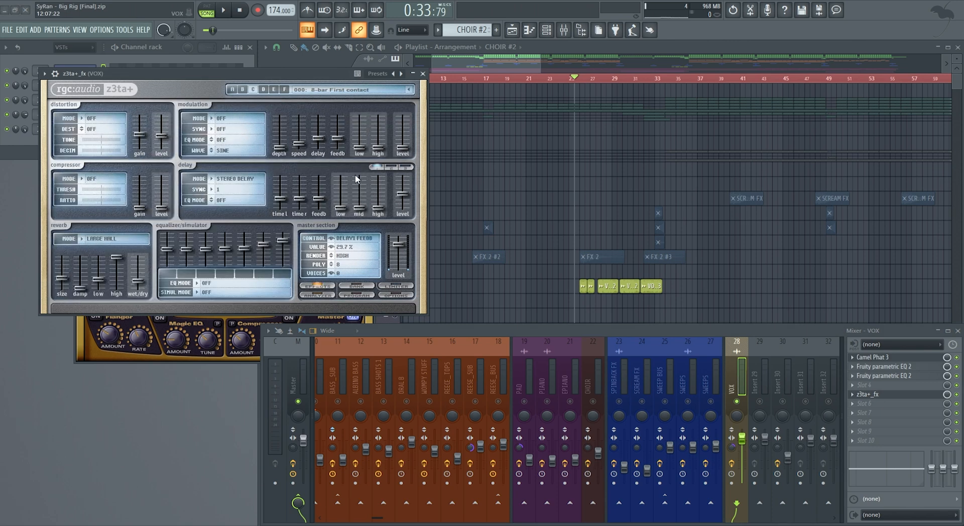
pyautogui.click(497, 70)
pyautogui.moveTo(497, 68); pyautogui.dragTo(480, 95)
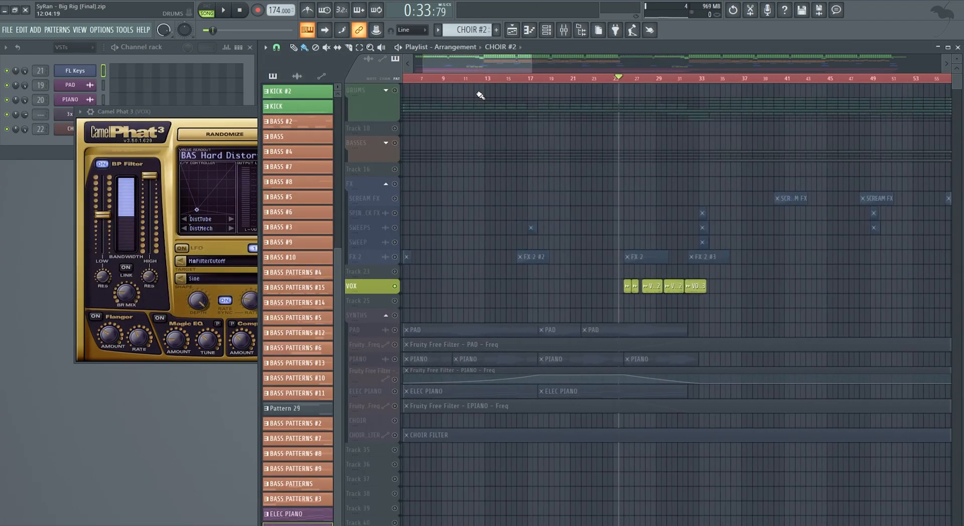
pyautogui.click(222, 114)
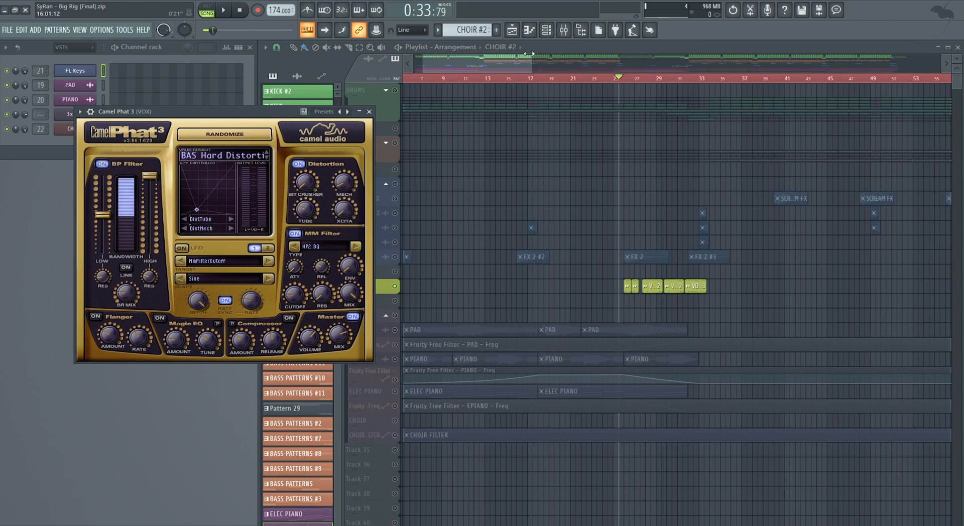
pyautogui.click(369, 112)
pyautogui.click(490, 69)
# - Unsolo the VOX track and play the vocal section from bar 25 with the full mix and mixer shown, and stop playback
pyautogui.press('space')
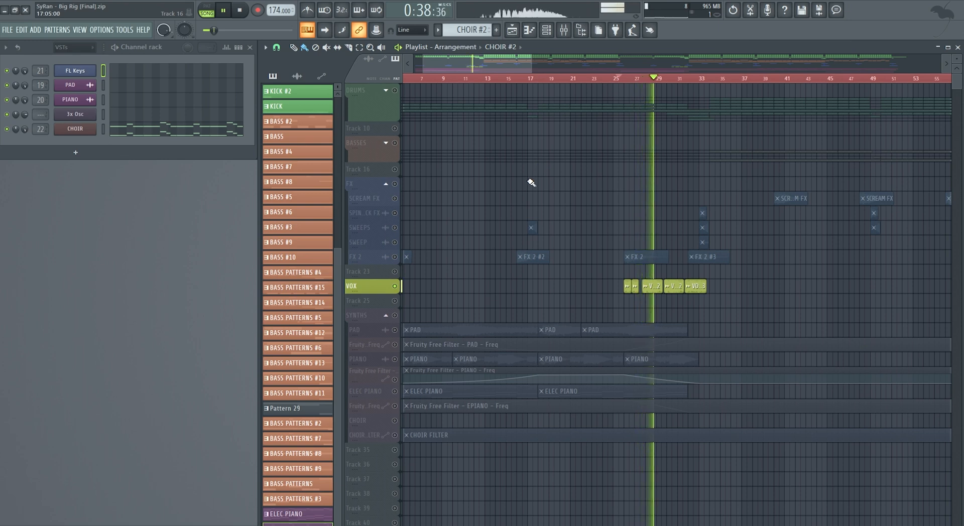
pyautogui.rightClick(395, 286)
pyautogui.press('space')
pyautogui.press('space')
pyautogui.click(563, 29)
pyautogui.press('space')
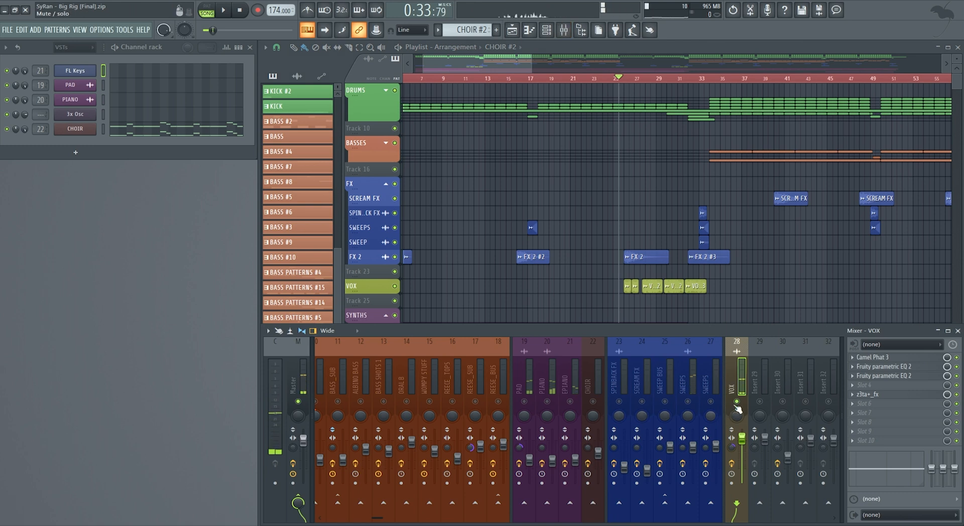
pyautogui.press('space')
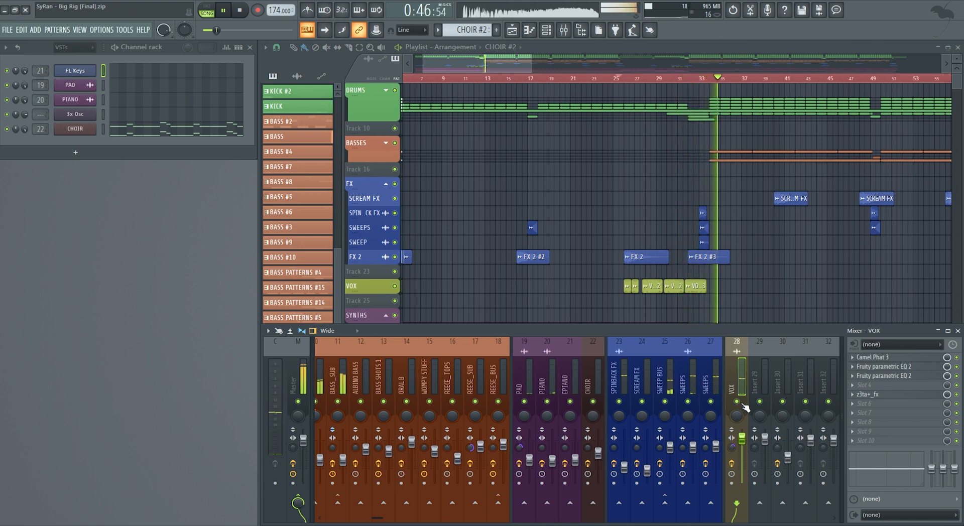
pyautogui.press('space')
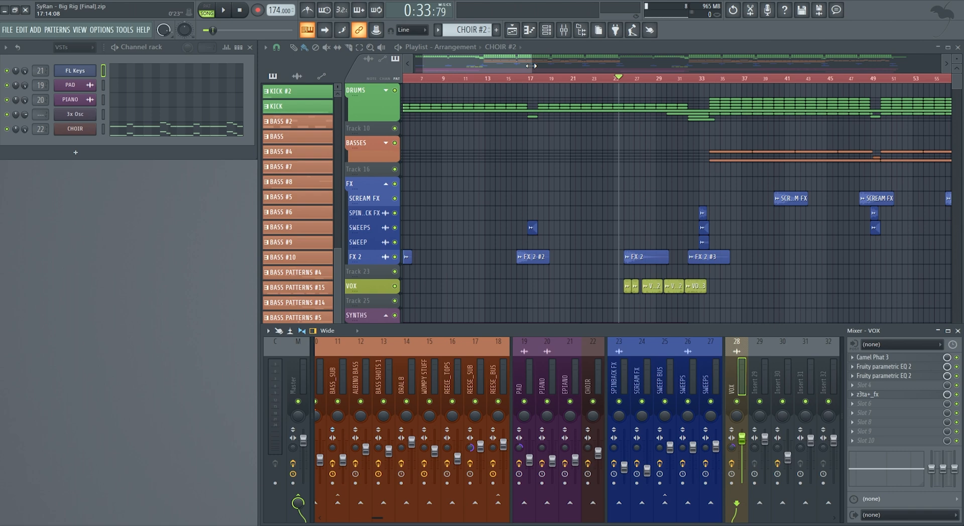
# - Hide the mixer and show the whole arrangement from bar 1 in the playlist
pyautogui.press('F9')
pyautogui.moveTo(531, 65); pyautogui.dragTo(906, 65)
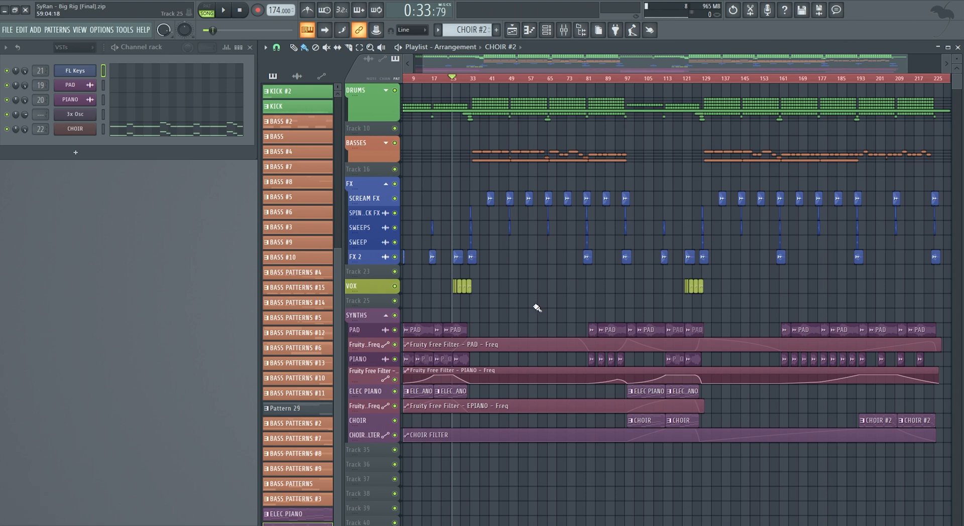
pyautogui.hscroll(-1, 505, 62)
pyautogui.moveTo(504, 62); pyautogui.dragTo(483, 60)
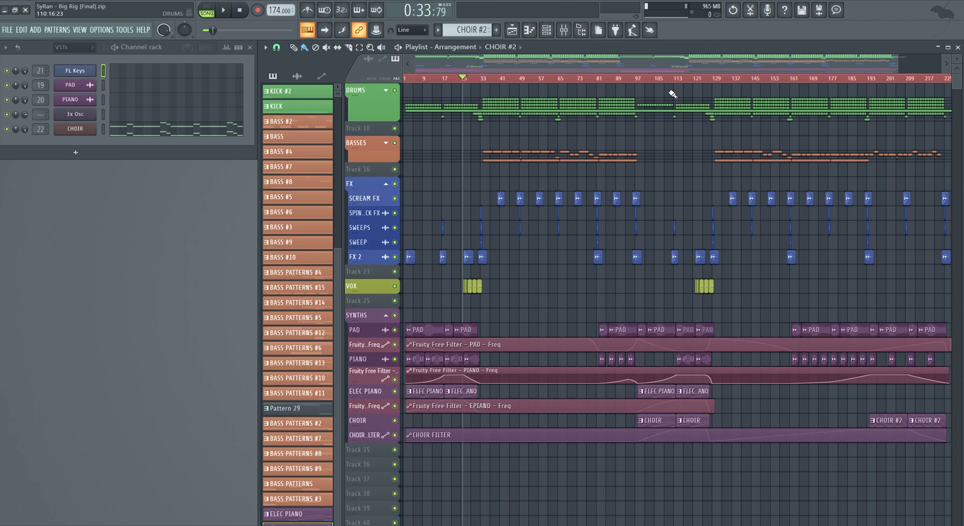
pyautogui.moveTo(960, 216)
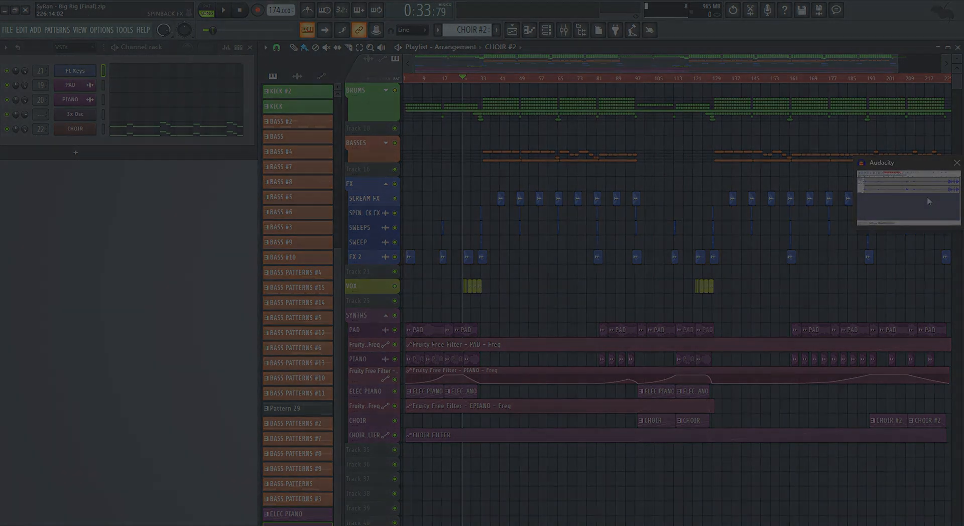